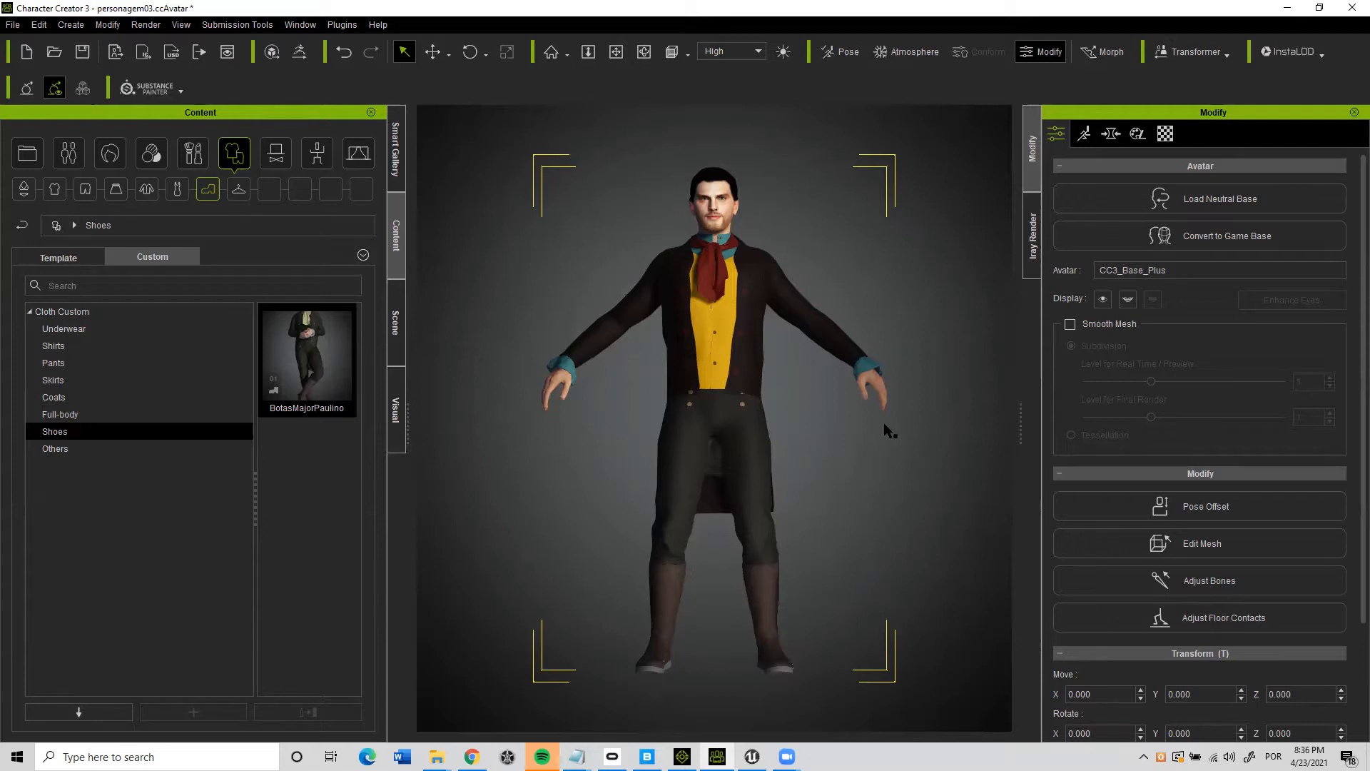
# Examine the dressed character from full body up to a closer view of the head and torso.
pyautogui.scroll(2, 908, 390)
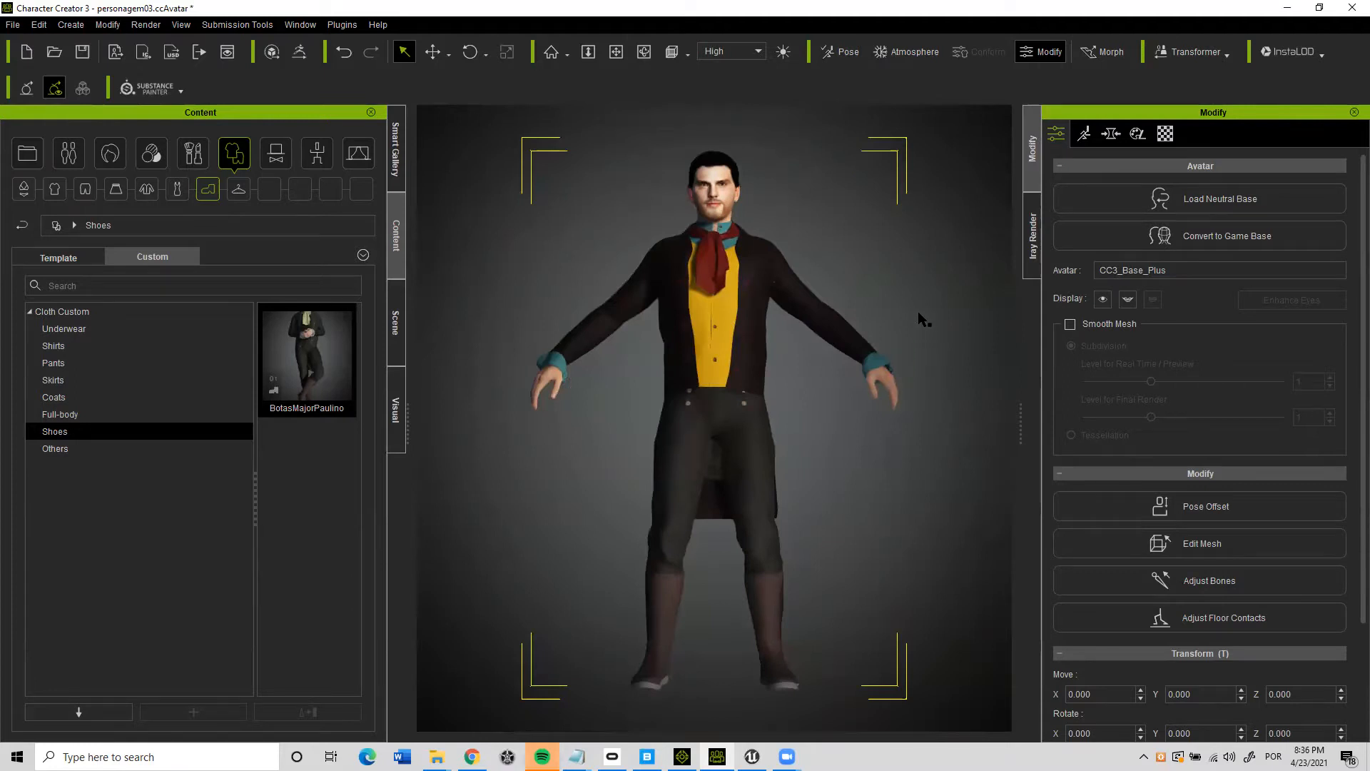
pyautogui.moveTo(909, 257); pyautogui.dragTo(907, 355, button='middle')
pyautogui.scroll(1, 906, 356)
pyautogui.scroll(3, 907, 357)
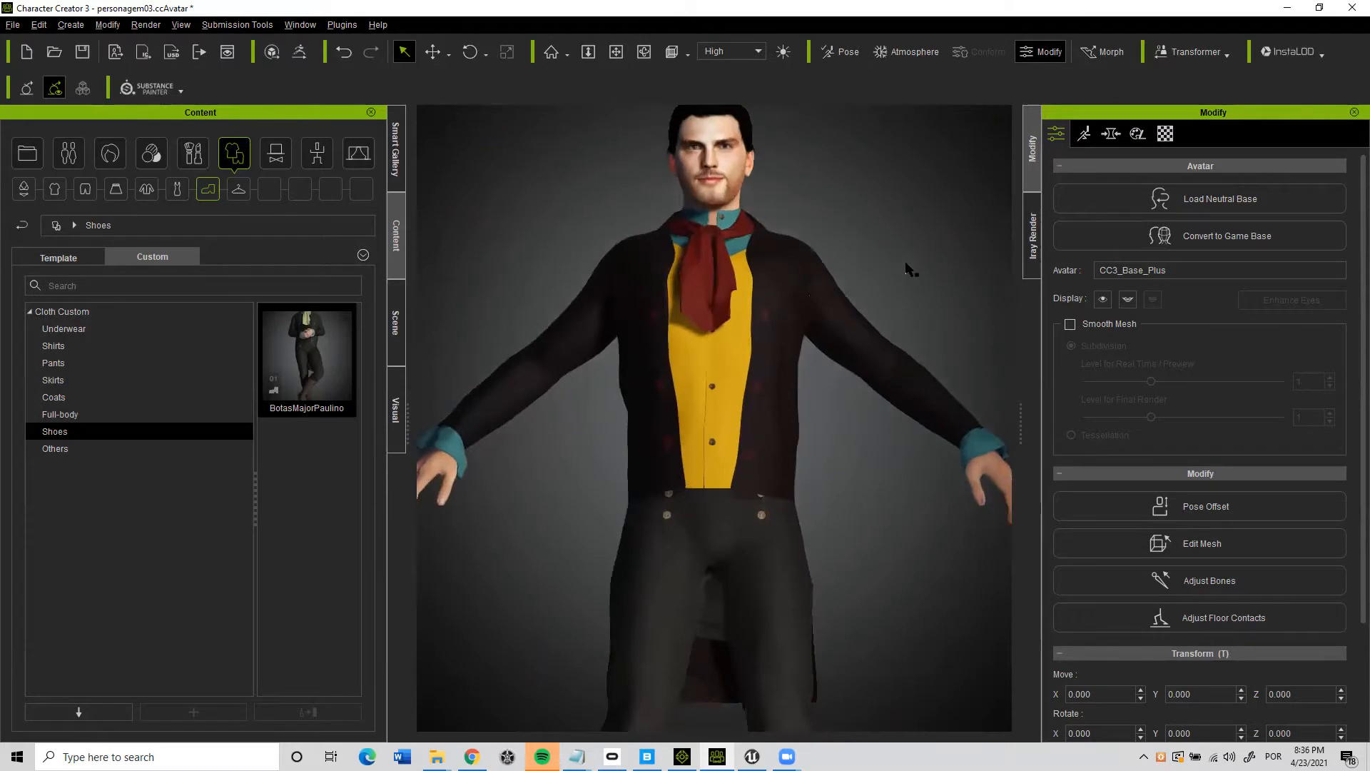
pyautogui.moveTo(908, 269); pyautogui.dragTo(896, 389, button='middle')
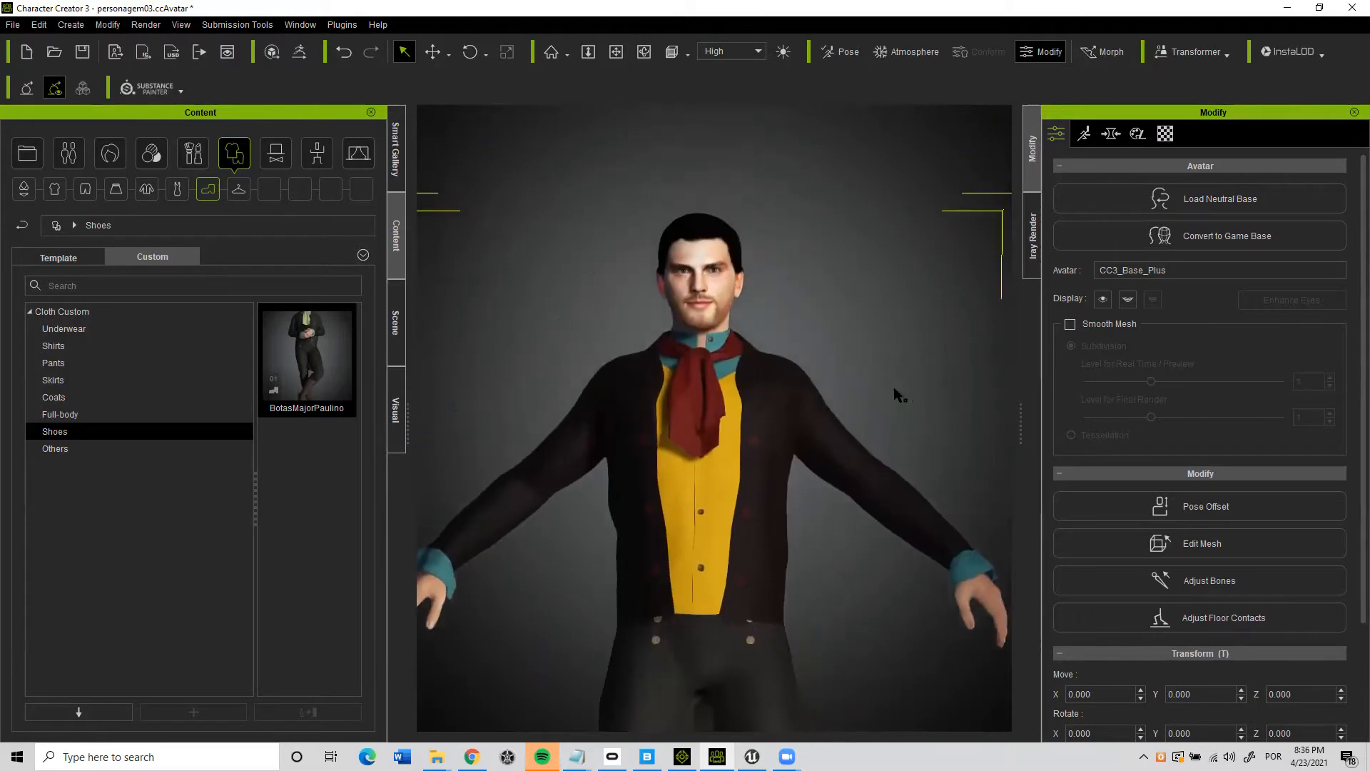
pyautogui.scroll(2, 894, 391)
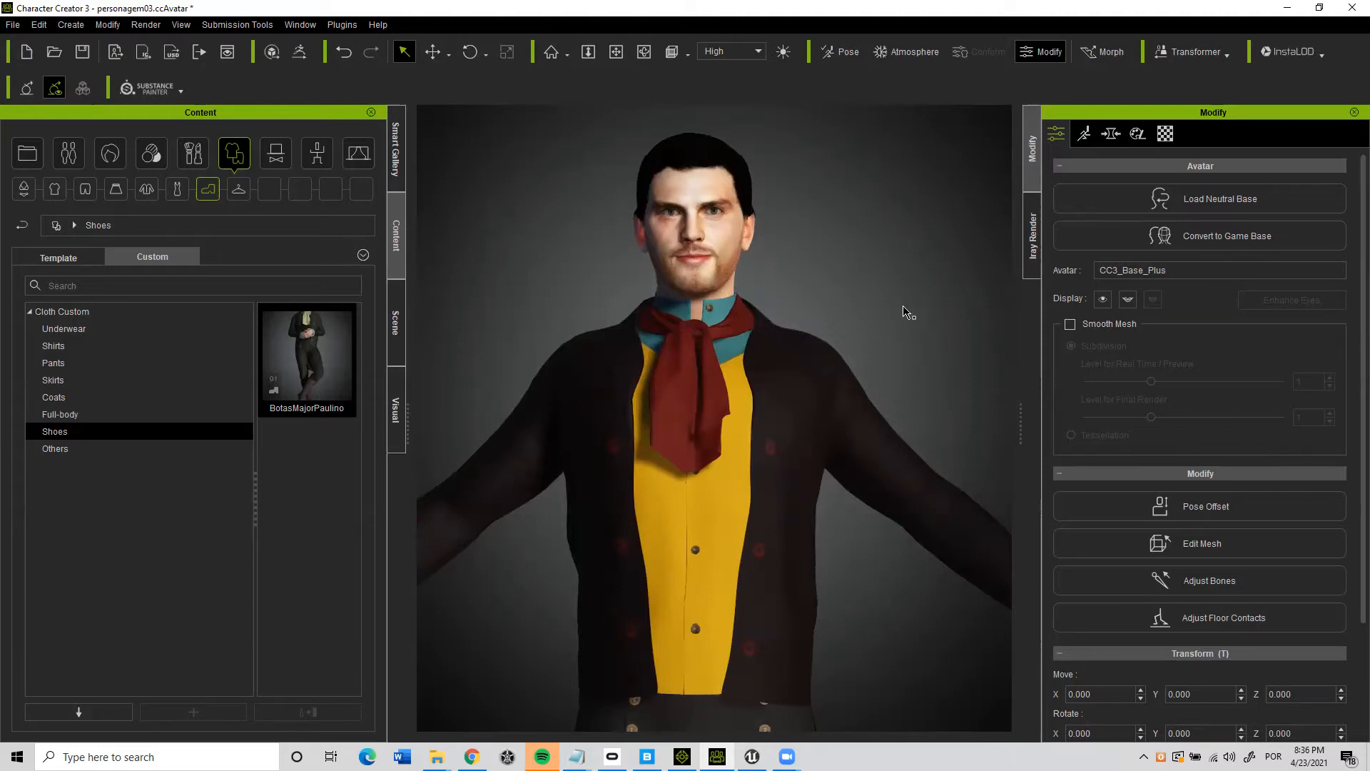
# Look through the avatar's motion and morph settings and display the Arm morph sliders.
pyautogui.click(1091, 137)
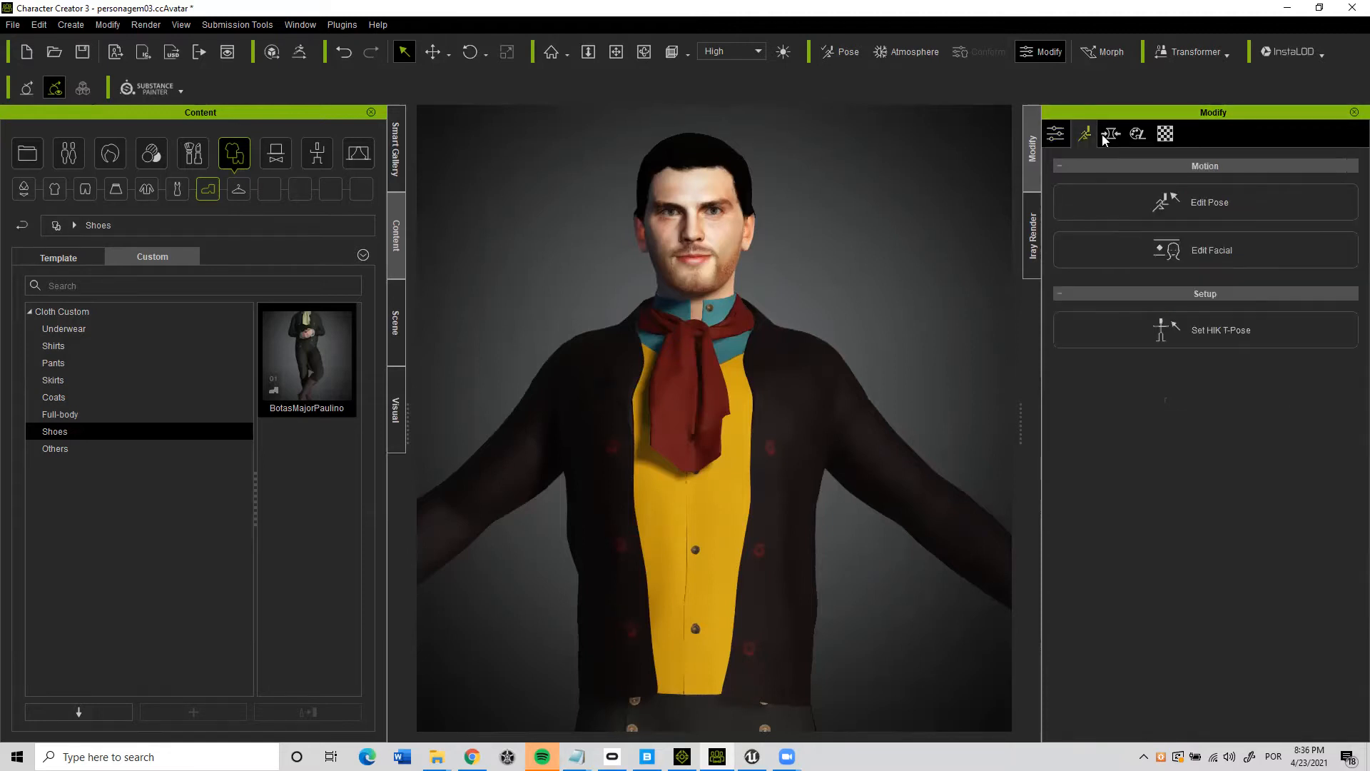
pyautogui.click(1110, 134)
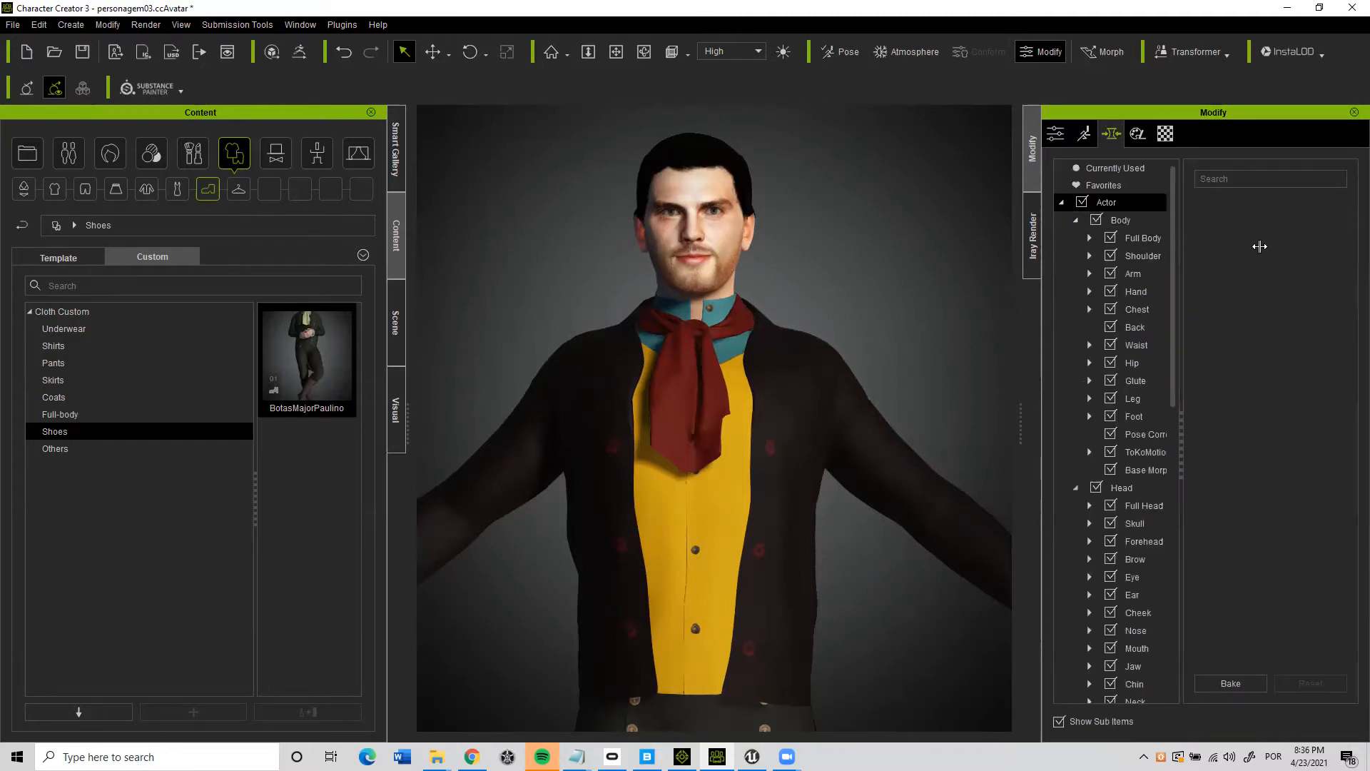
pyautogui.click(1141, 276)
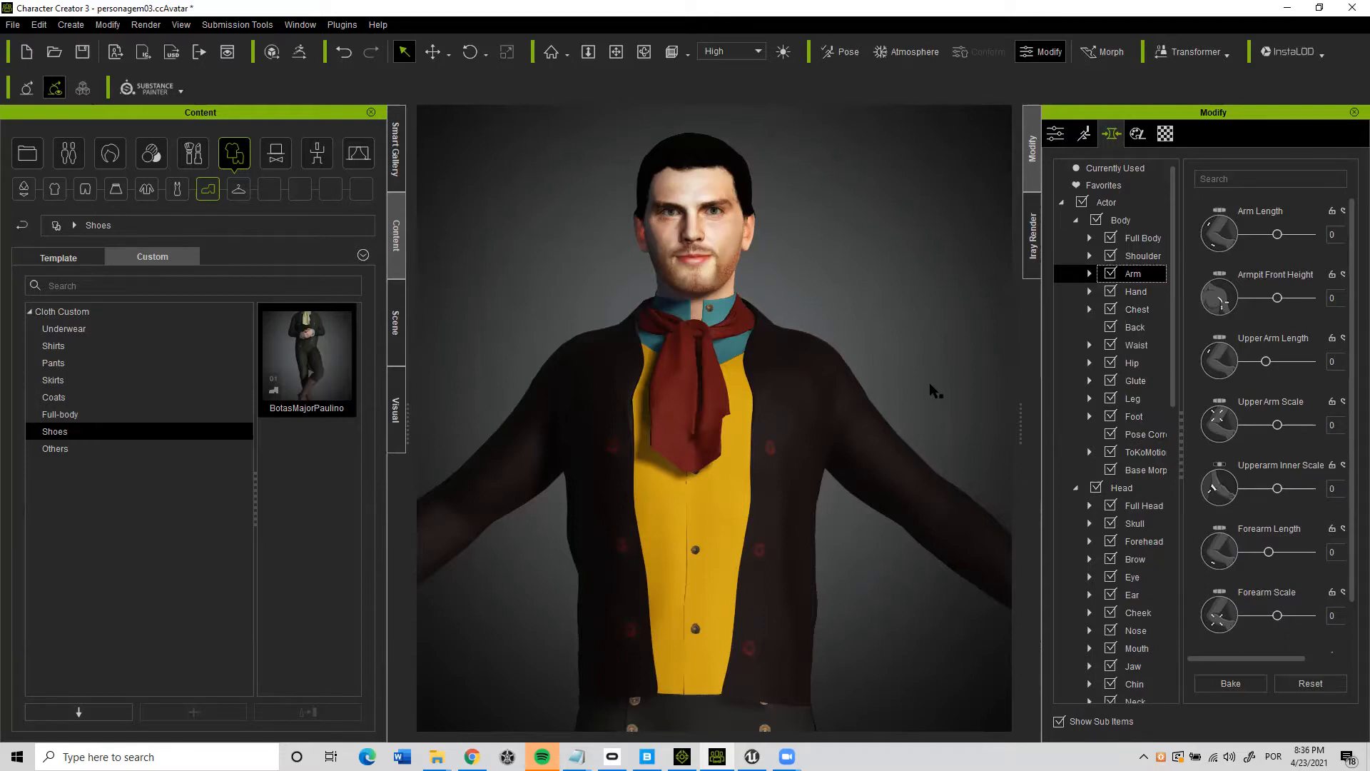
pyautogui.scroll(-2, 930, 383)
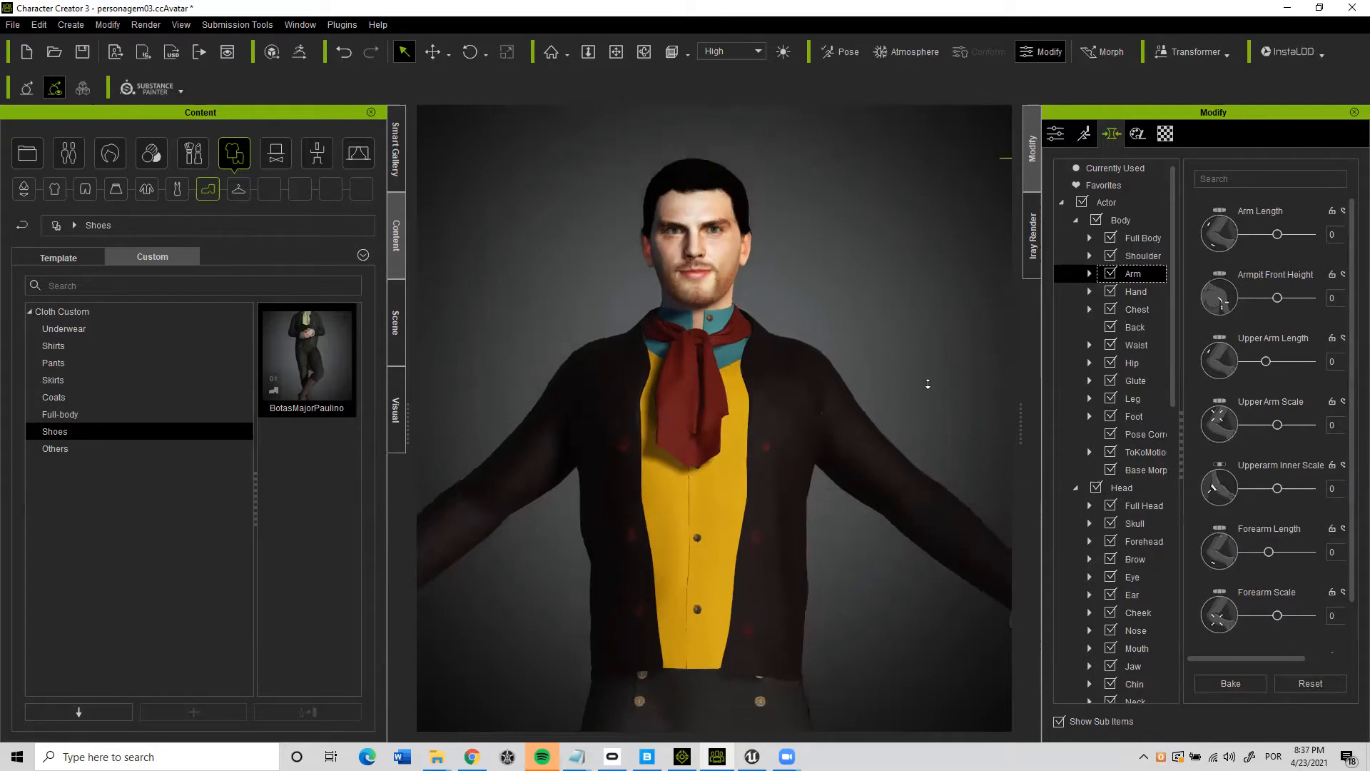
pyautogui.scroll(-2, 927, 383)
pyautogui.scroll(3, 928, 384)
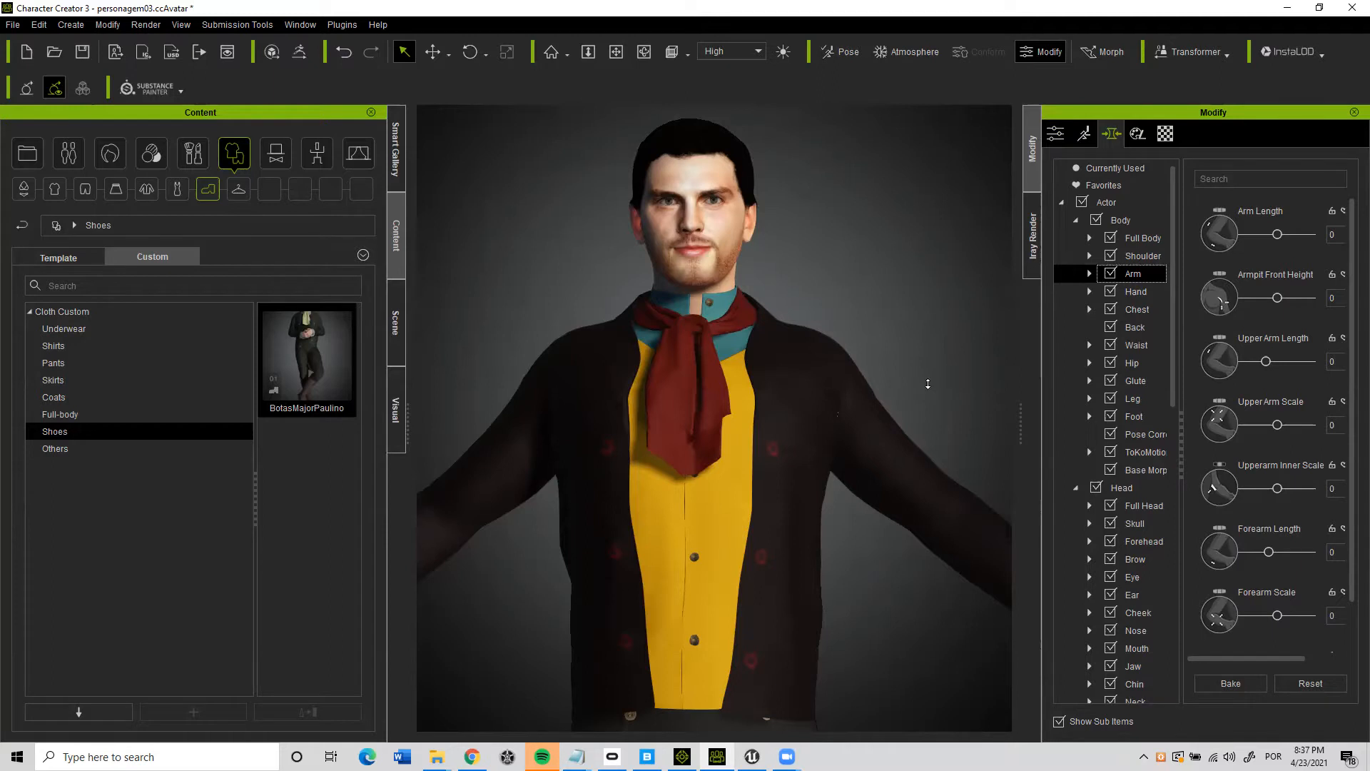
# Switch to iClone and back to Character Creator, and examine the character's face up close.
pyautogui.click(685, 756)
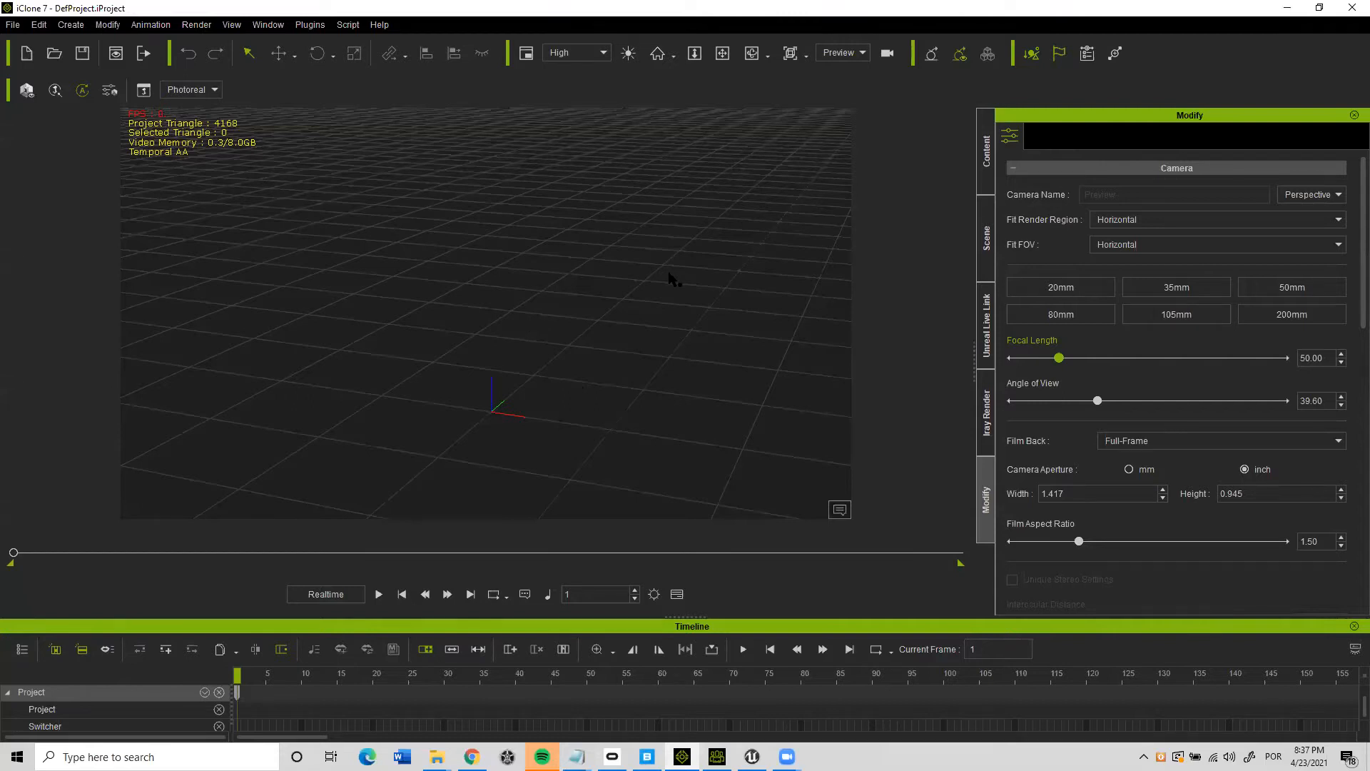
pyautogui.click(717, 757)
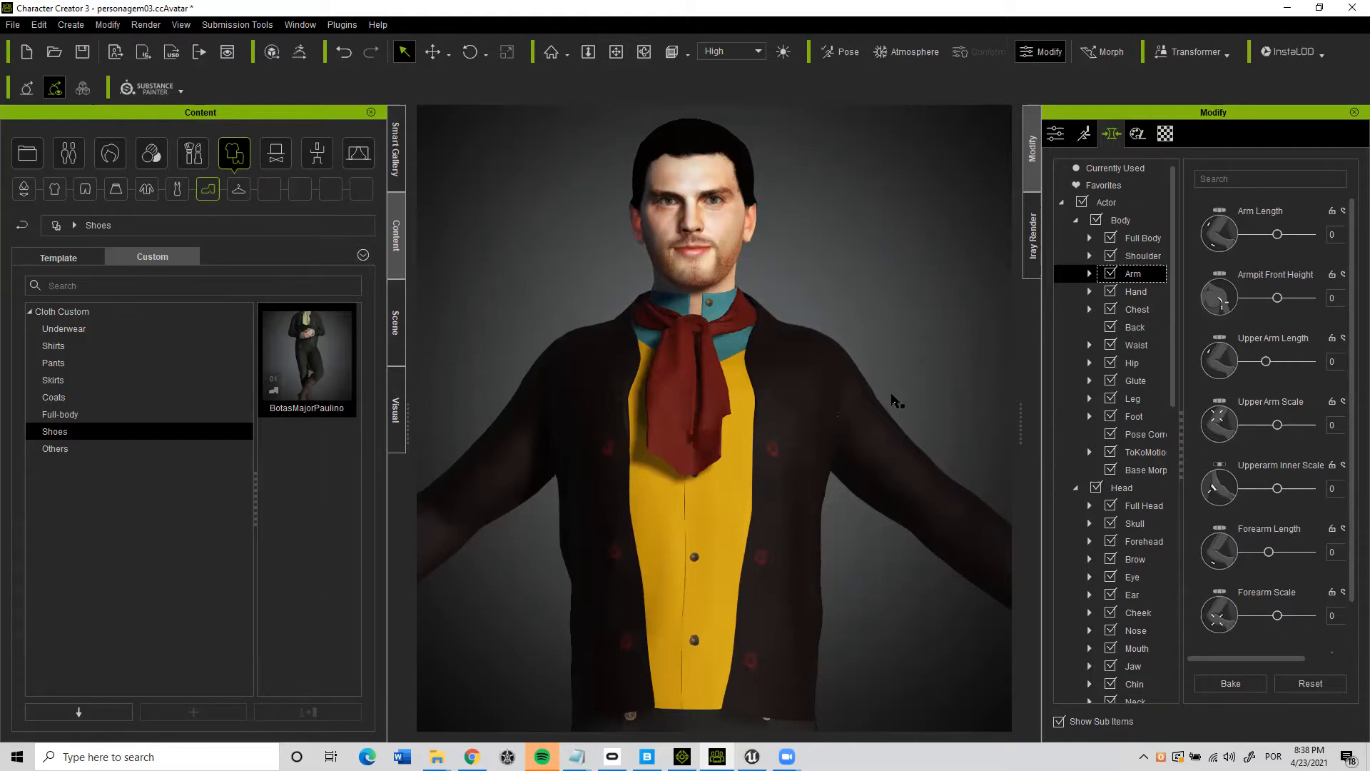
pyautogui.scroll(4, 892, 397)
pyautogui.moveTo(823, 343); pyautogui.dragTo(858, 425, button='middle')
pyautogui.scroll(5, 856, 425)
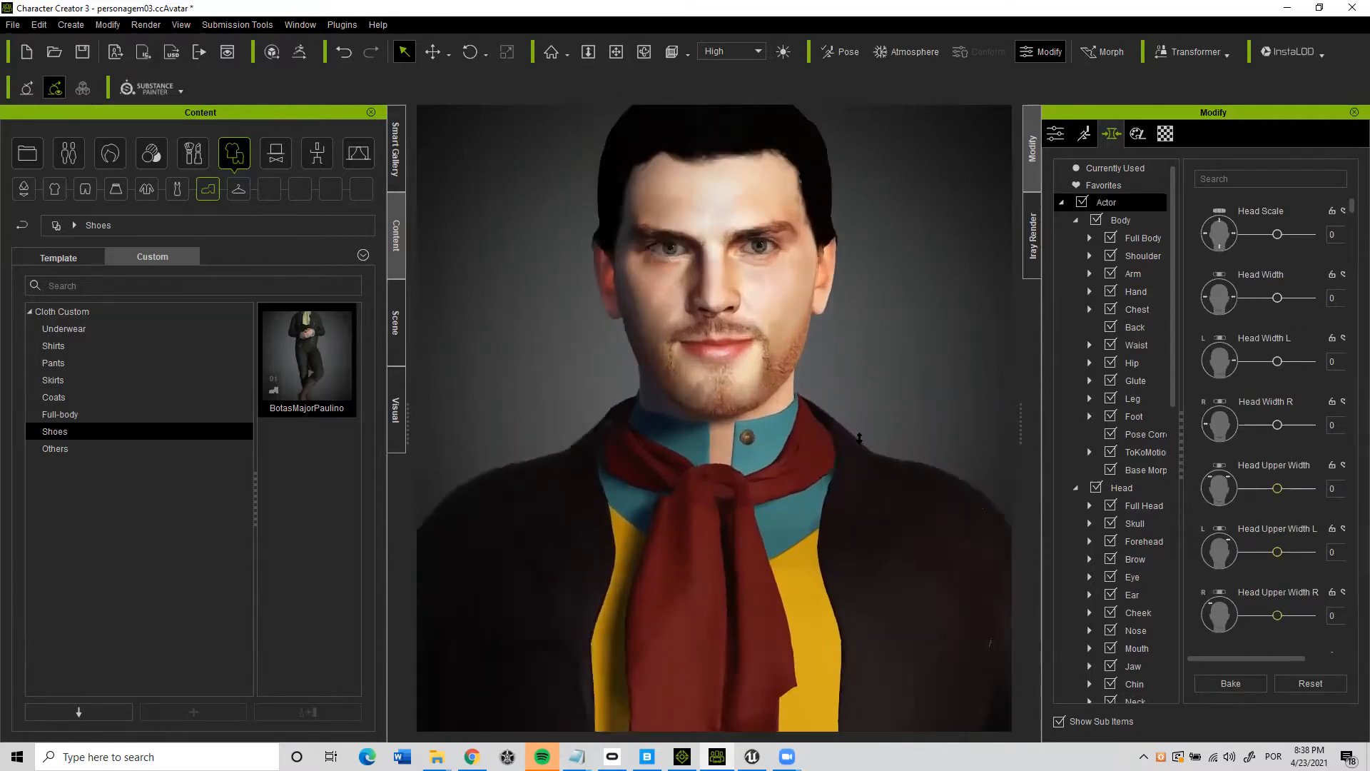
pyautogui.moveTo(841, 448); pyautogui.dragTo(822, 548, button='middle')
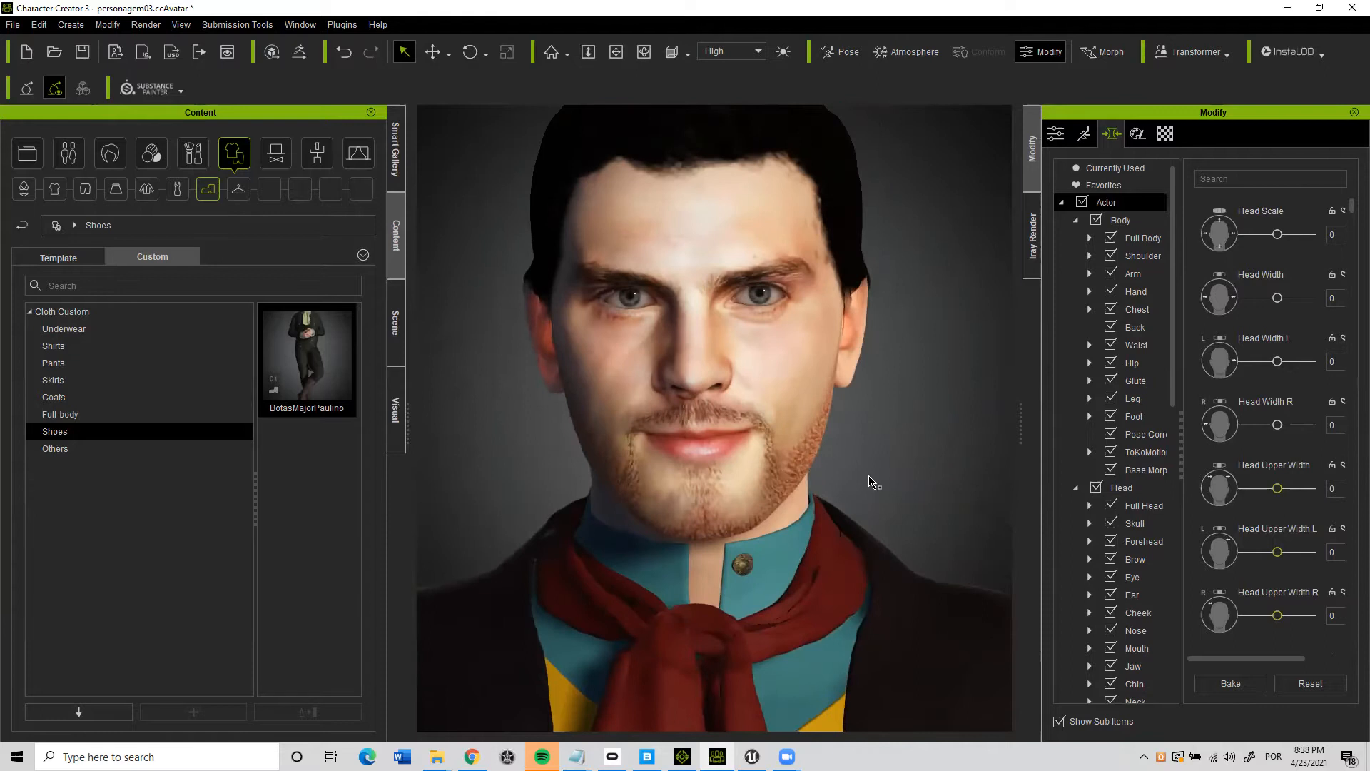
pyautogui.scroll(-2, 857, 477)
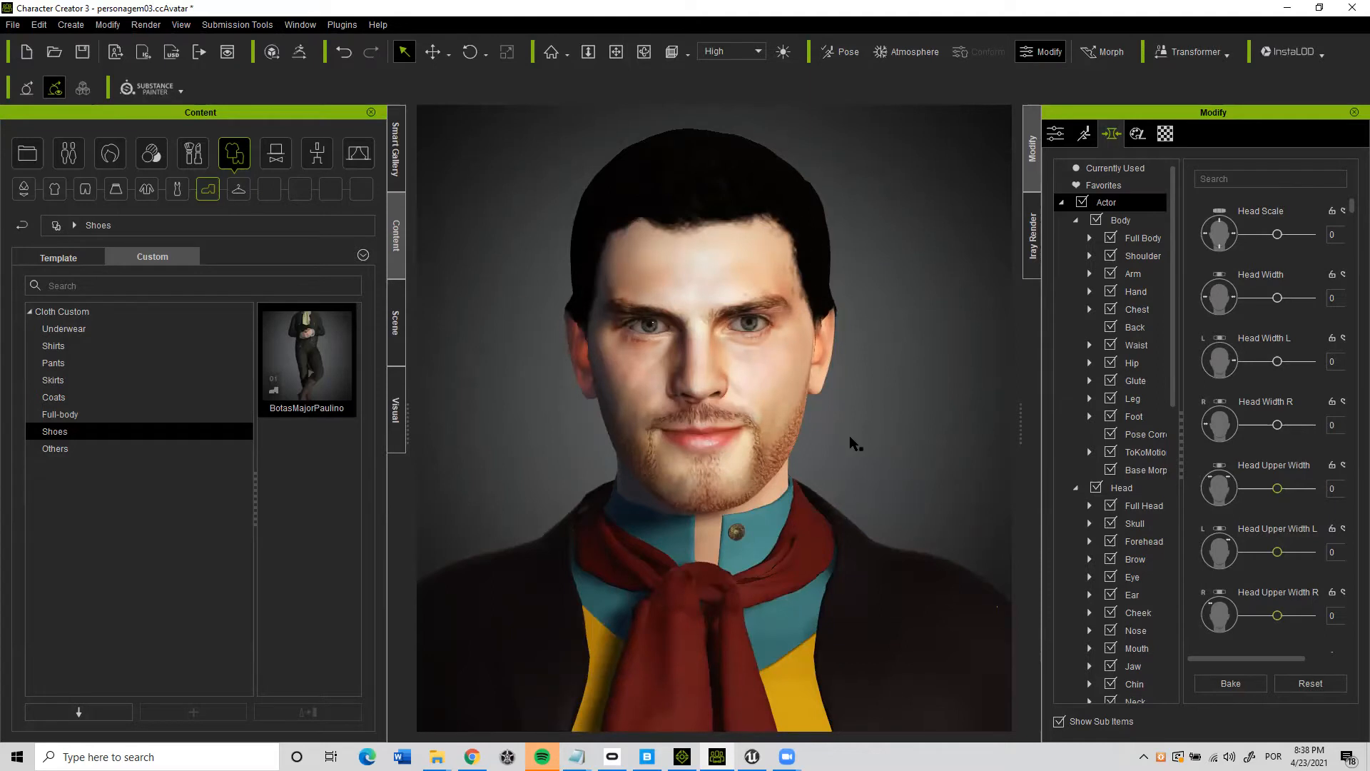
pyautogui.scroll(-2, 882, 439)
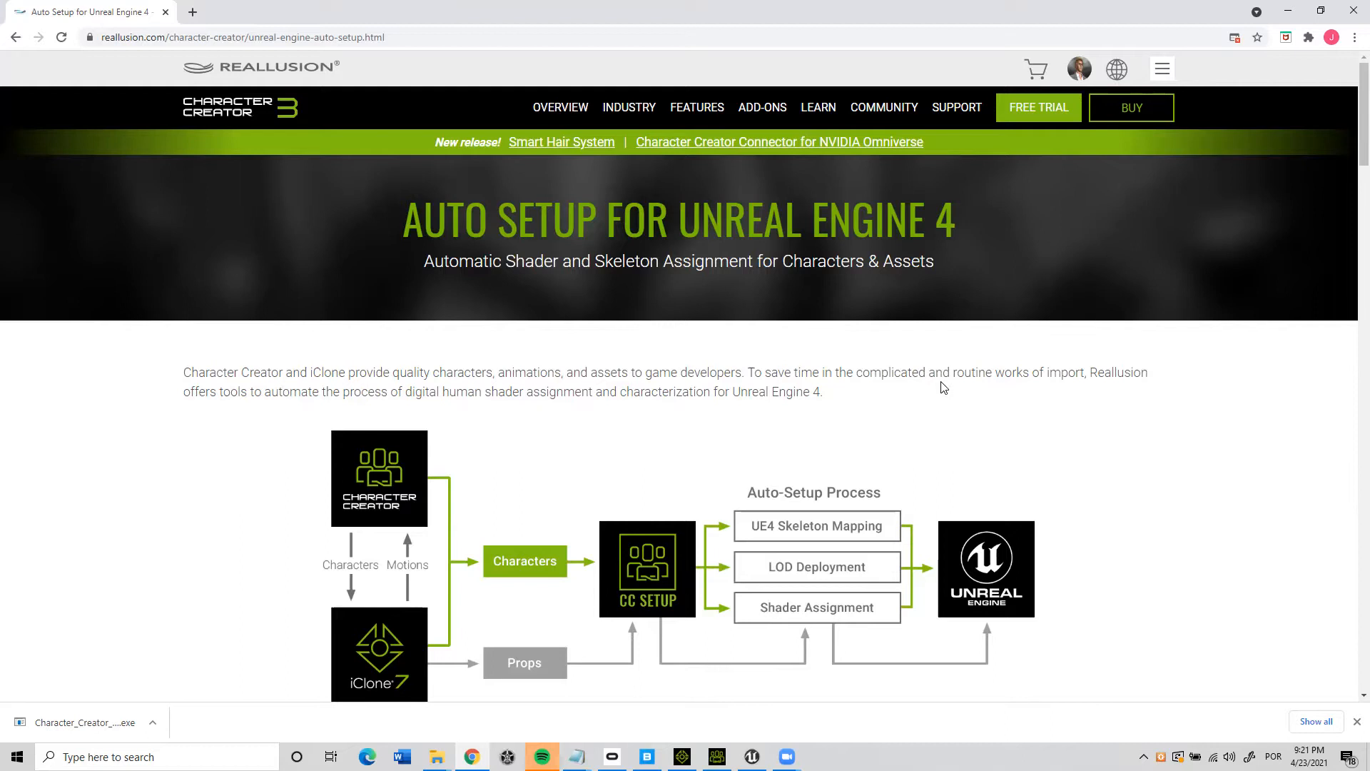
# Review the download section of Reallusion's Auto Setup for Unreal Engine 4 page in the browser.
pyautogui.scroll(-1, 728, 584)
pyautogui.scroll(-8, 728, 583)
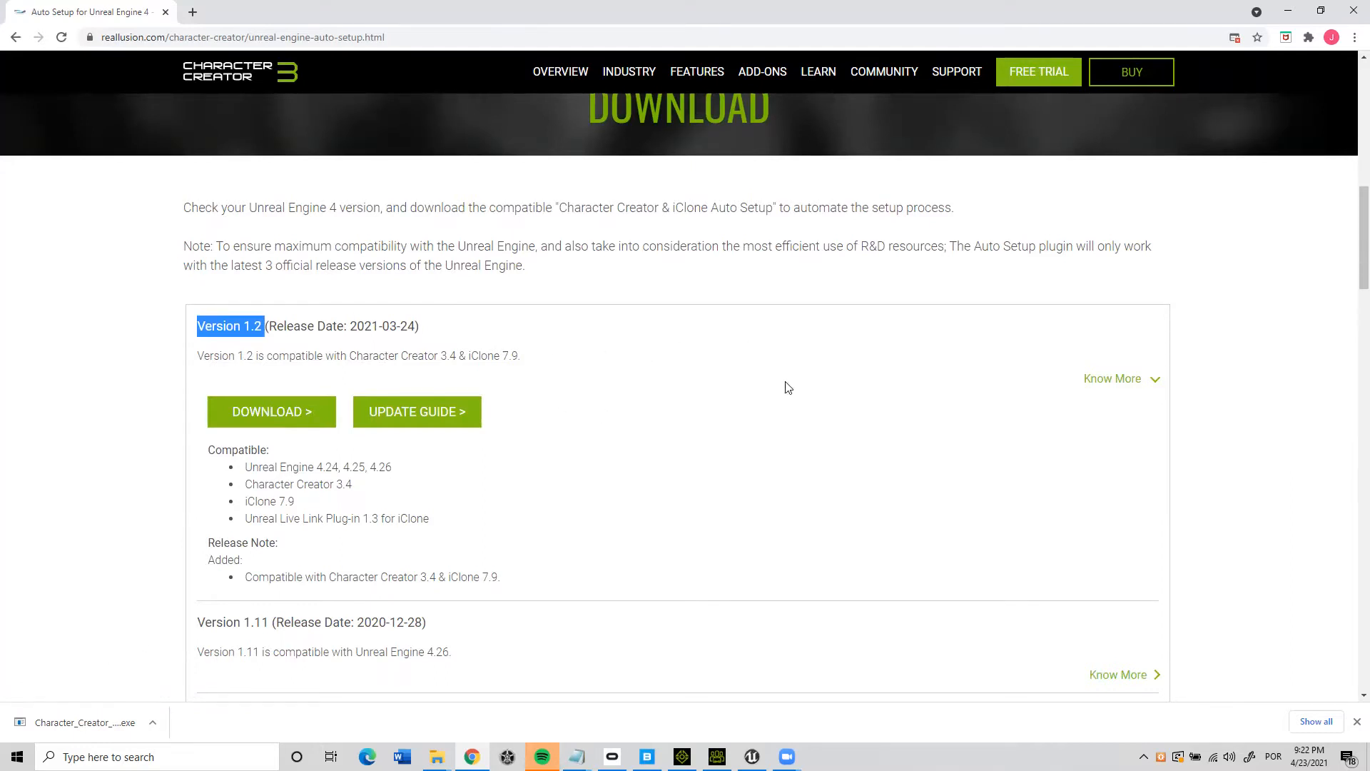
pyautogui.scroll(12, 787, 390)
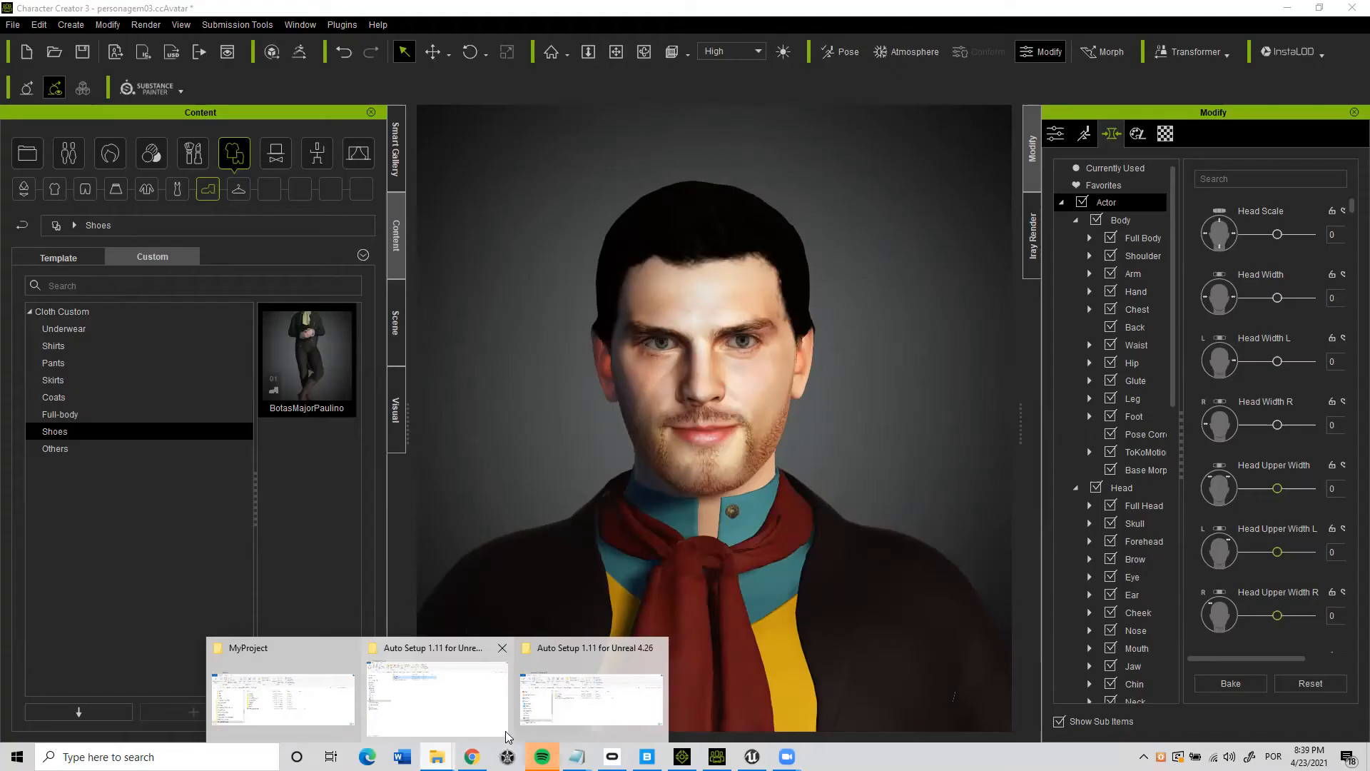
# From Character Creator, browse the Auto Setup plugin files to the Auto Setup 1.11 for Unreal 4.26 folder and check its readme file.
pyautogui.click(343, 25)
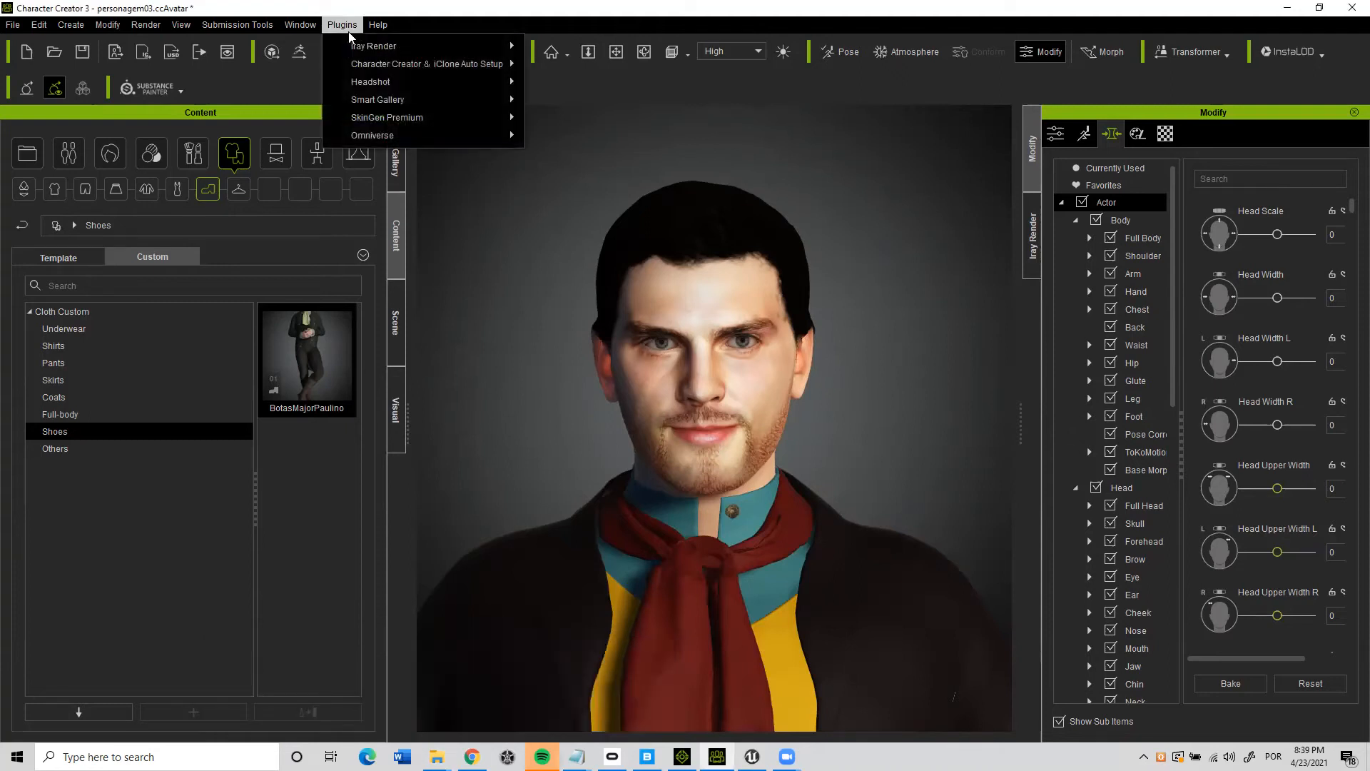
pyautogui.moveTo(364, 68)
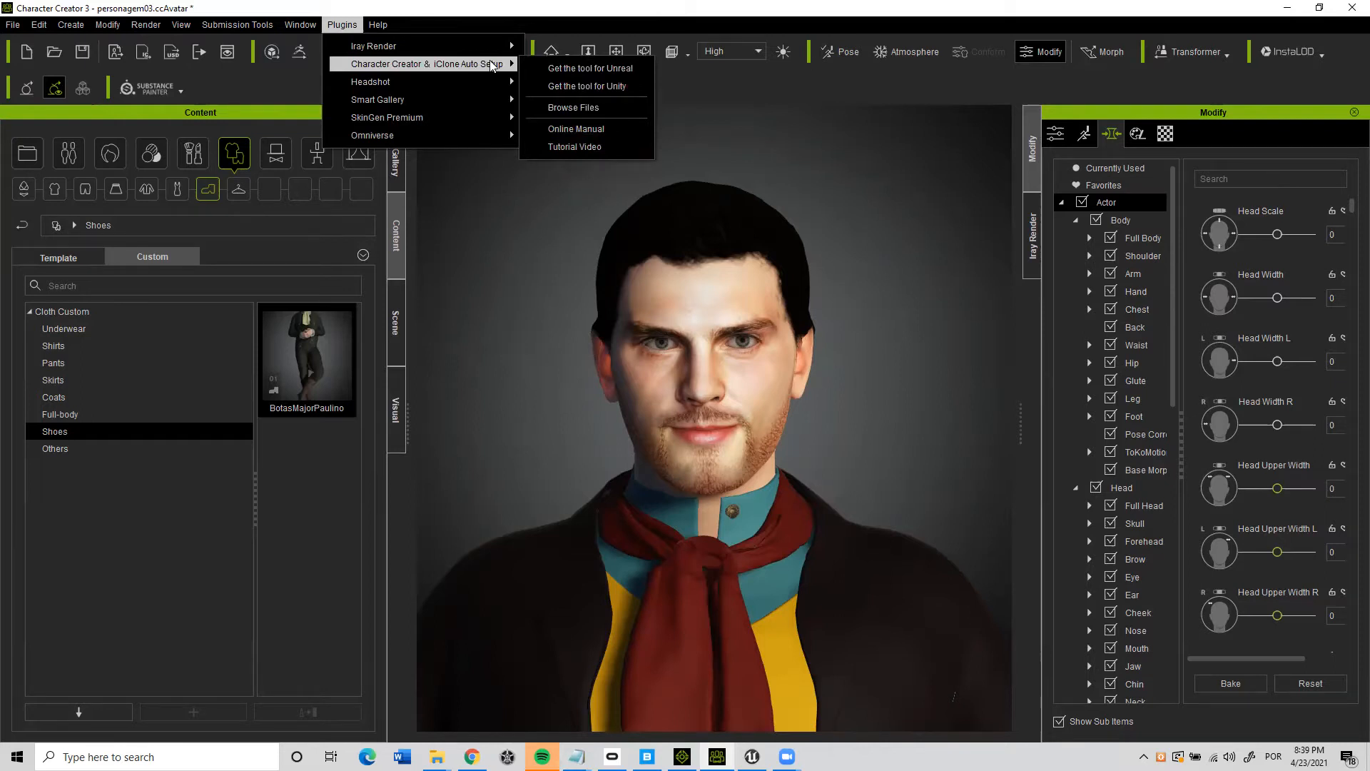
pyautogui.click(578, 108)
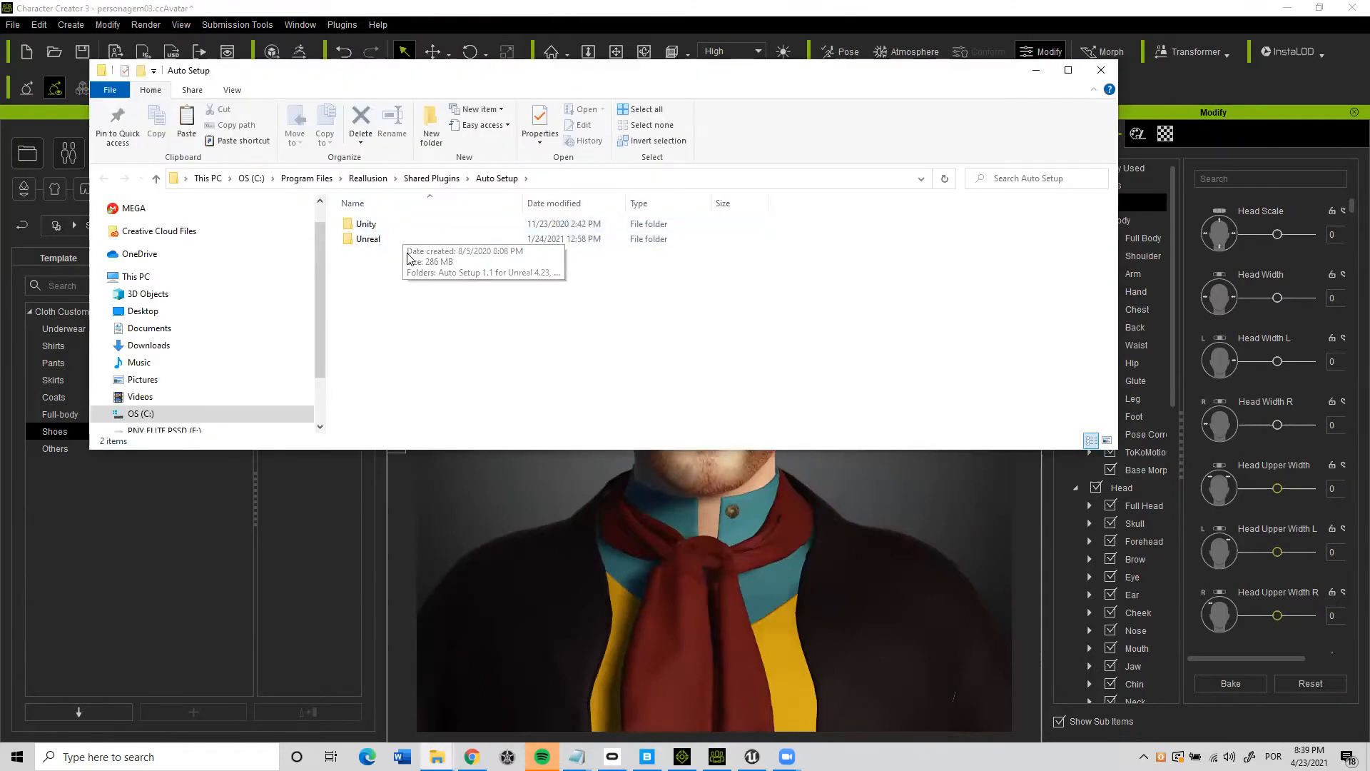
pyautogui.doubleClick(372, 243)
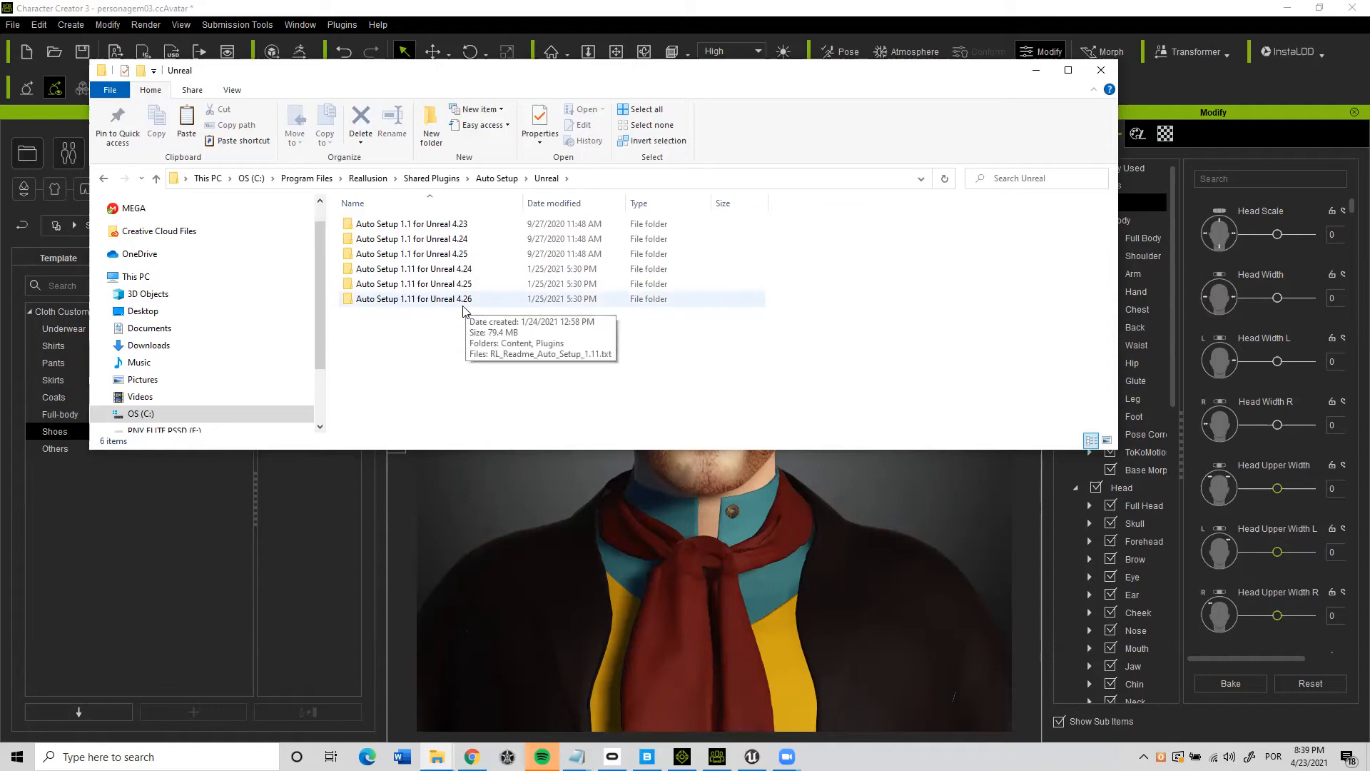
pyautogui.doubleClick(423, 300)
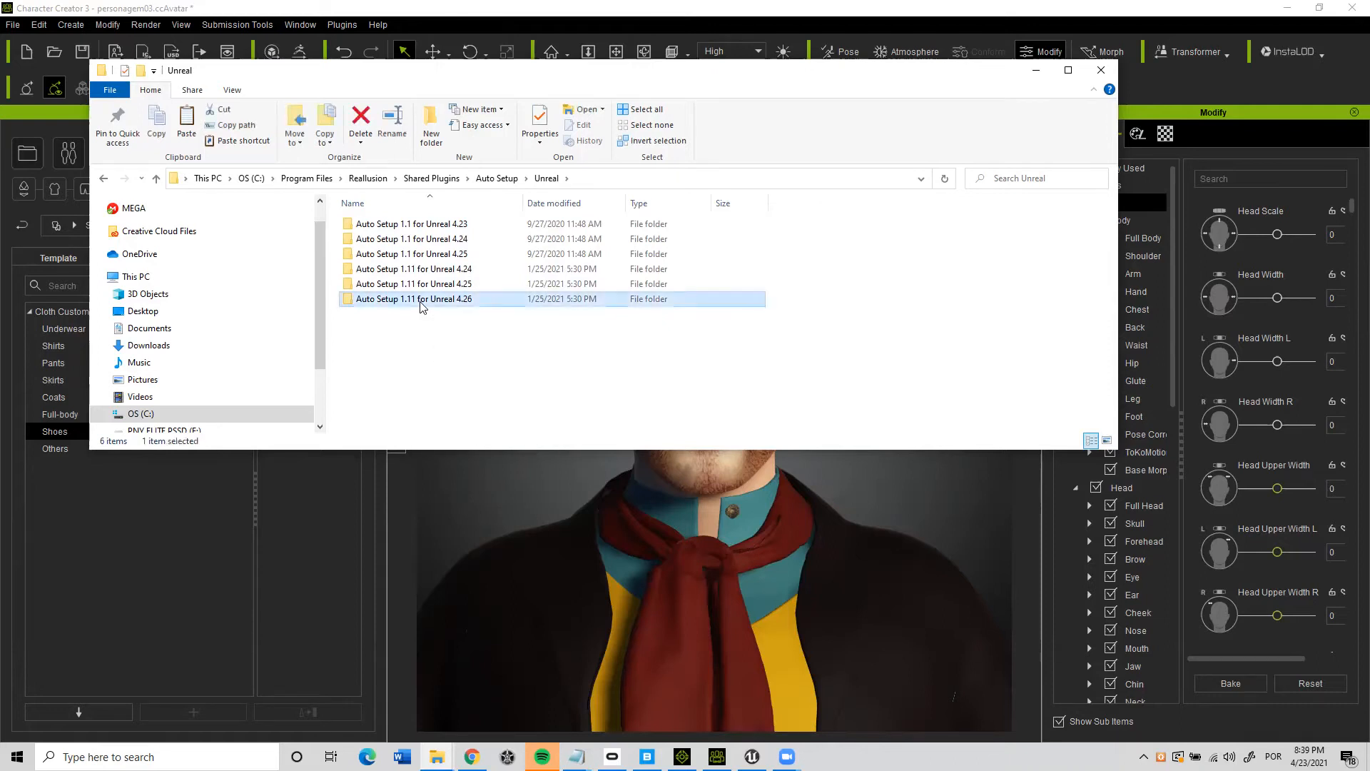
pyautogui.doubleClick(421, 257)
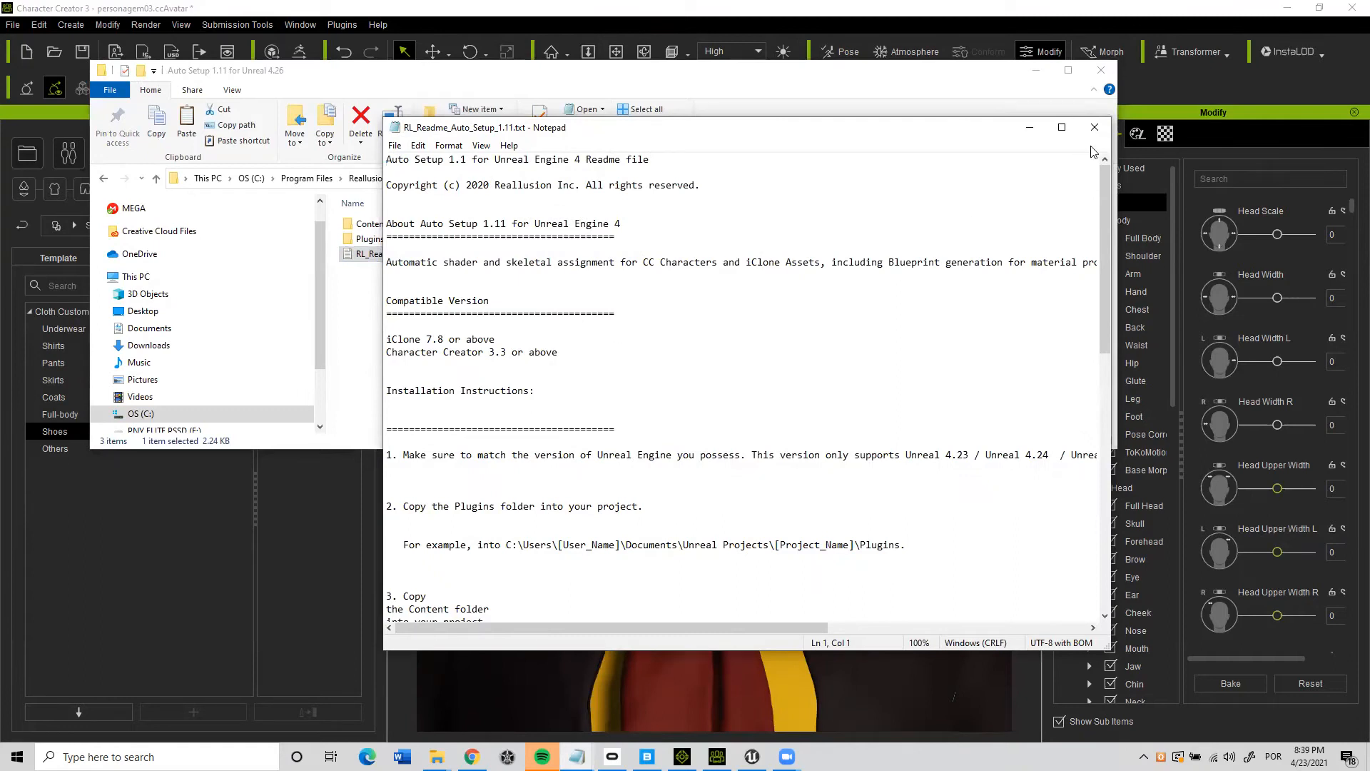
pyautogui.click(1094, 127)
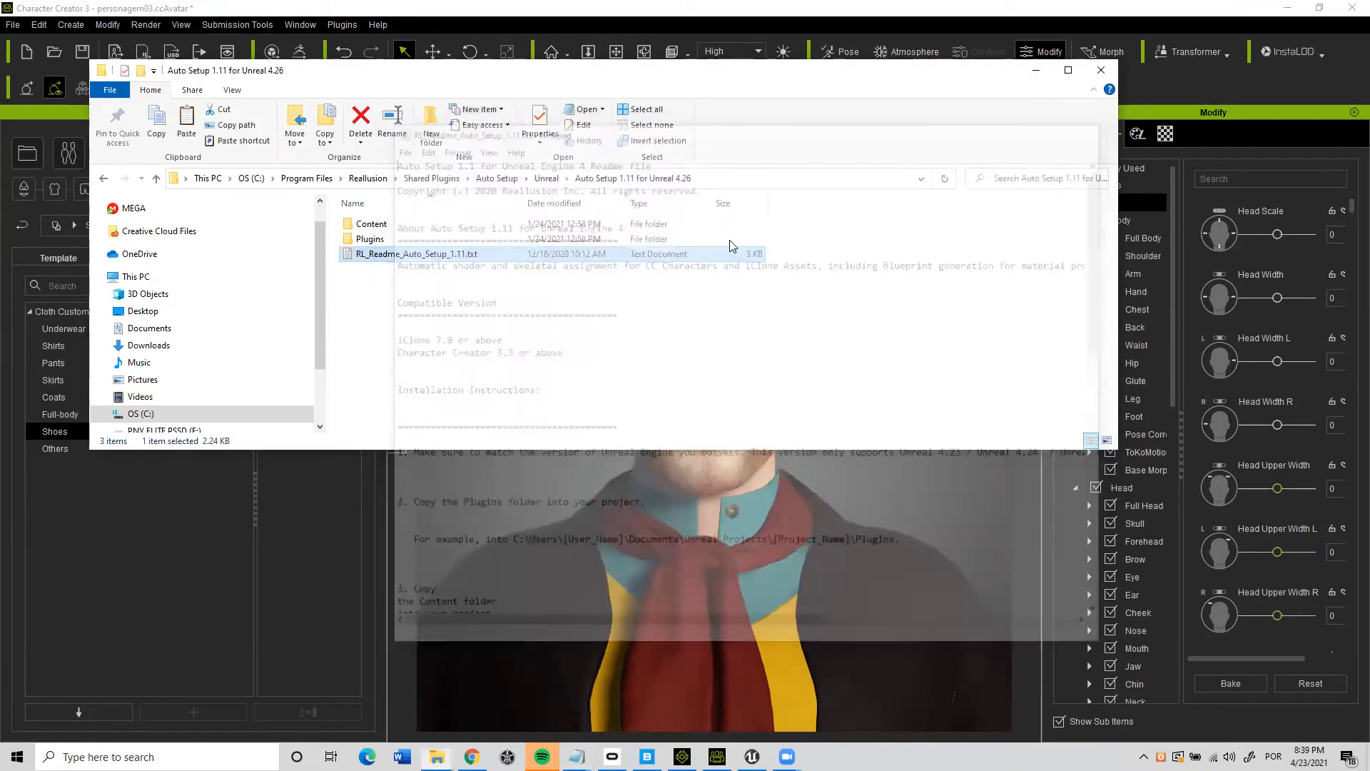
# Copy the Content and Plugins folders from the Auto Setup 1.11 for Unreal 4.26 folder.
pyautogui.click(370, 225)
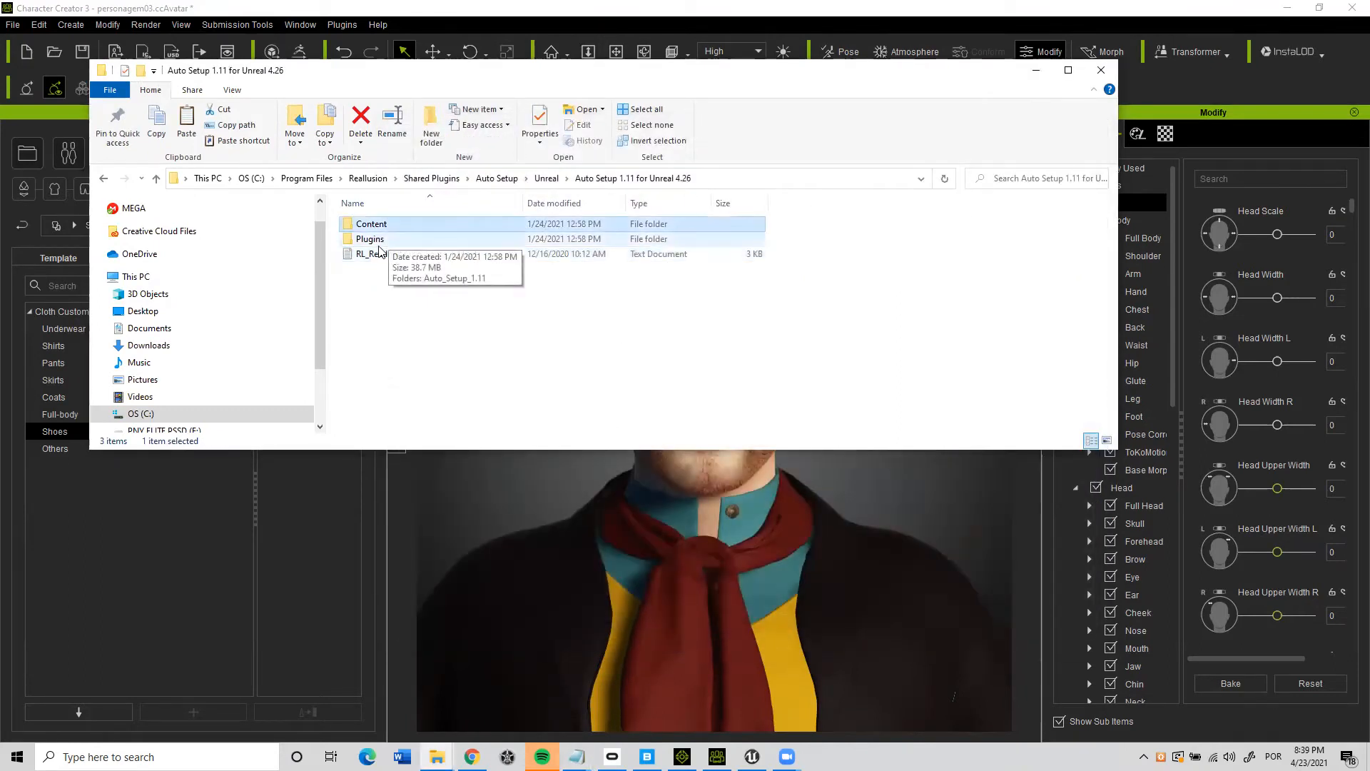
pyautogui.keyDown('ctrl'); pyautogui.click(378, 245); pyautogui.keyUp('ctrl')
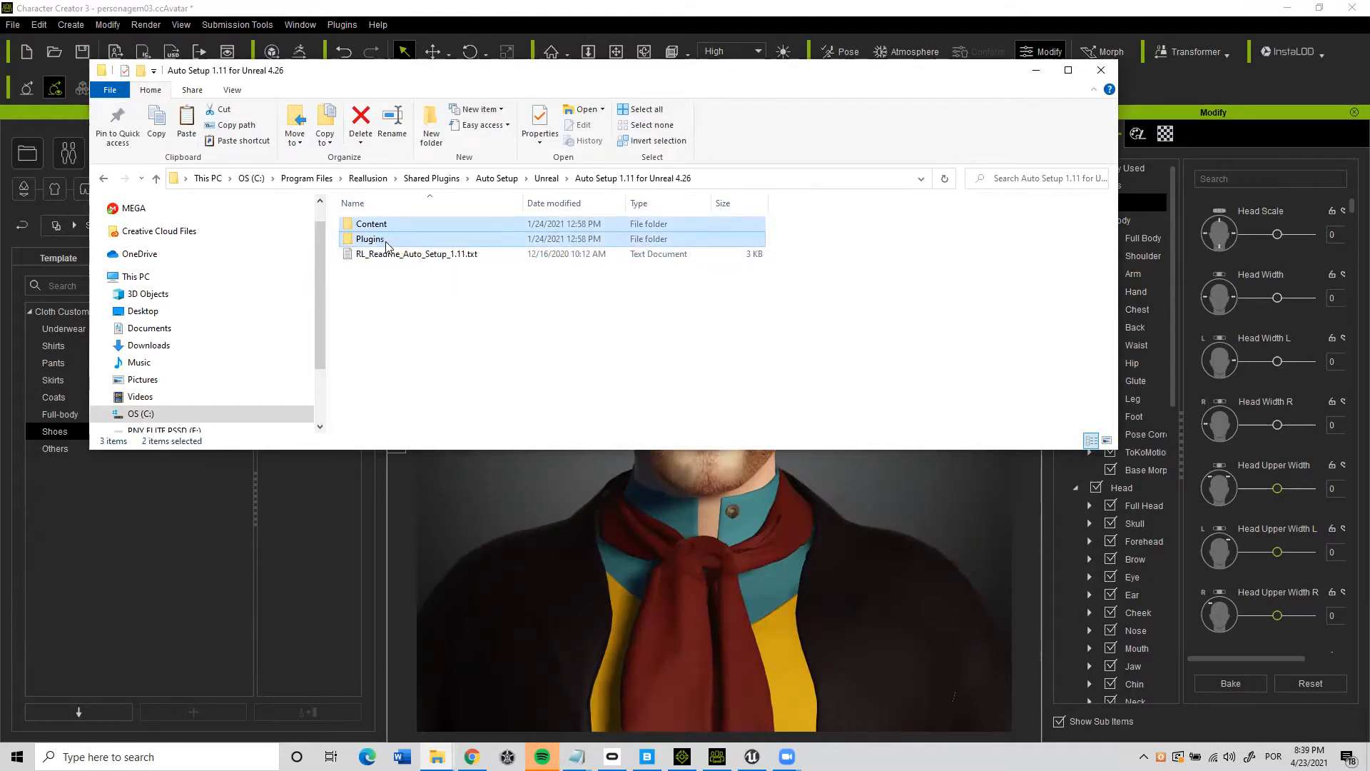
pyautogui.rightClick(386, 242)
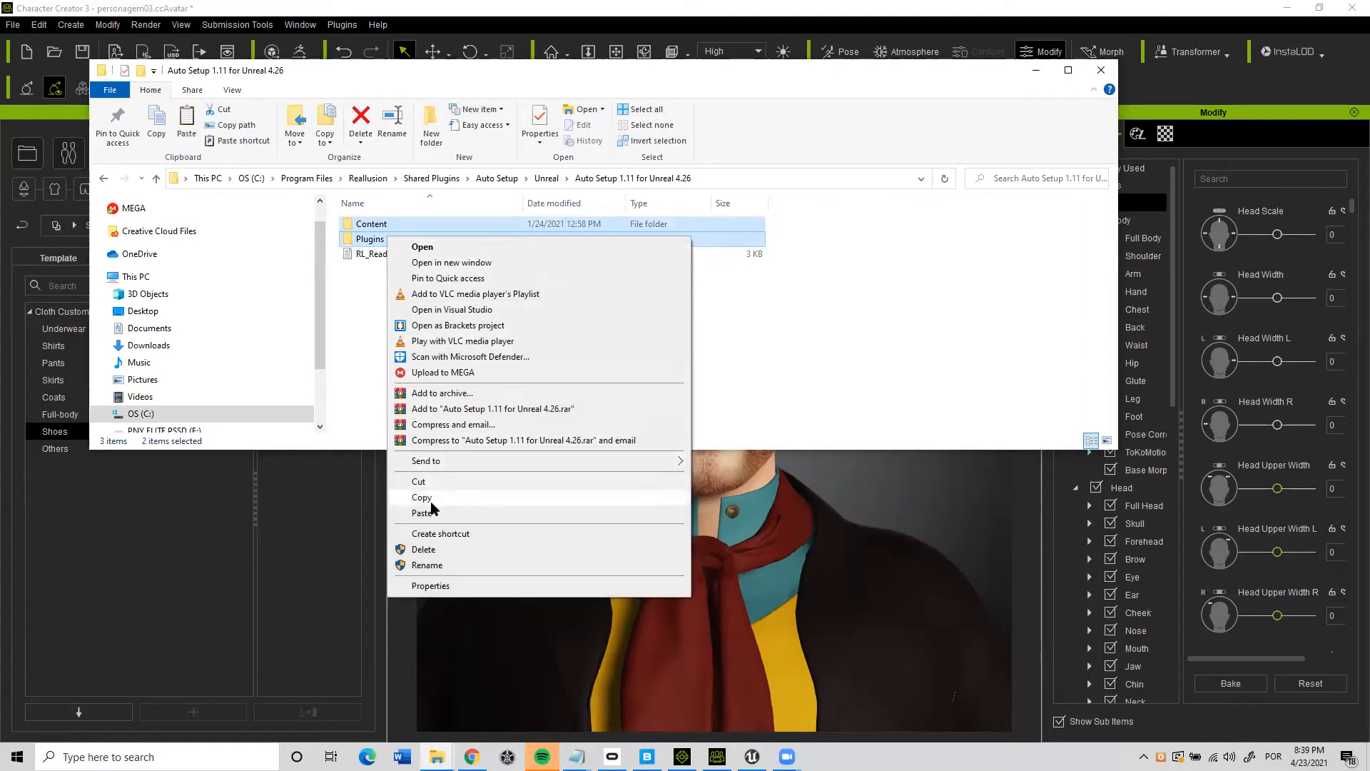
pyautogui.click(431, 503)
pyautogui.click(569, 321)
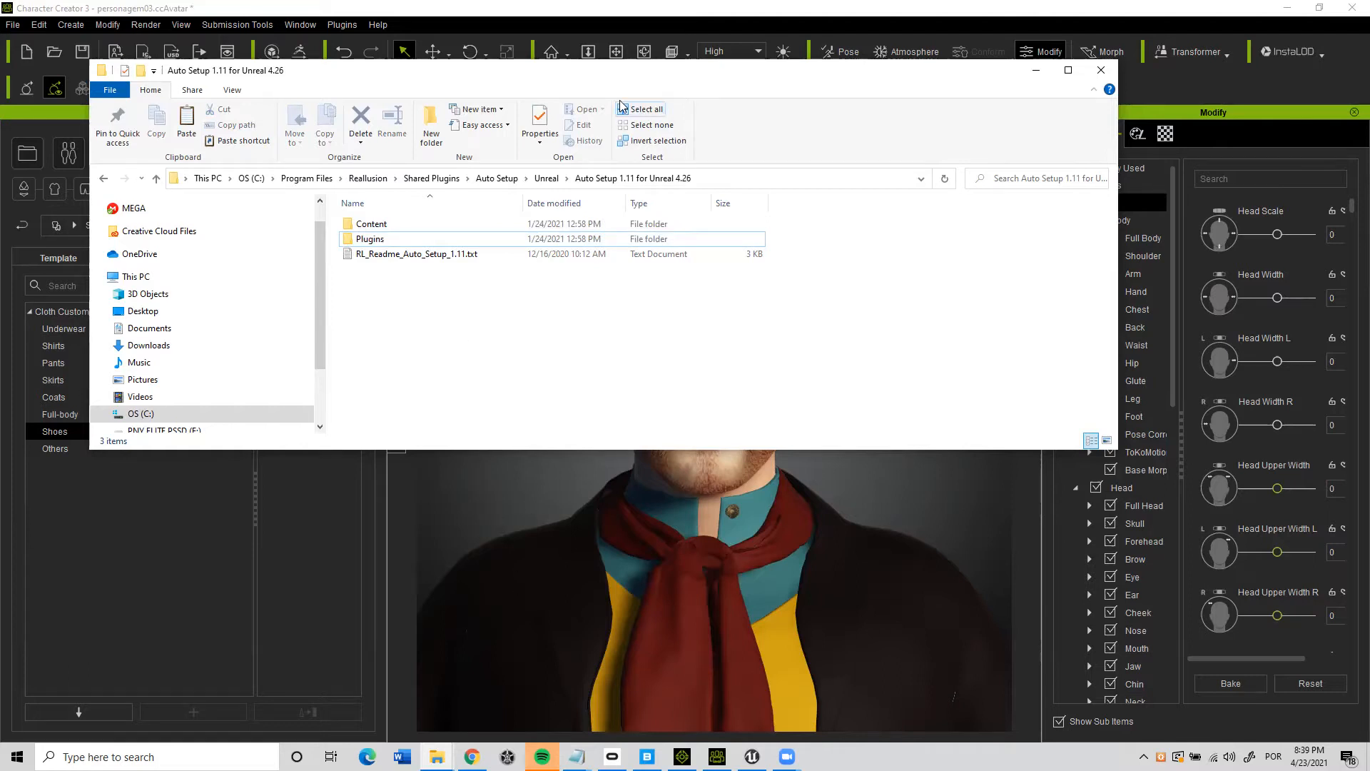
# Shift the File Explorer window aside and view the open MyProject project in Unreal Editor.
pyautogui.moveTo(634, 80); pyautogui.dragTo(582, 94)
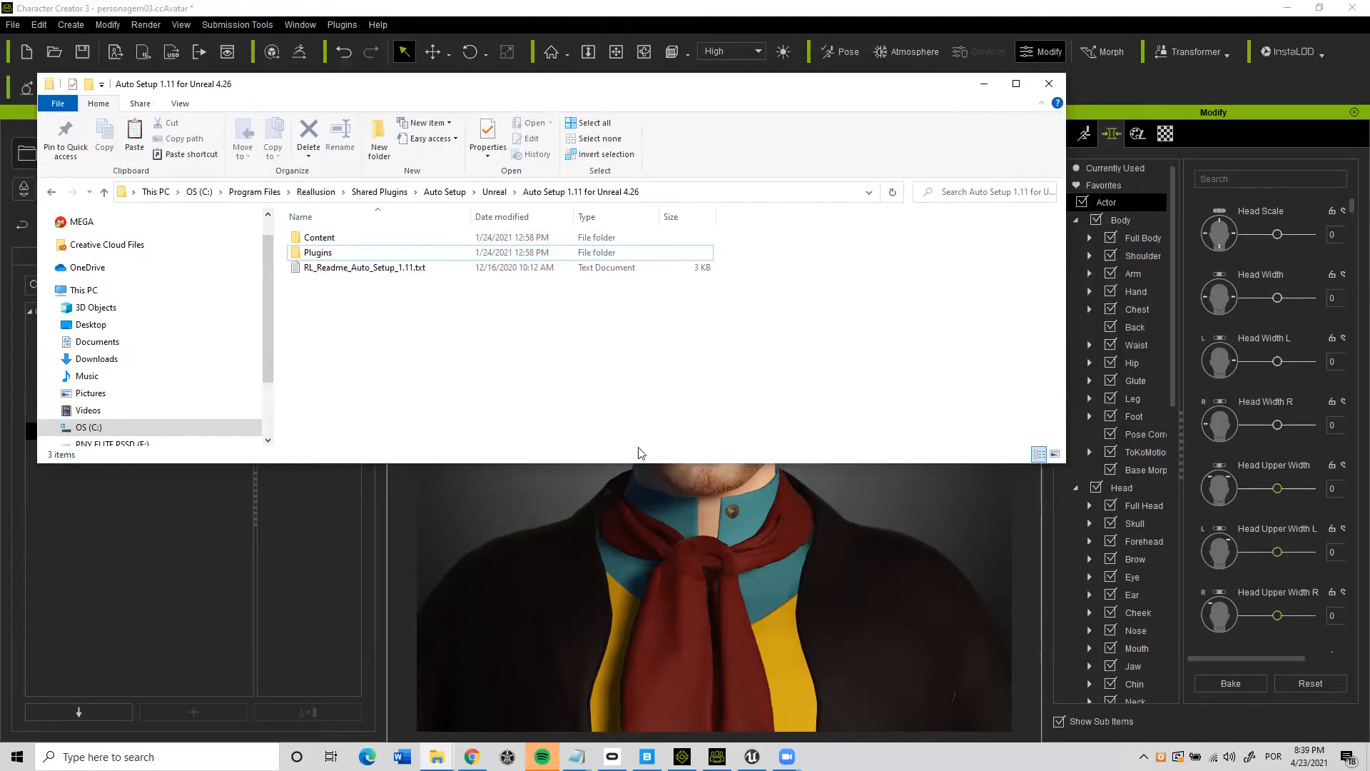
pyautogui.moveTo(752, 757)
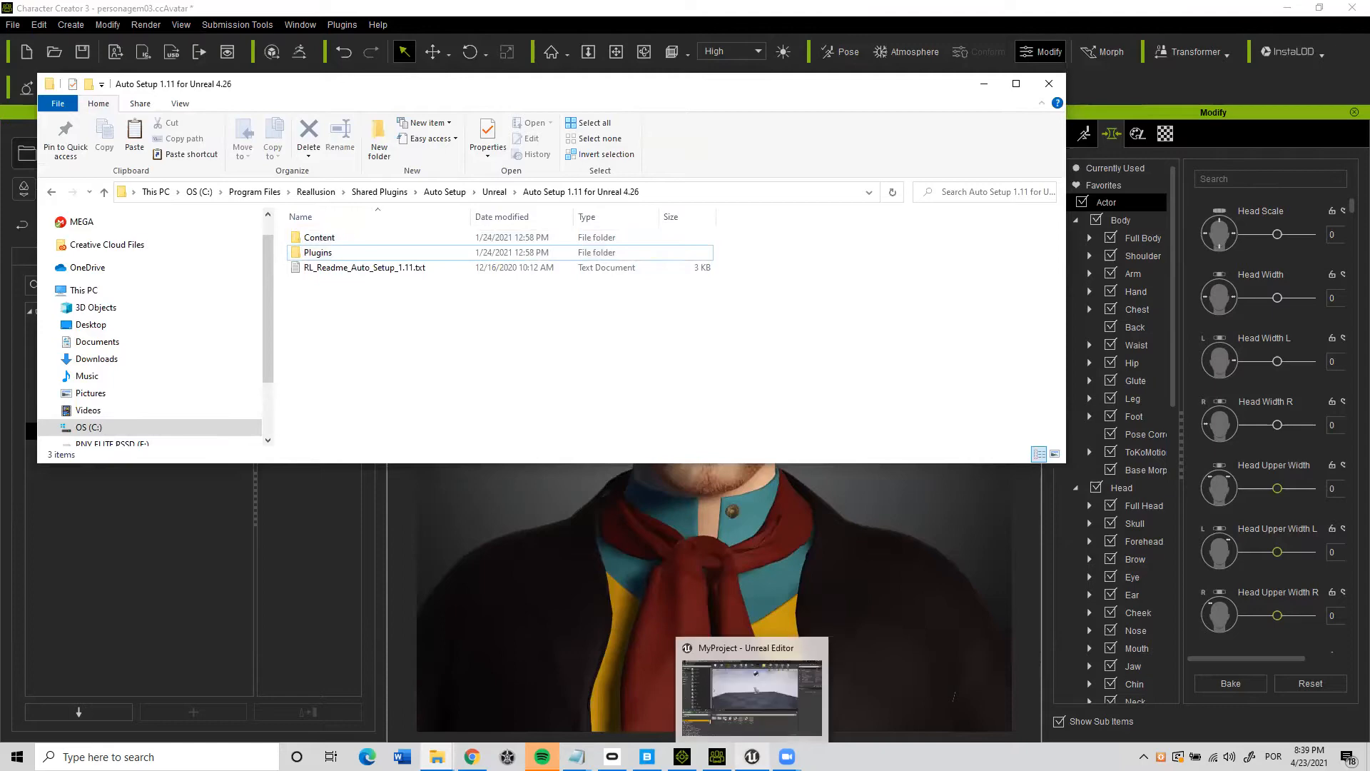
pyautogui.click(752, 696)
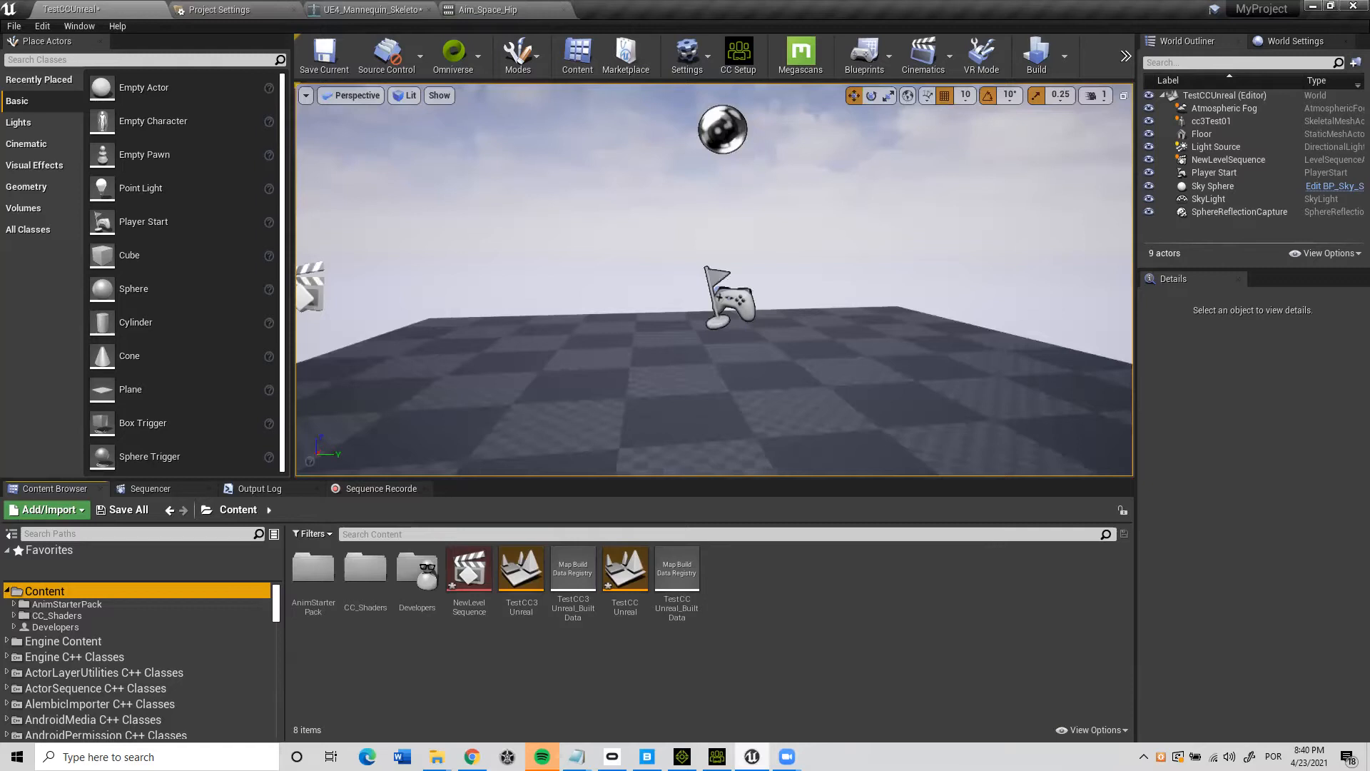
pyautogui.moveTo(752, 756)
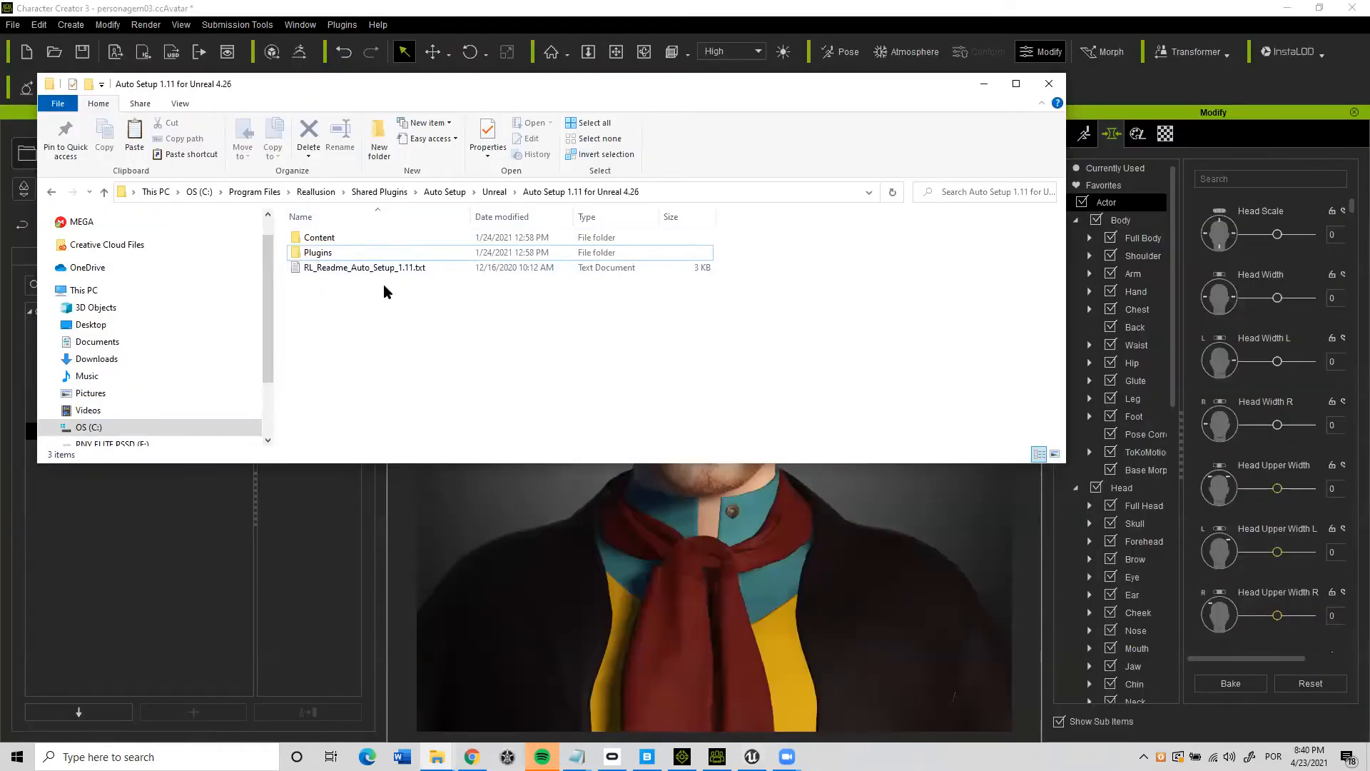
# Switch to File Explorer and view the MyProject folder as the destination for the copied Content and Plugins folders.
pyautogui.click(437, 756)
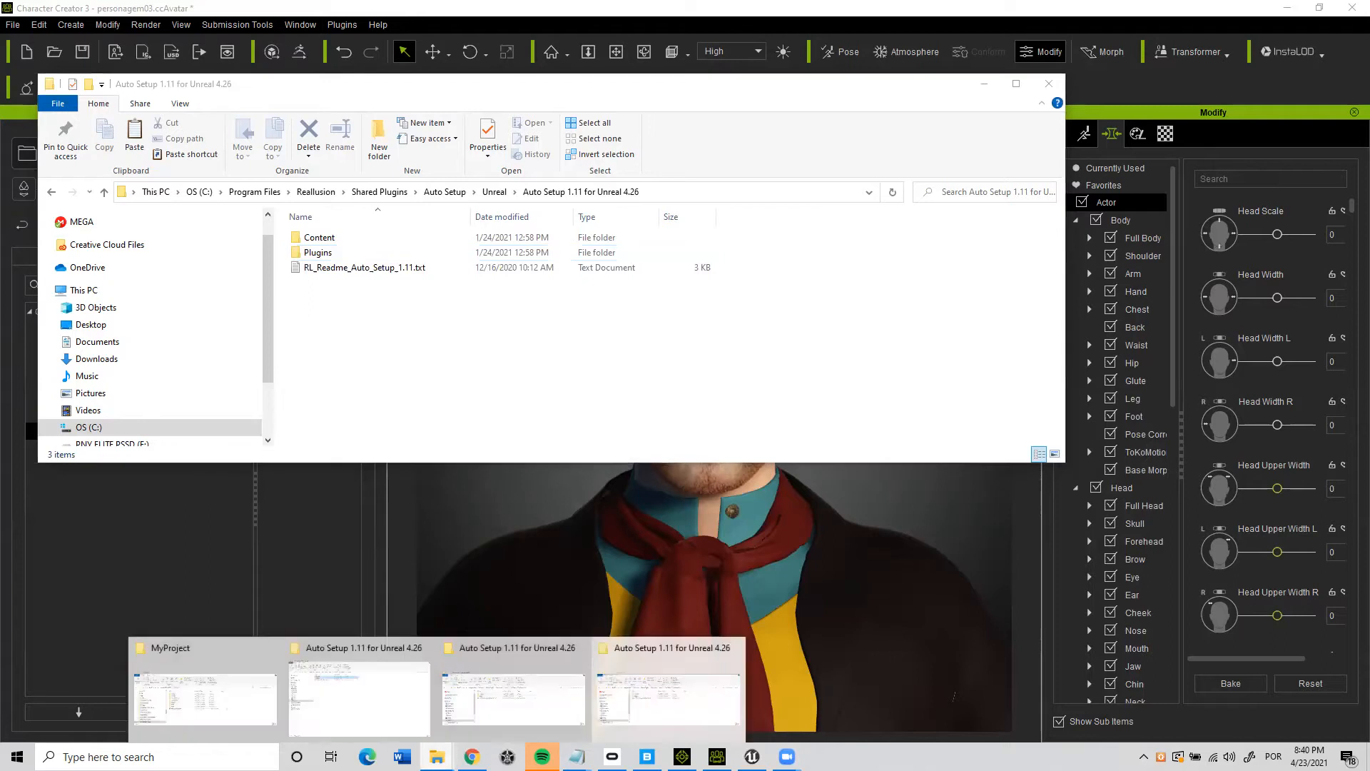
pyautogui.click(204, 689)
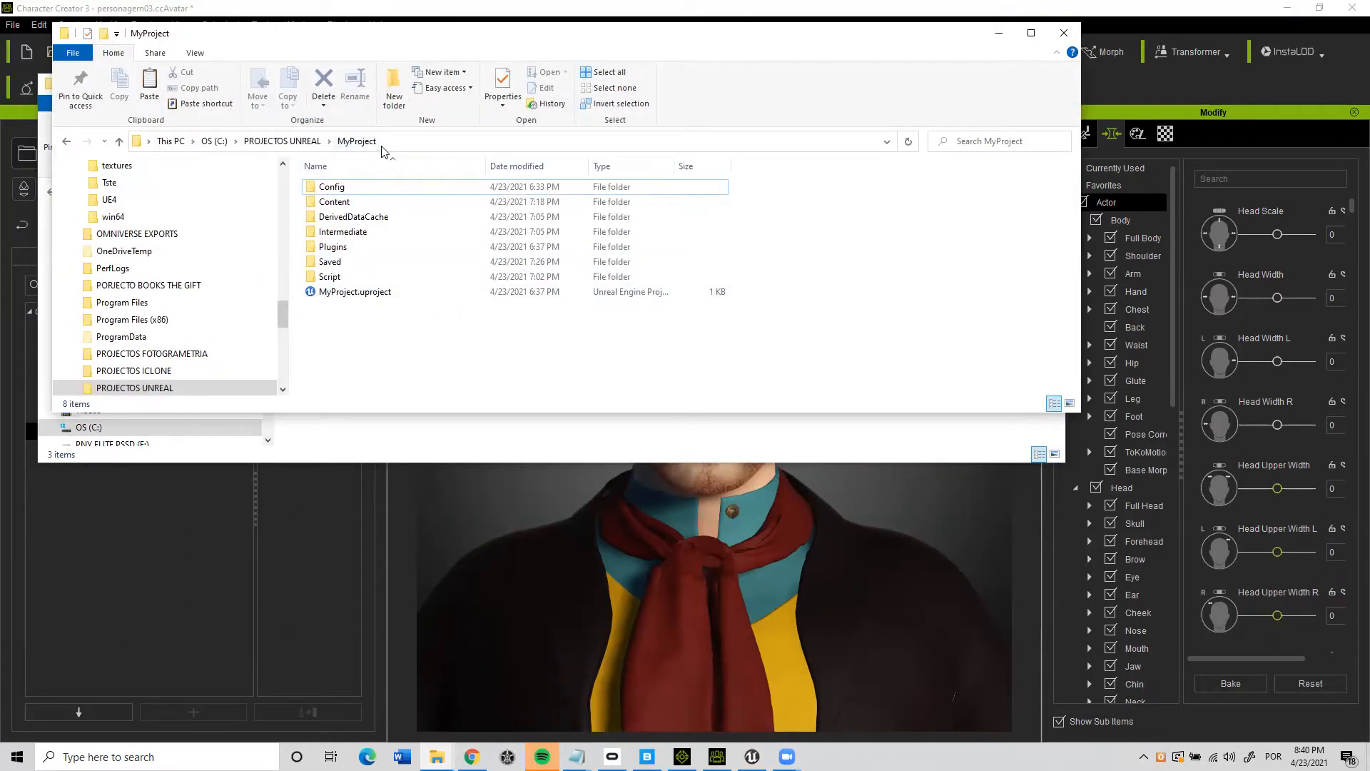
pyautogui.rightClick(503, 350)
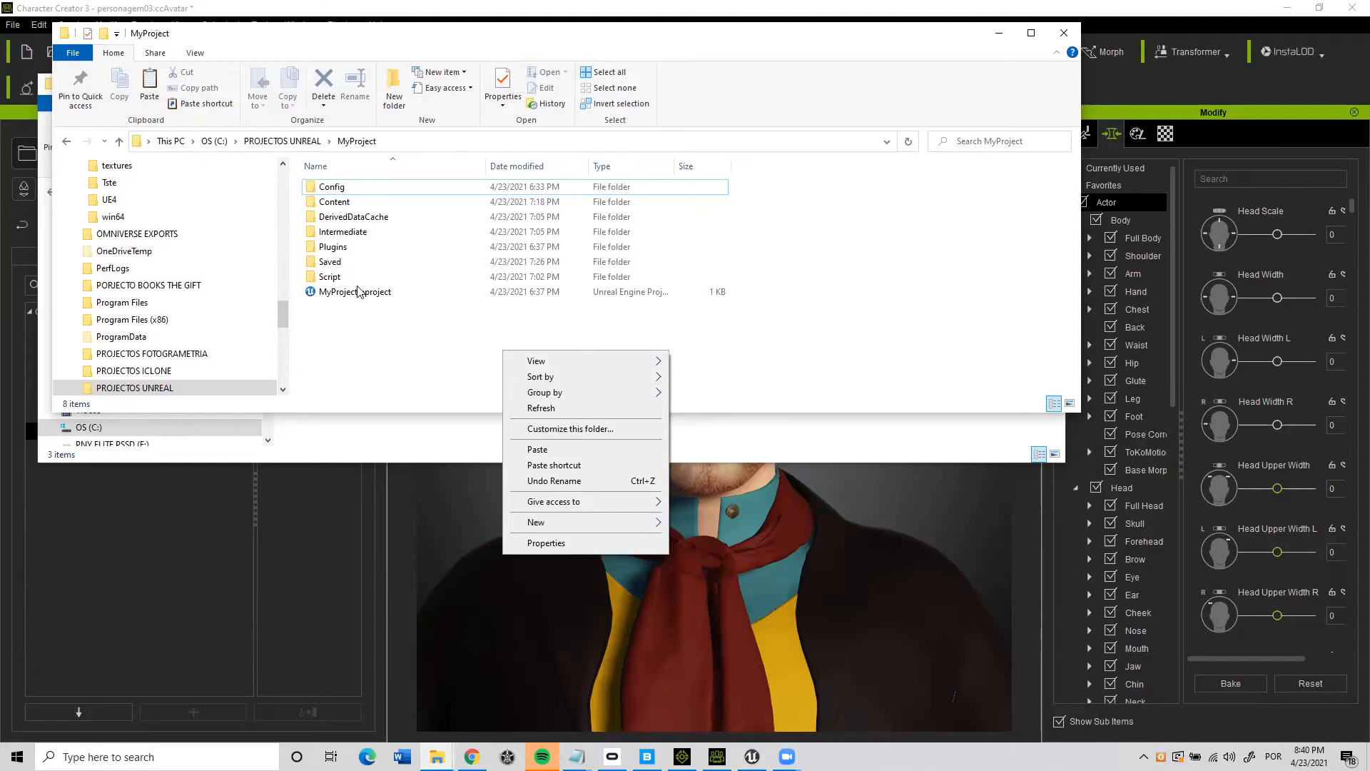
pyautogui.click(391, 384)
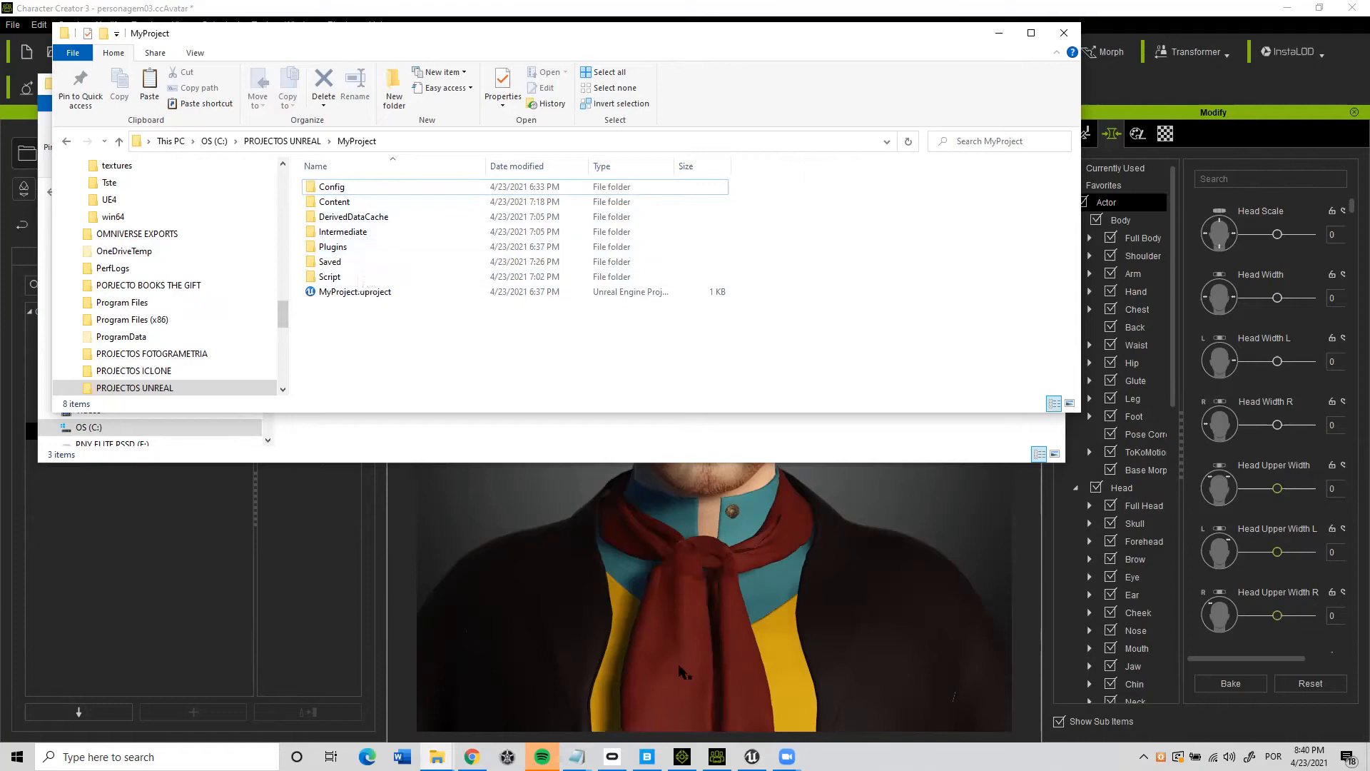
# Switch to Unreal Editor and apply the HQ Shader type in the CC Setup import options.
pyautogui.moveTo(717, 757)
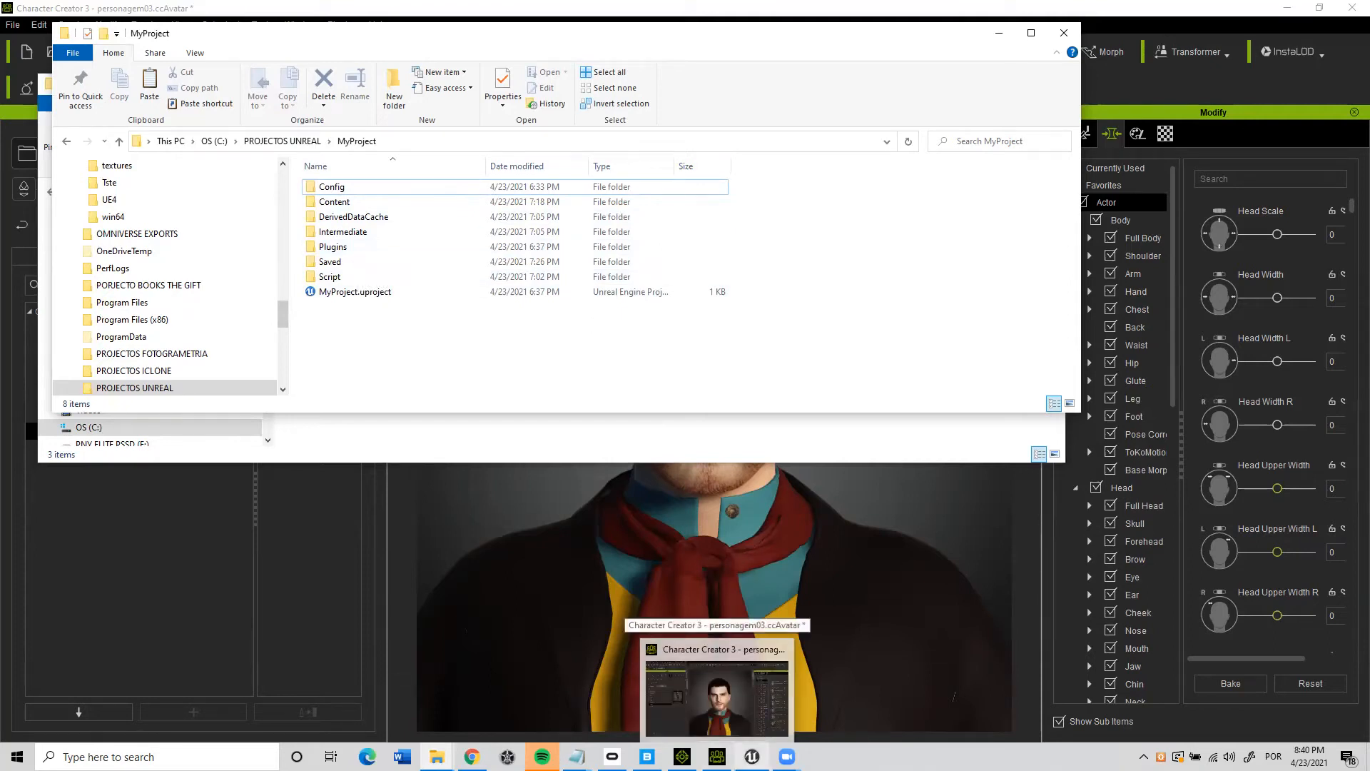
pyautogui.click(752, 696)
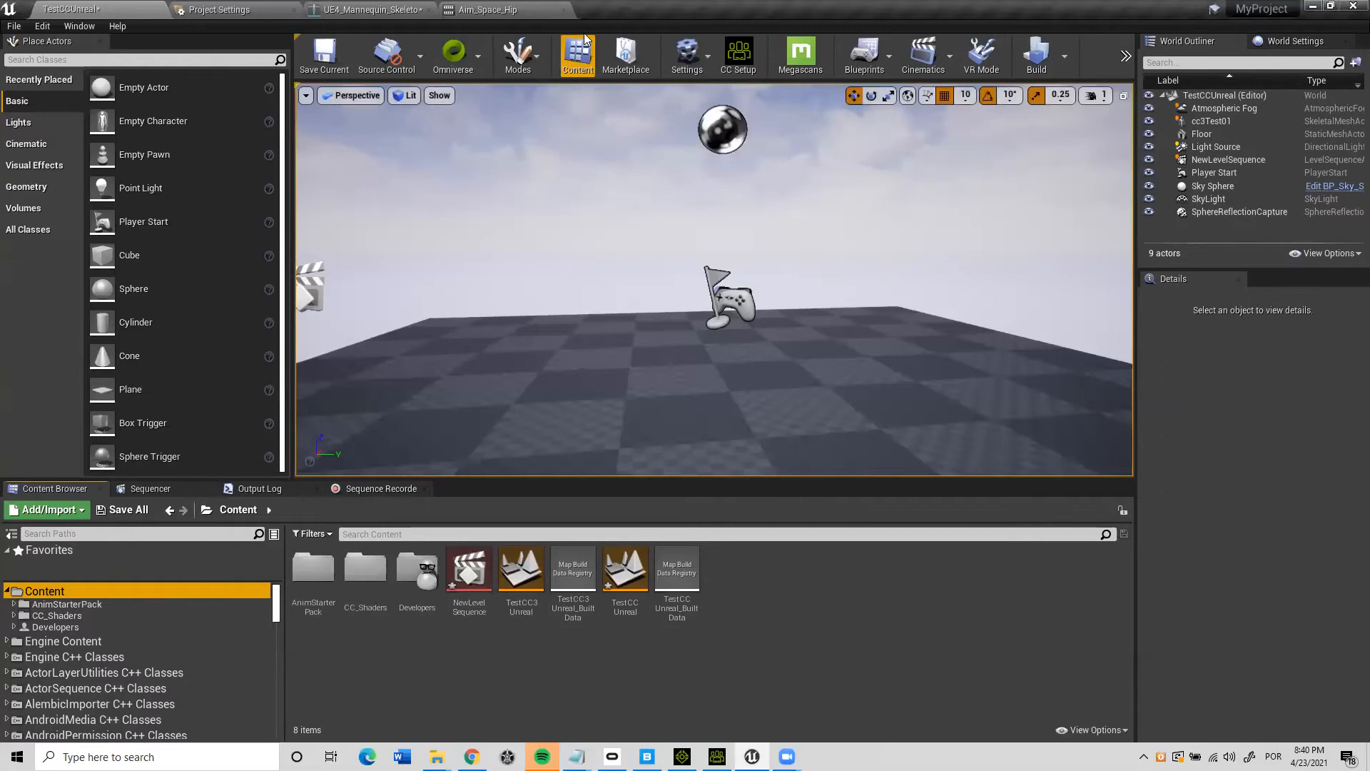
pyautogui.click(744, 68)
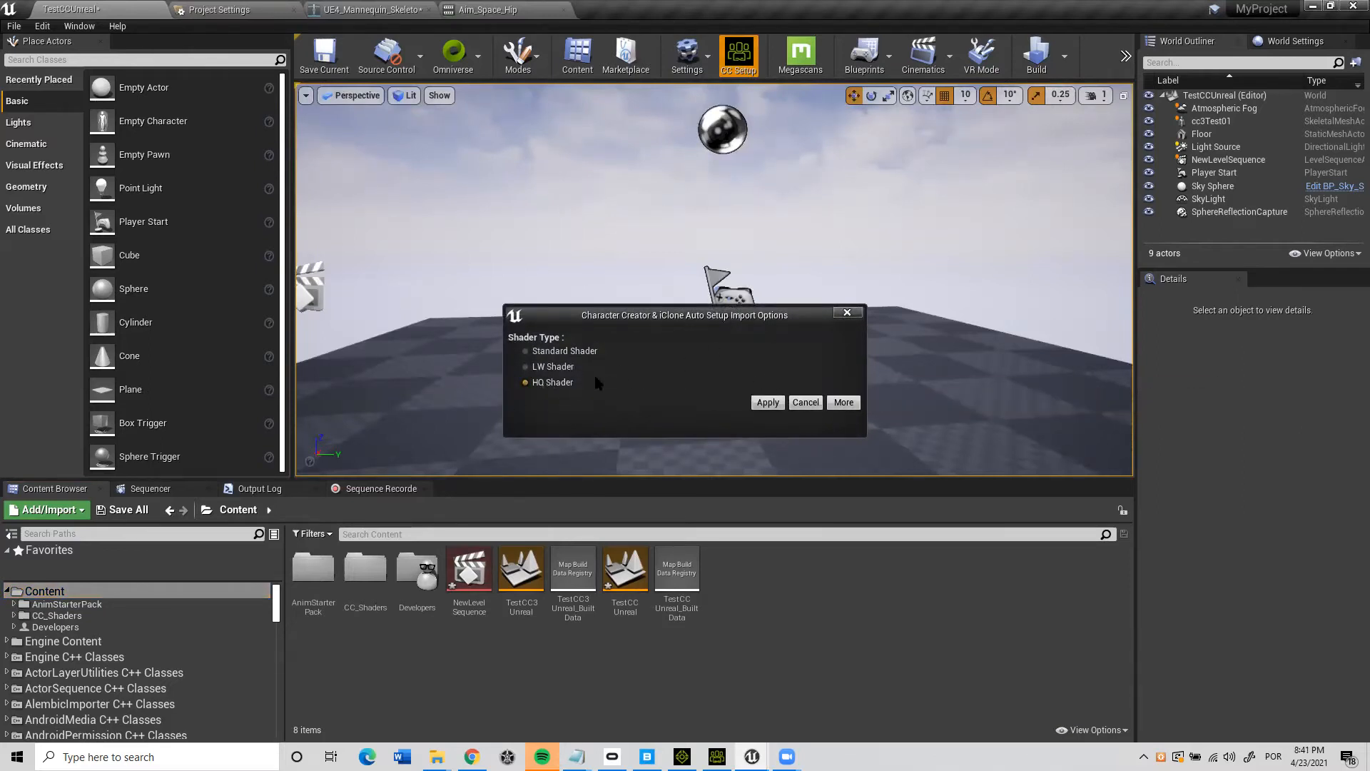
pyautogui.click(766, 403)
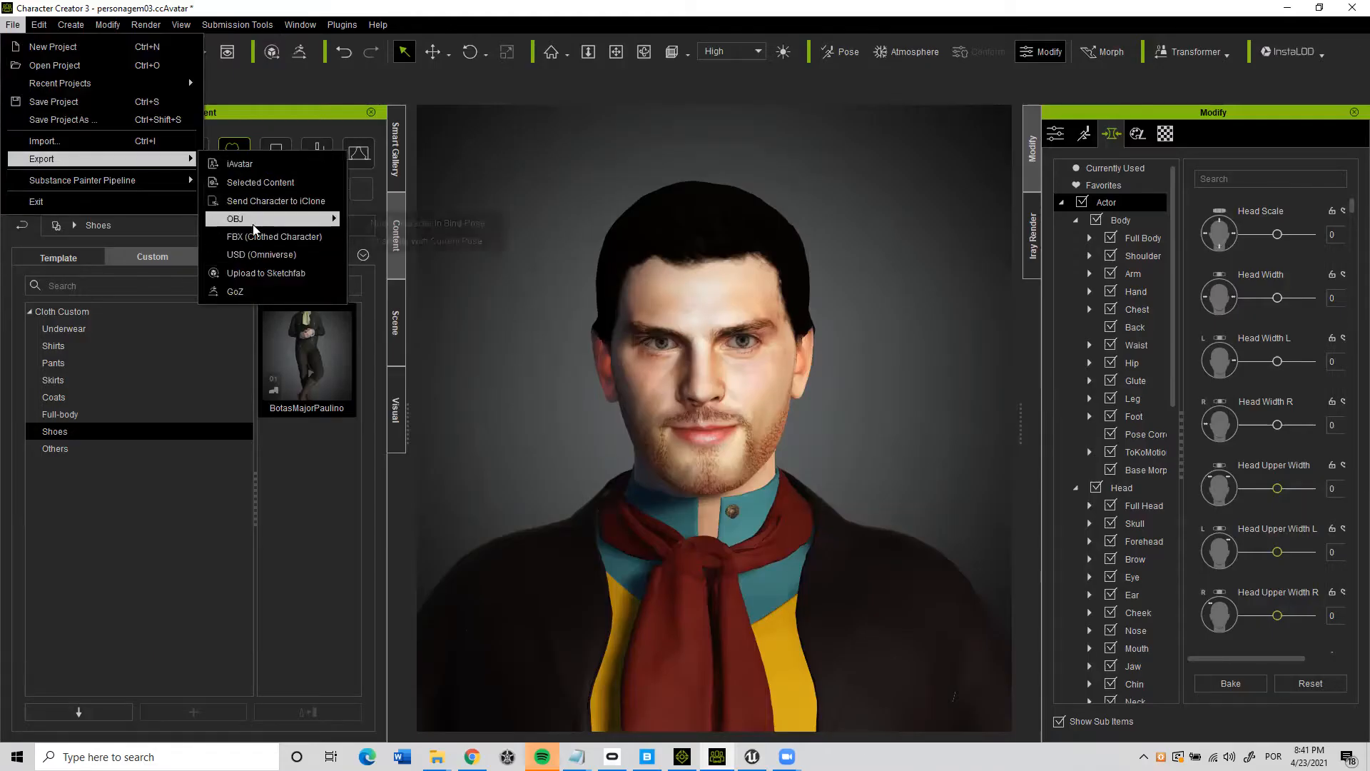
# In Character Creator 3, export the clothed character as FBX with the Unreal target preset and Mesh and Motion, accepting the re-import warning.
pyautogui.click(274, 236)
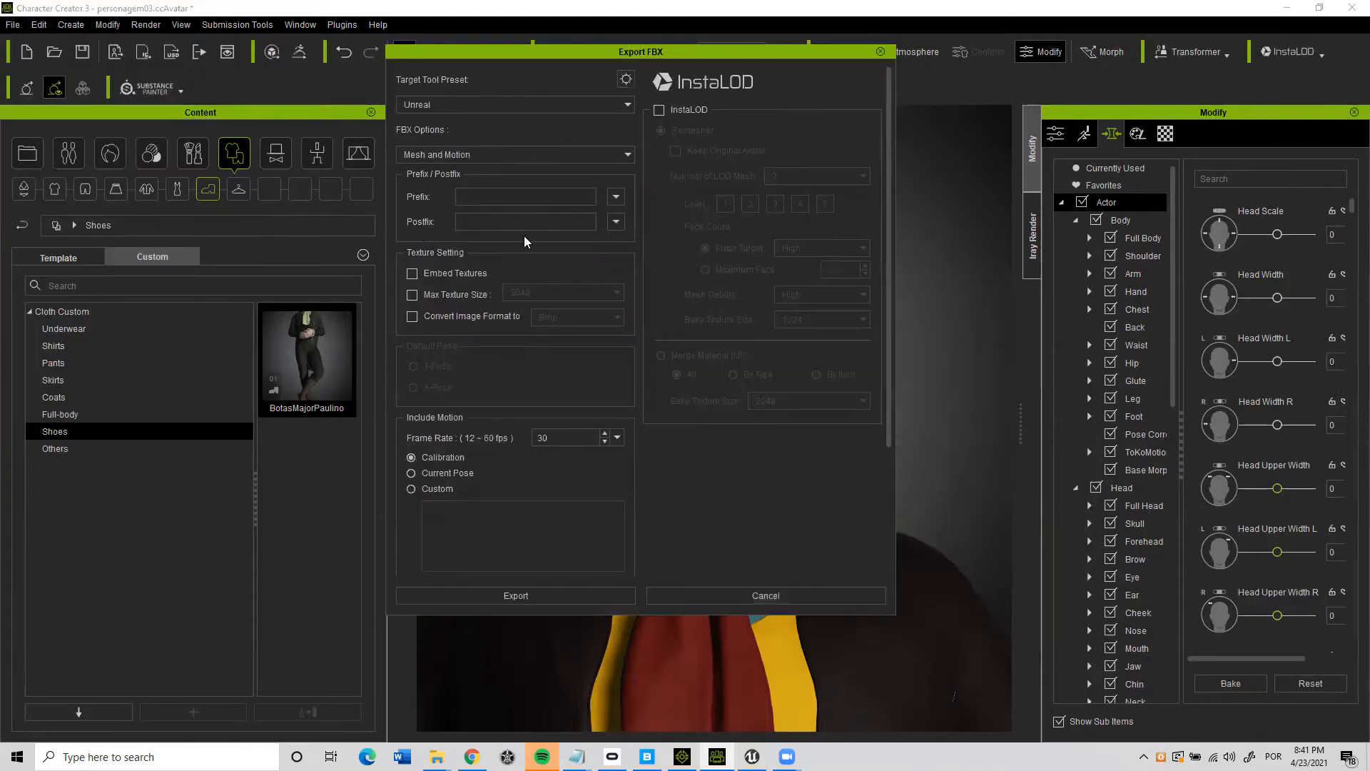
pyautogui.click(464, 100)
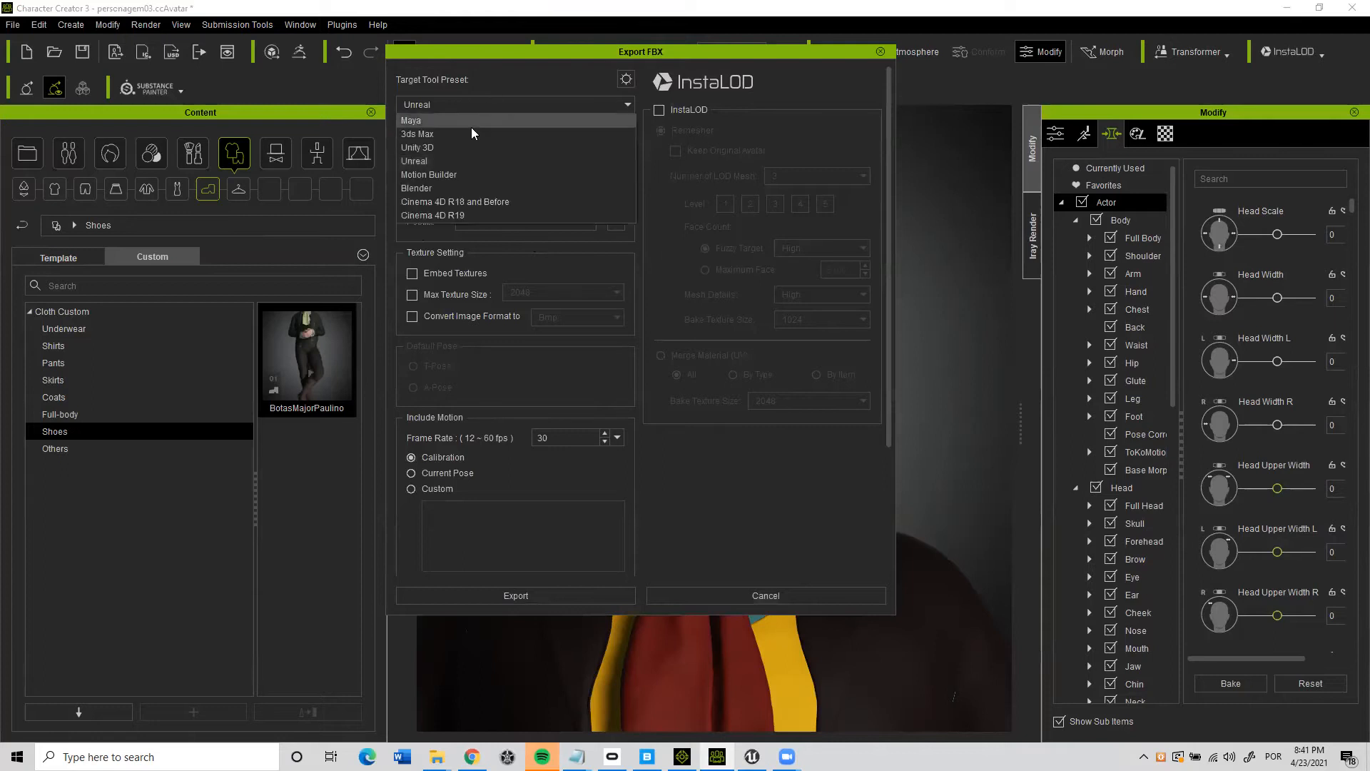
pyautogui.click(439, 161)
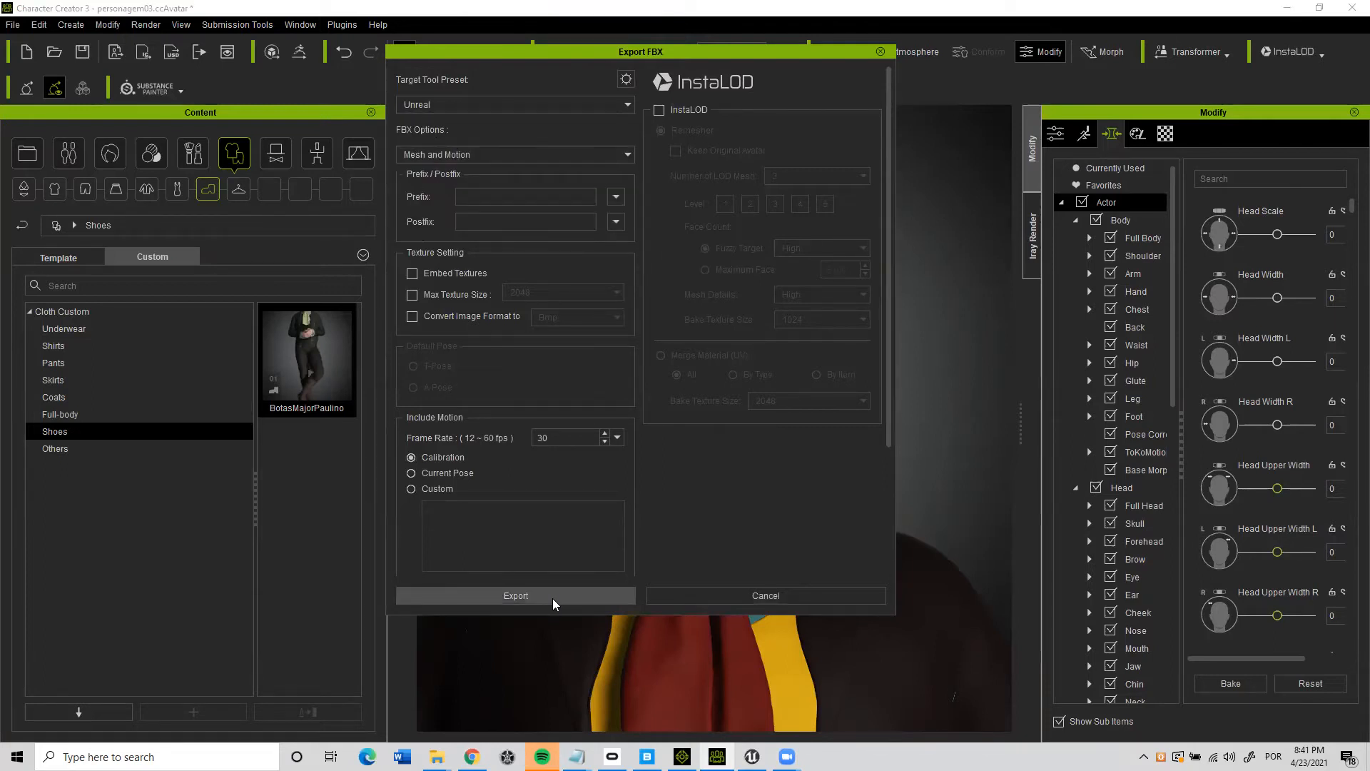
pyautogui.click(552, 596)
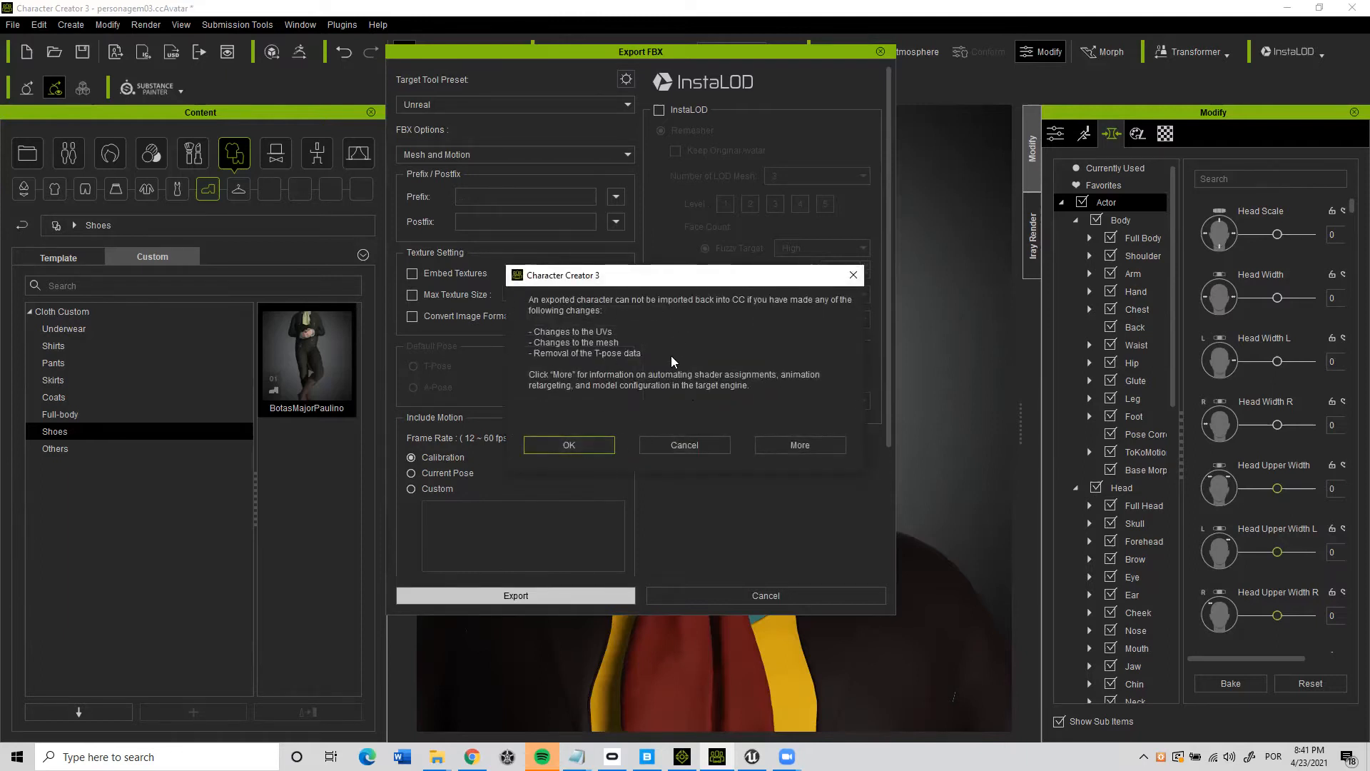
pyautogui.click(580, 446)
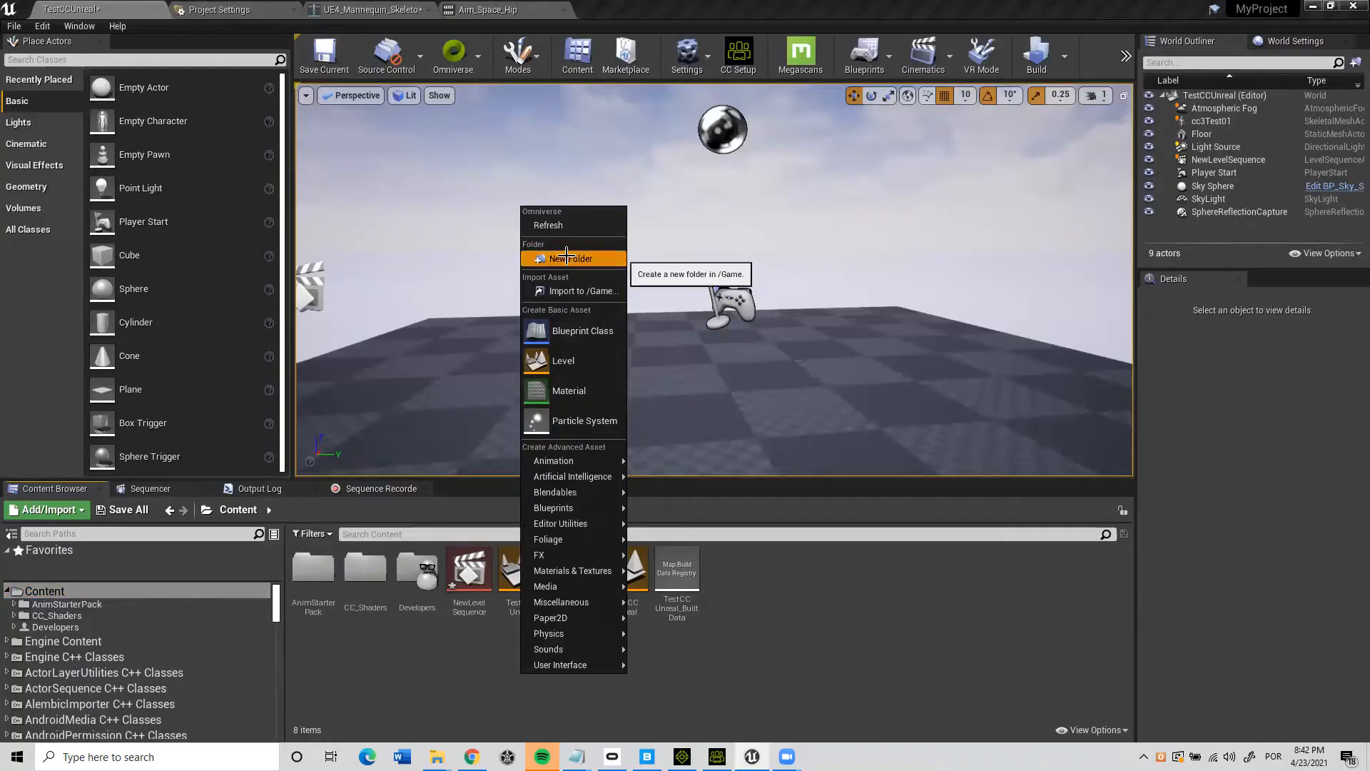
# In Unreal Editor, create a folder named MyCharacter in the project's Content folder and open it.
pyautogui.click(564, 263)
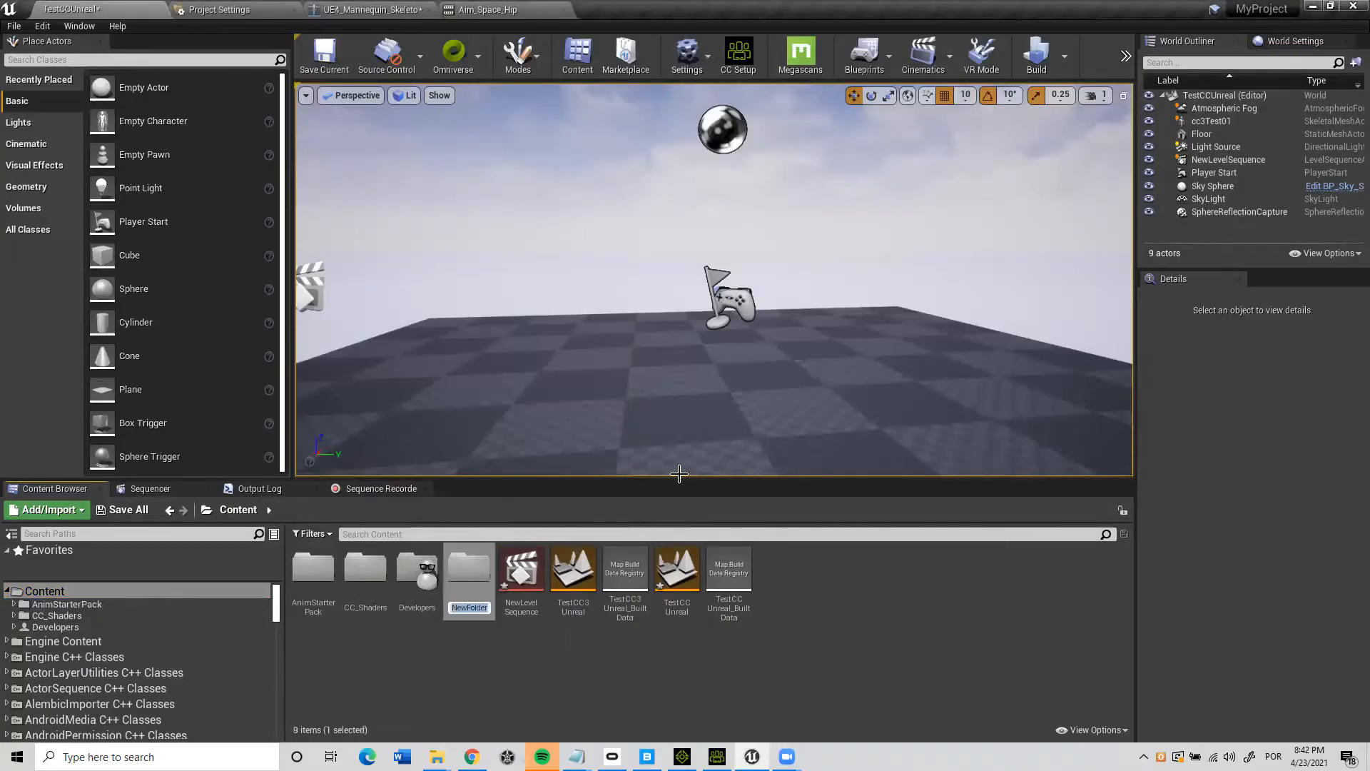
pyautogui.write('Cg')
pyautogui.press('BackSpace')
pyautogui.press('BackSpace')
pyautogui.write('M')
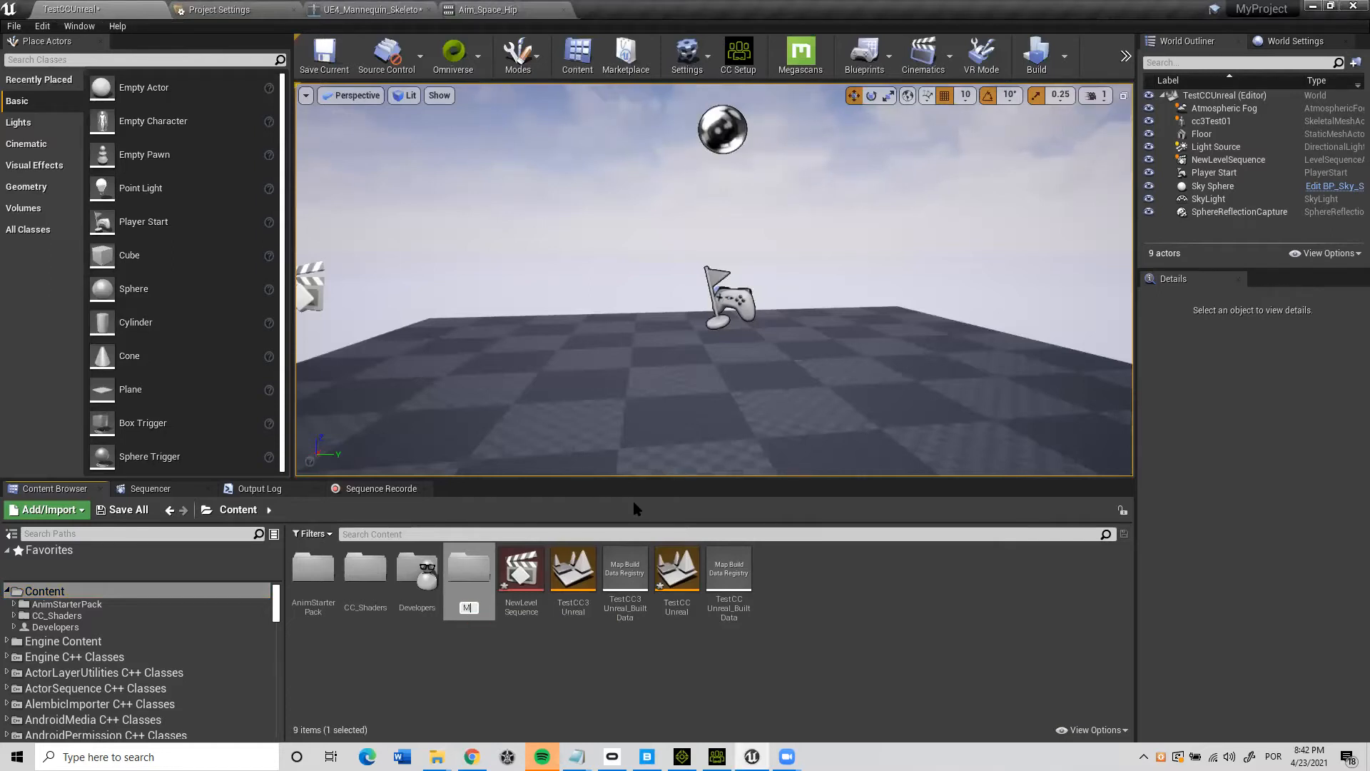
pyautogui.write('yCharacter')
pyautogui.press('BackSpace')
pyautogui.write('r')
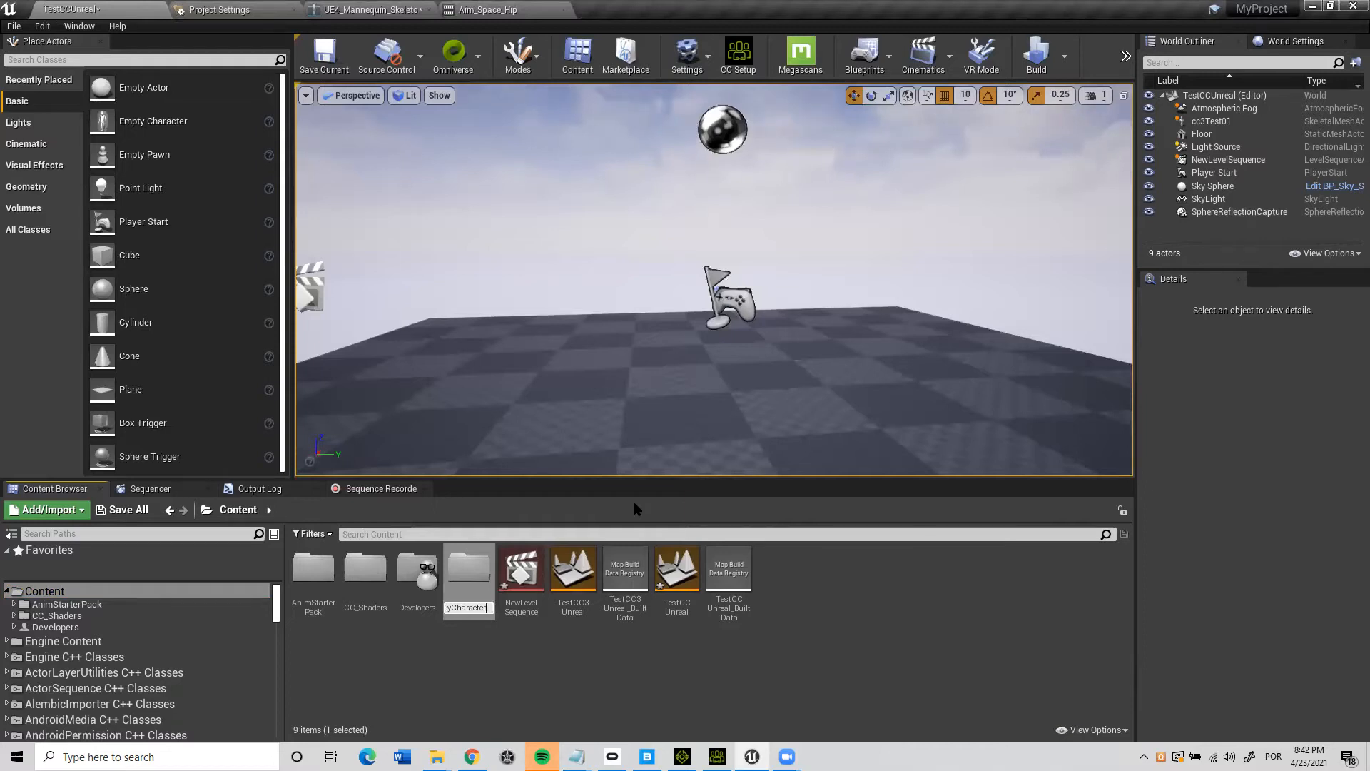
pyautogui.press('Return')
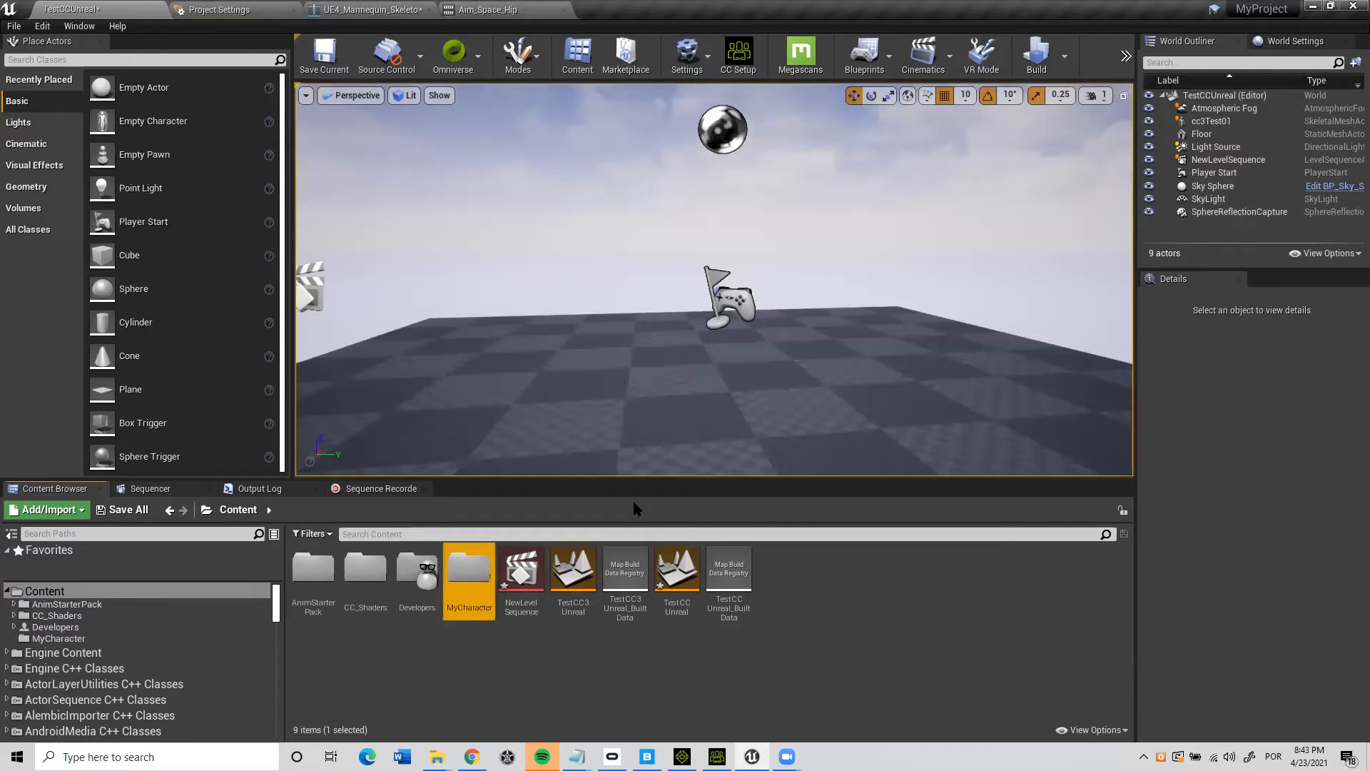
pyautogui.doubleClick(488, 549)
# Bring all exported cc3Test01 files from the TestTutorialCC3Unreal folder in File Explorer into the MyCharacter folder.
pyautogui.hotkey('alt', 'Tab')
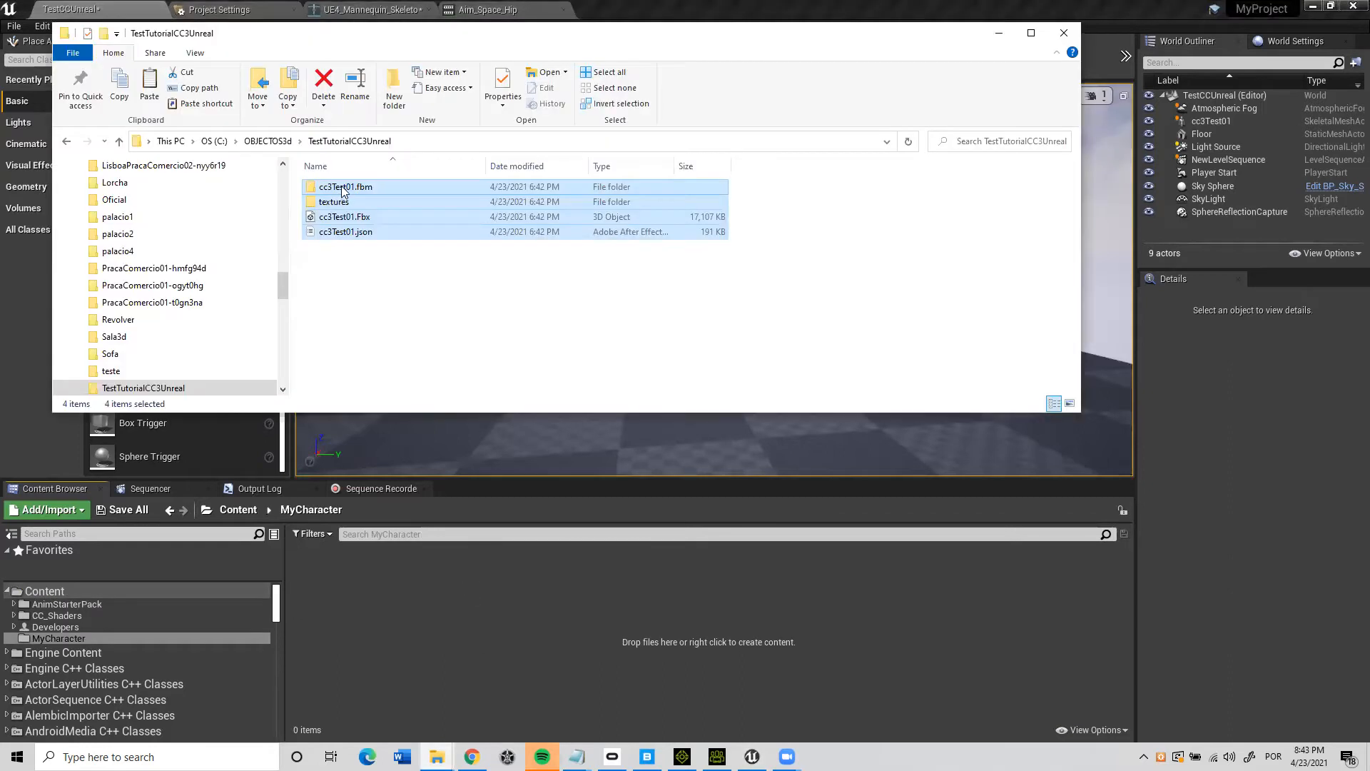
pyautogui.moveTo(456, 608); pyautogui.dragTo(458, 619)
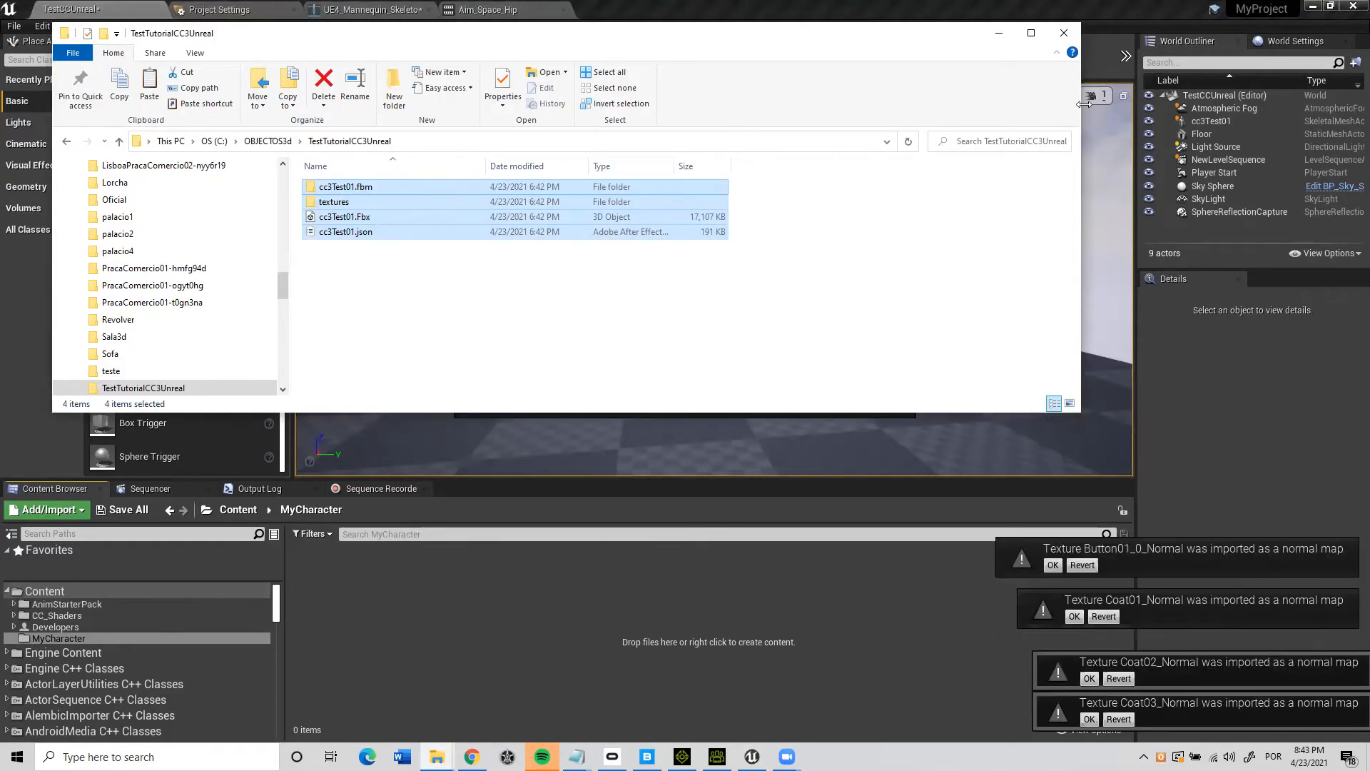
pyautogui.click(1000, 34)
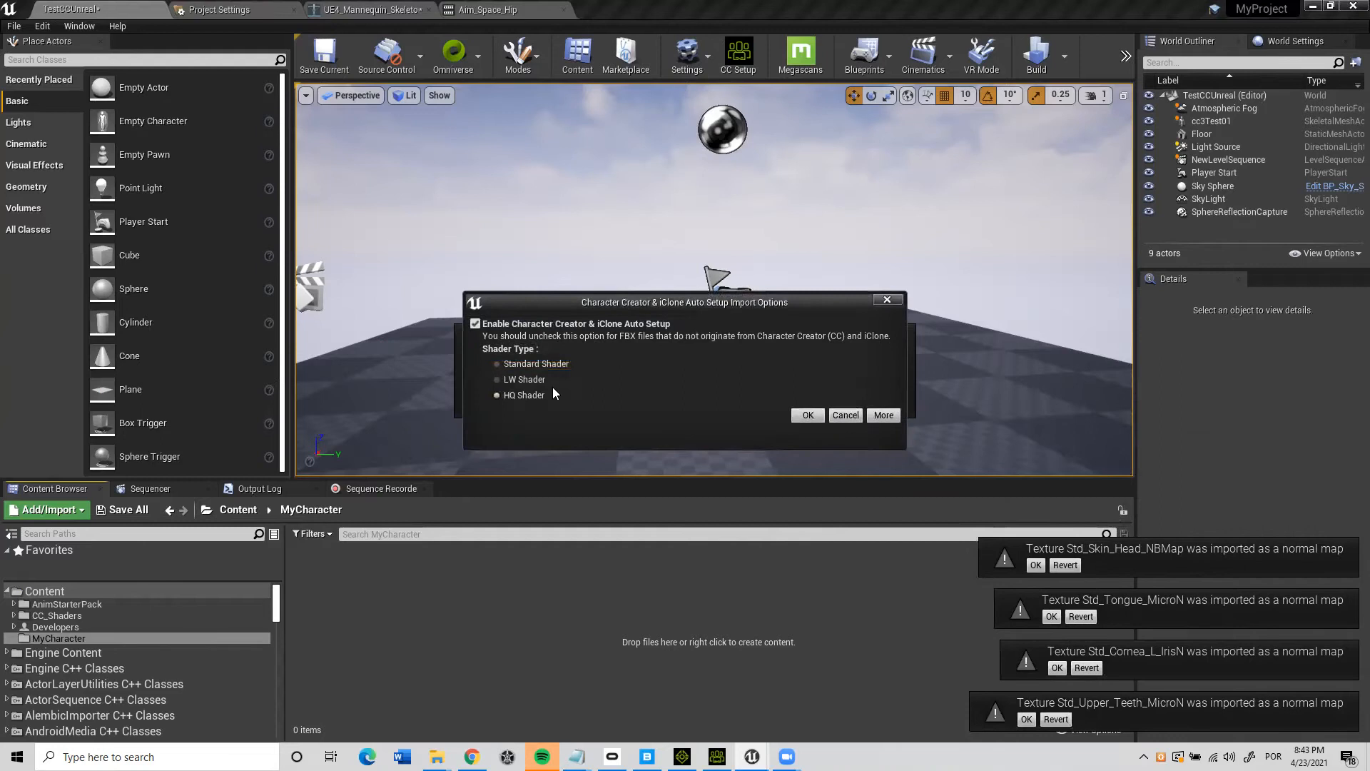
# Accept Auto Setup with the HQ Shader and import everything as a skeletal mesh with Create New Materials.
pyautogui.click(808, 414)
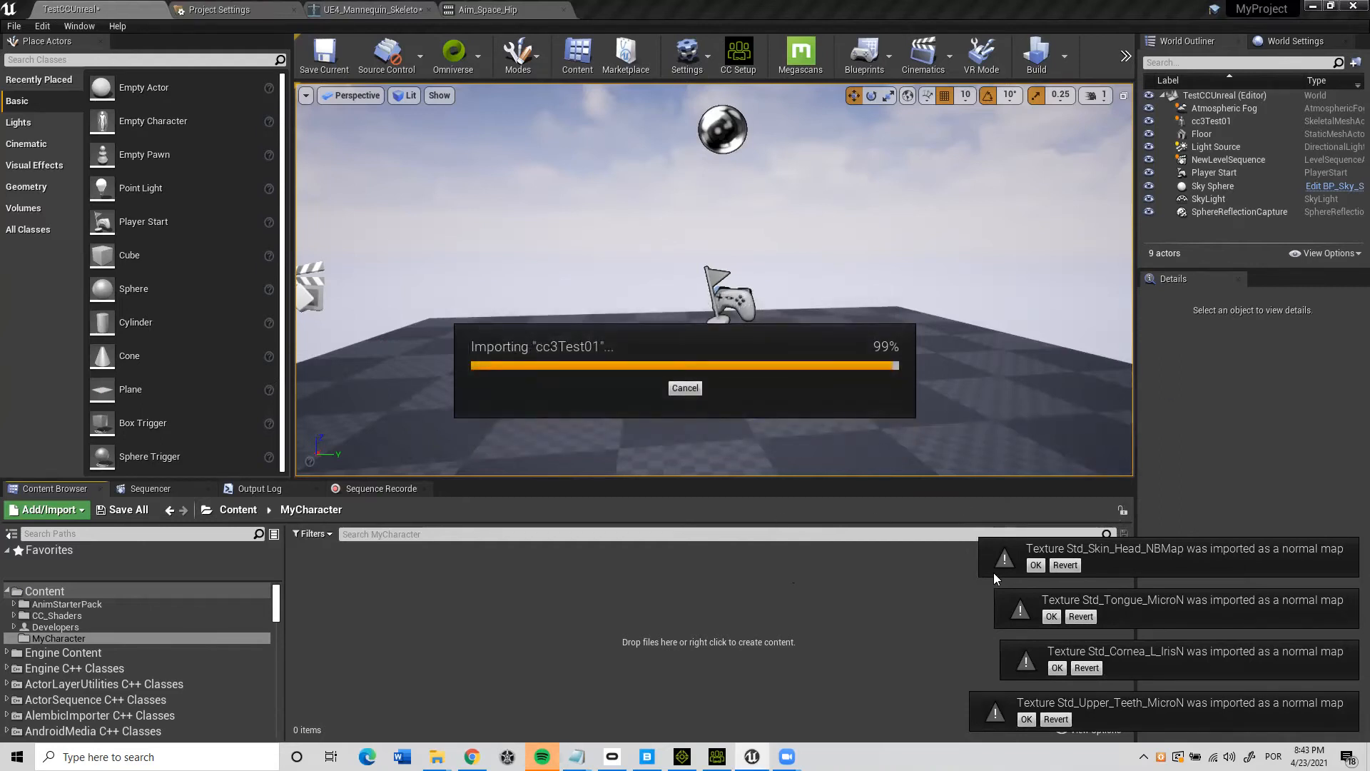
pyautogui.click(1037, 566)
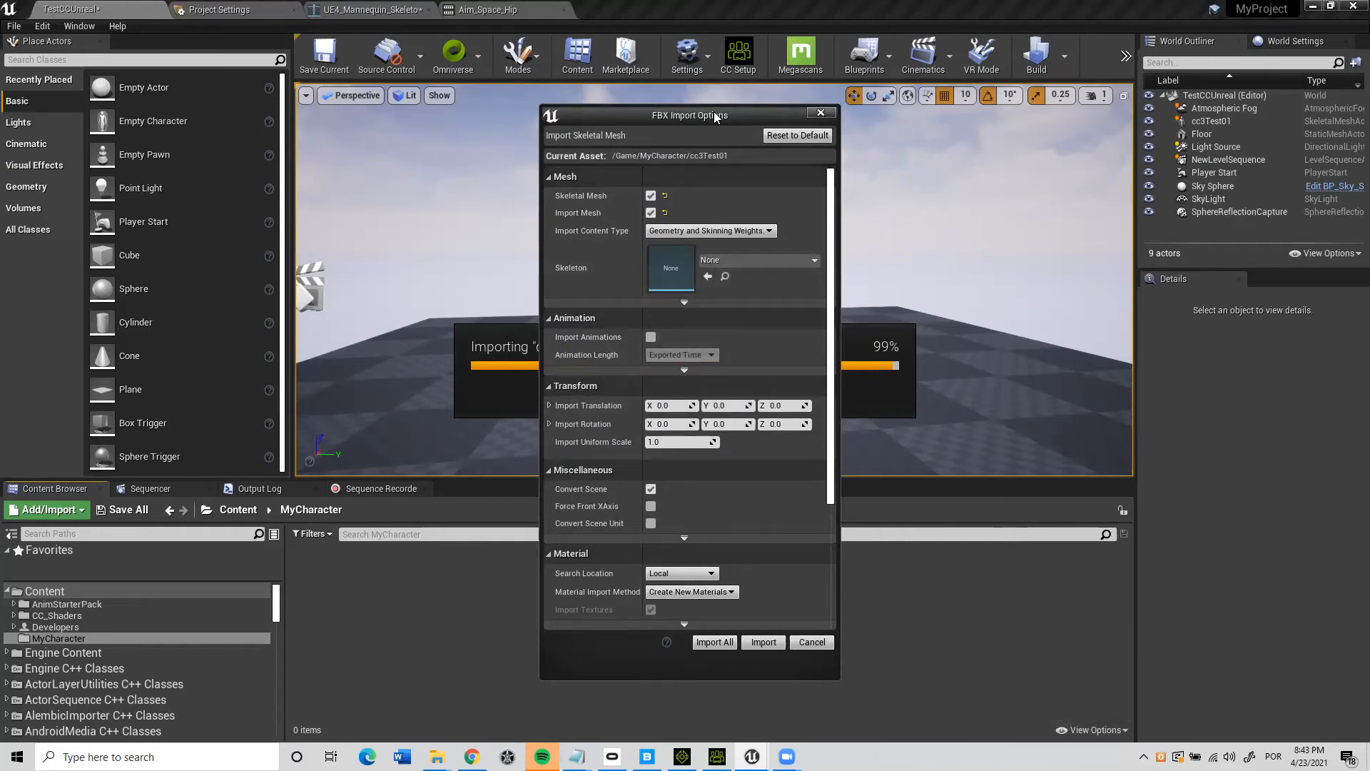
pyautogui.moveTo(714, 114); pyautogui.dragTo(703, 112)
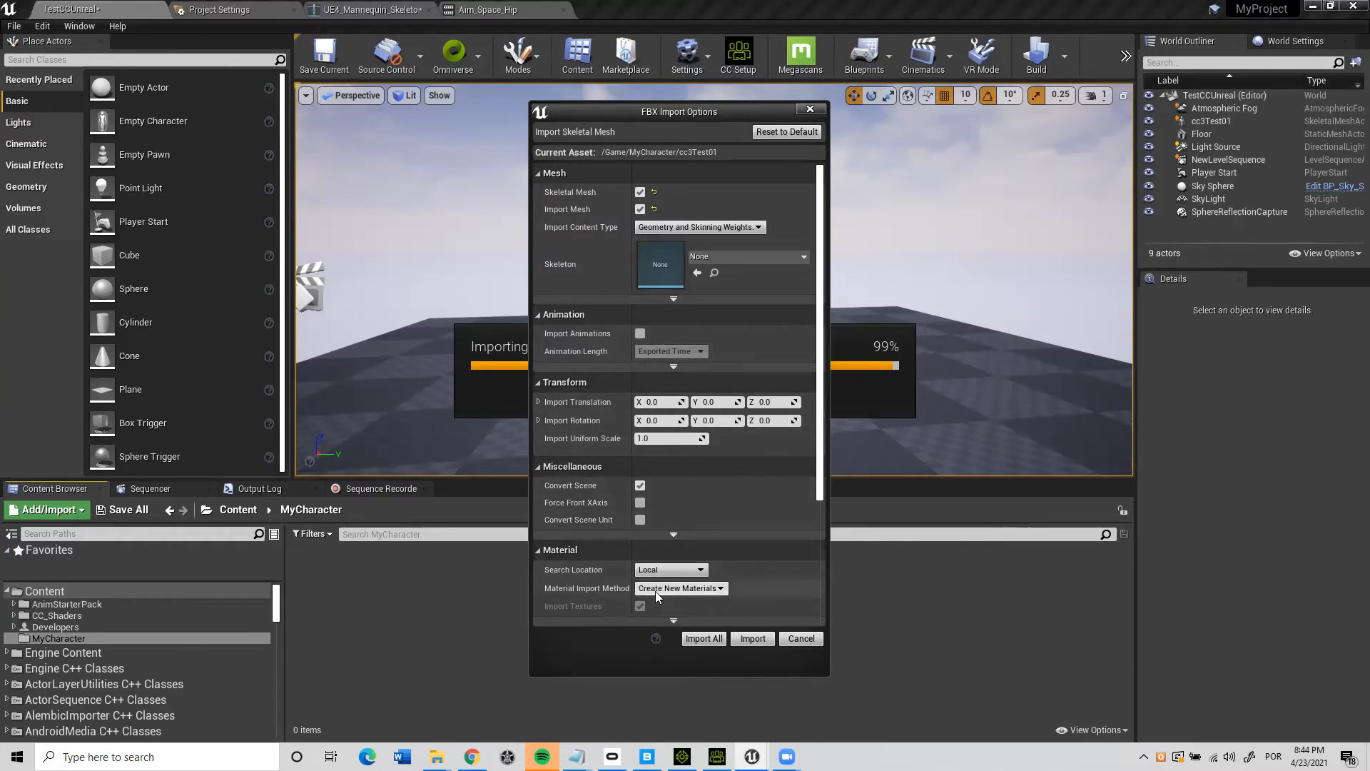
pyautogui.click(703, 638)
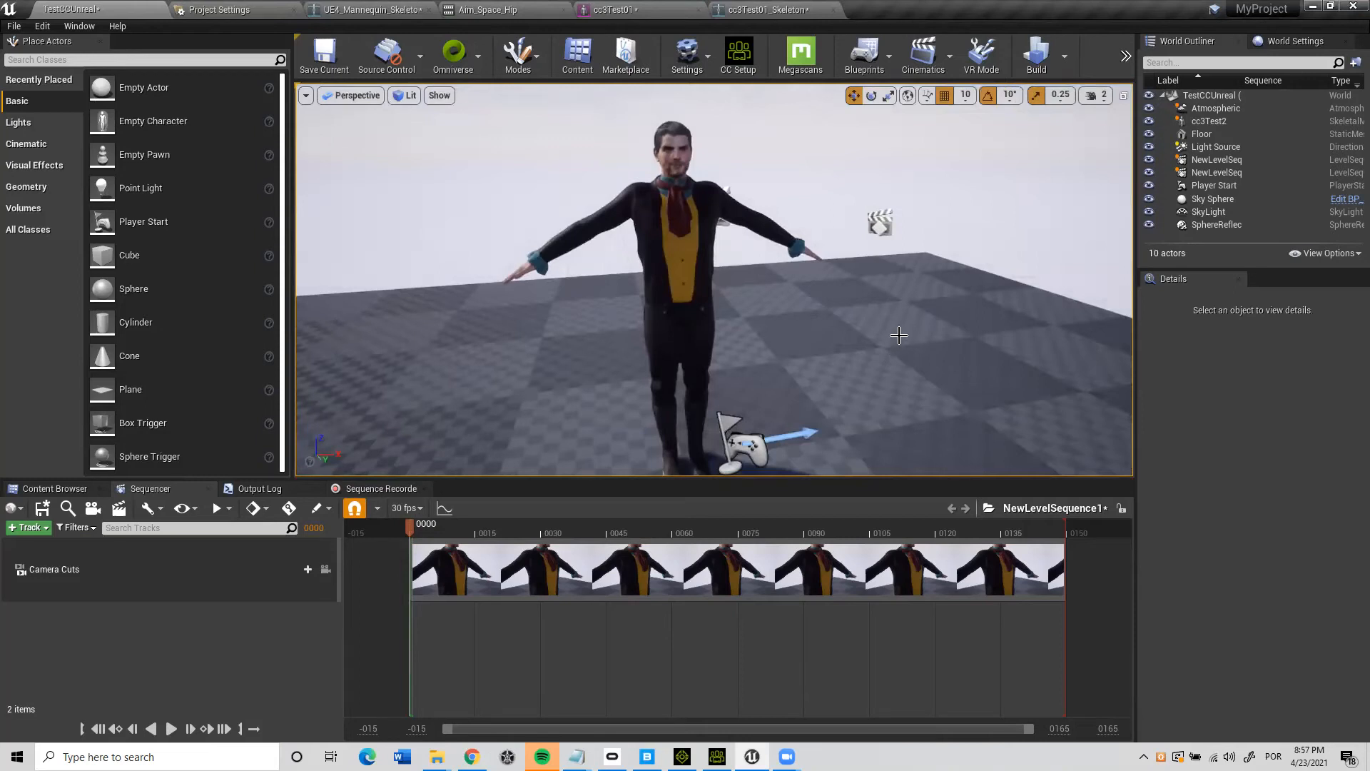
# Examine the imported character in the level viewport, from the full body to a close-up of the face.
pyautogui.scroll(2, 898, 335)
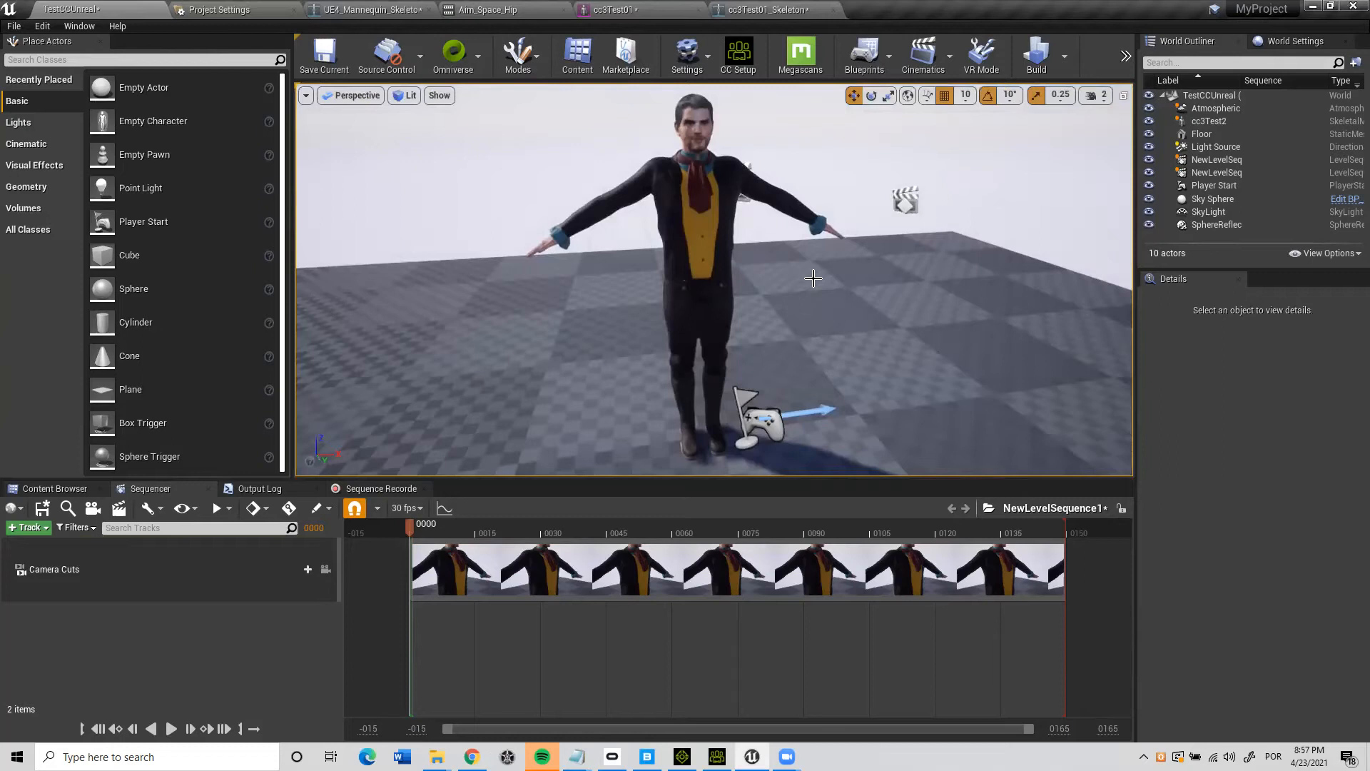
pyautogui.moveTo(821, 262); pyautogui.dragTo(811, 239, button='right')
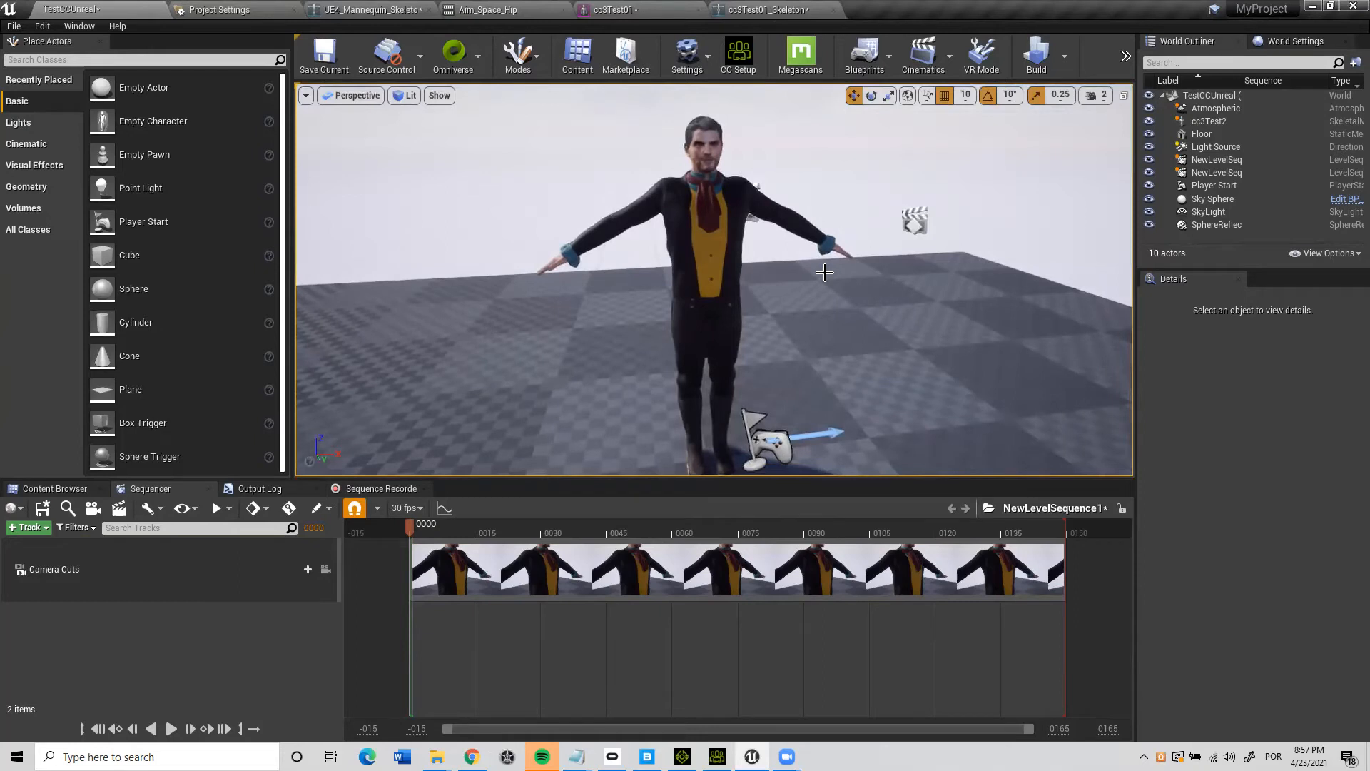
pyautogui.moveTo(812, 238); pyautogui.dragTo(802, 186, button='right')
pyautogui.press('w')
pyautogui.press('w')
pyautogui.press('w')
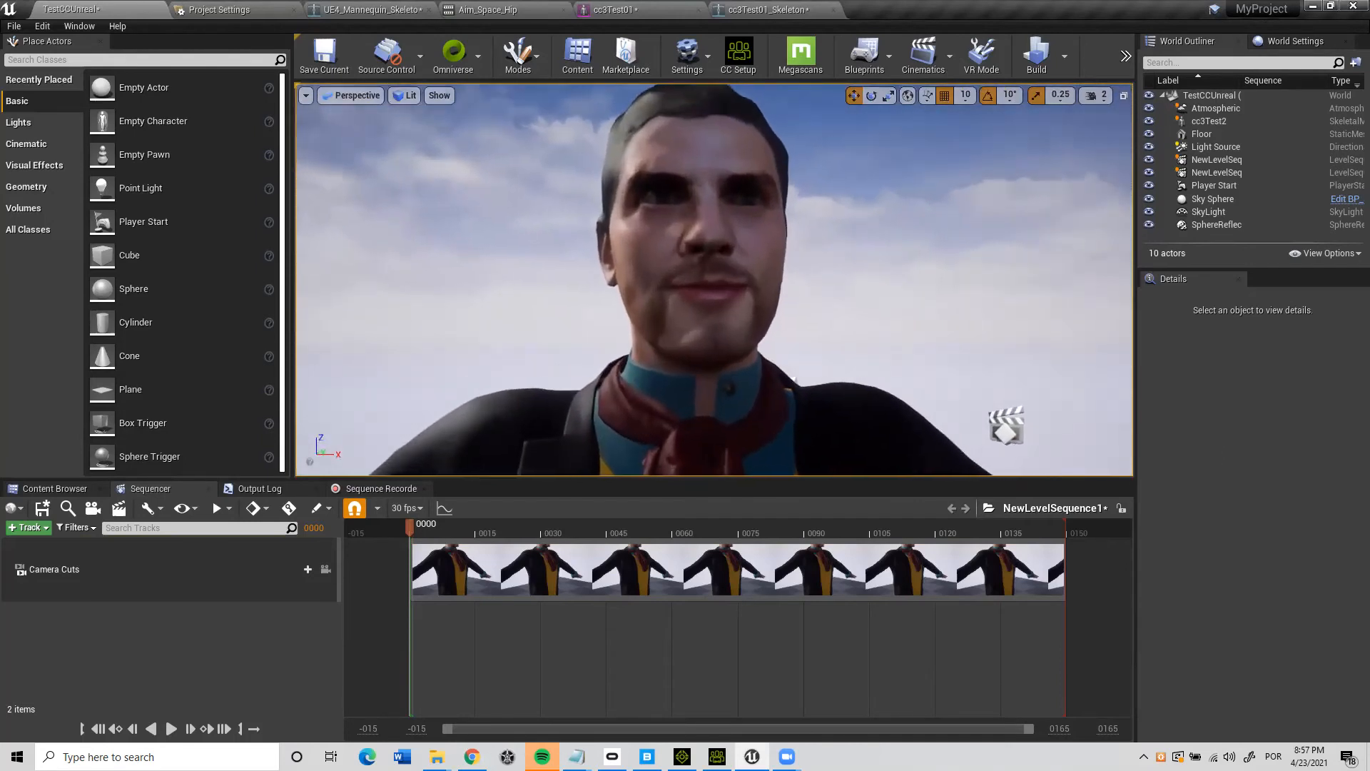
pyautogui.moveTo(824, 273); pyautogui.dragTo(707, 240, button='right')
pyautogui.press('w')
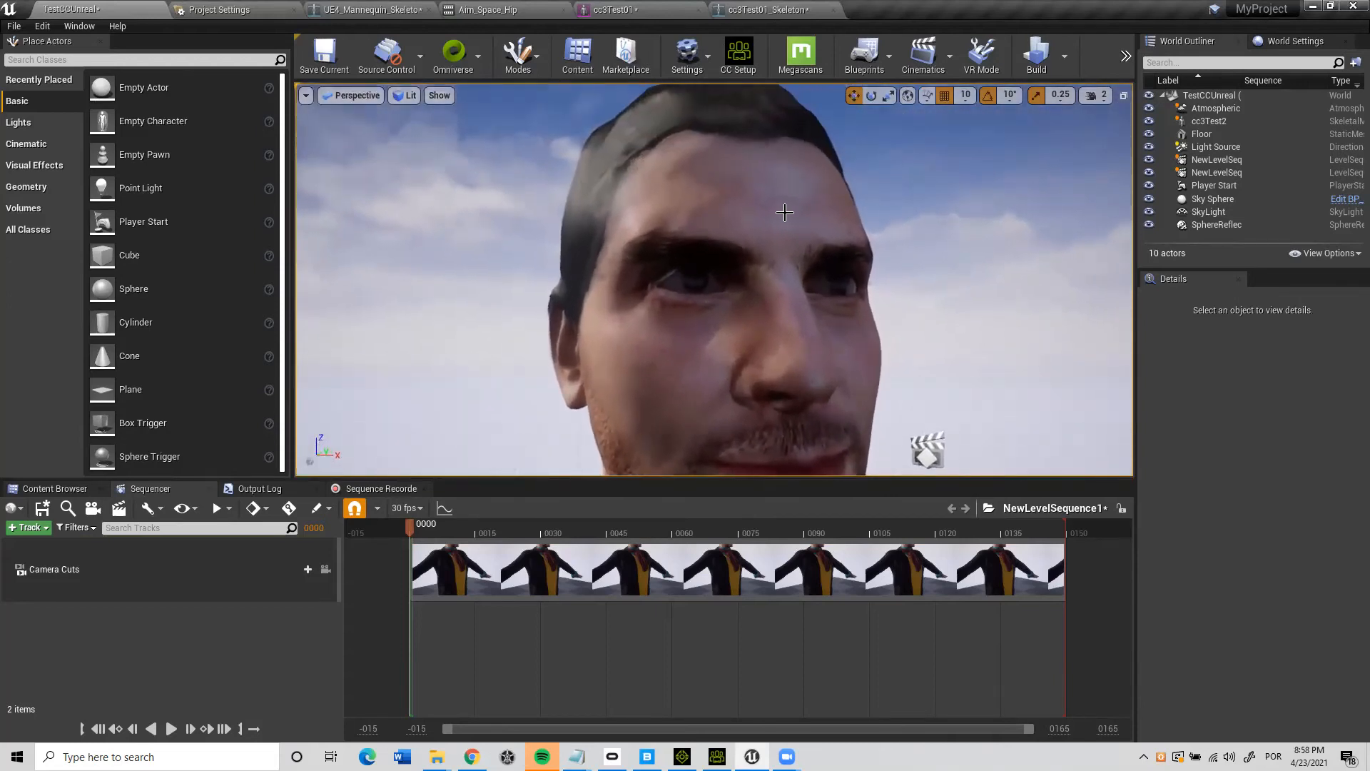
pyautogui.moveTo(702, 179); pyautogui.dragTo(706, 200, button='right')
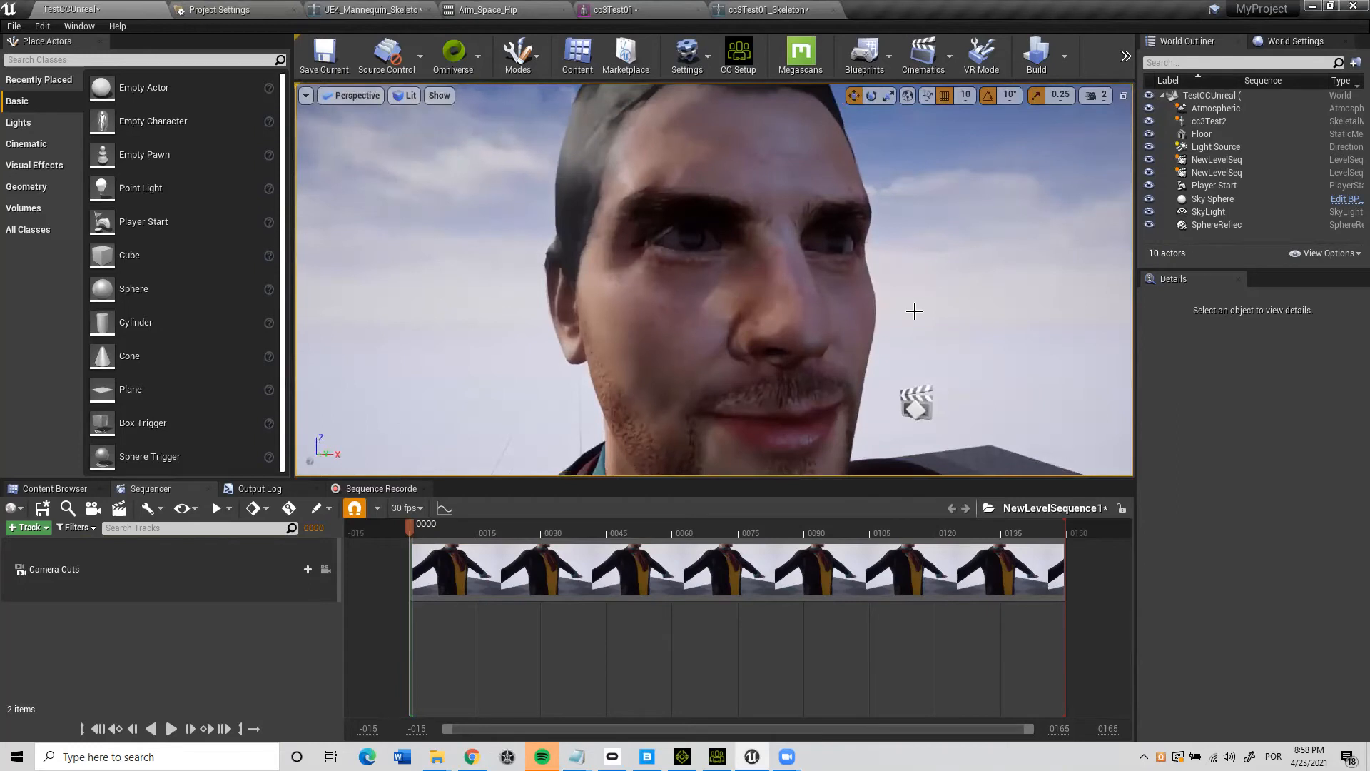
pyautogui.scroll(-5, 915, 311)
pyautogui.moveTo(915, 311); pyautogui.dragTo(920, 350, button='right')
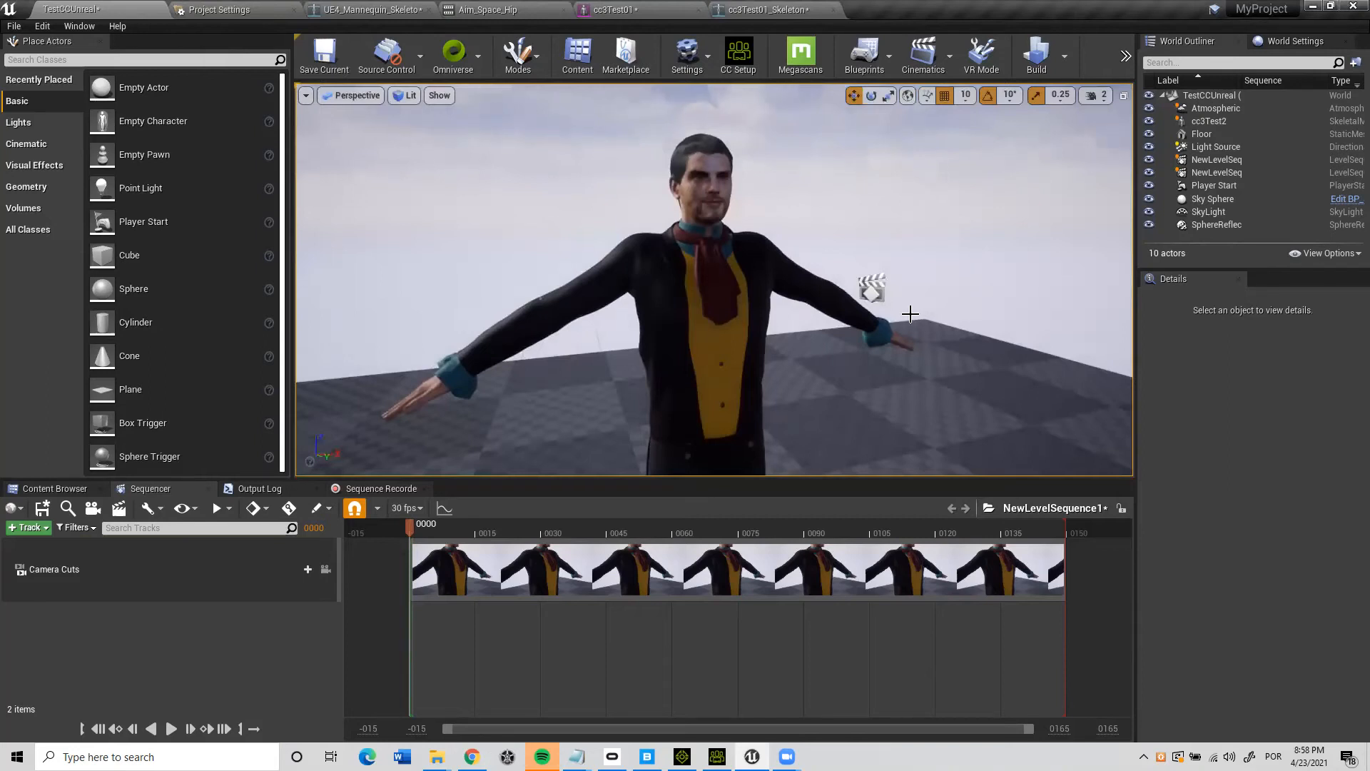
pyautogui.moveTo(714, 280); pyautogui.dragTo(736, 290, button='right')
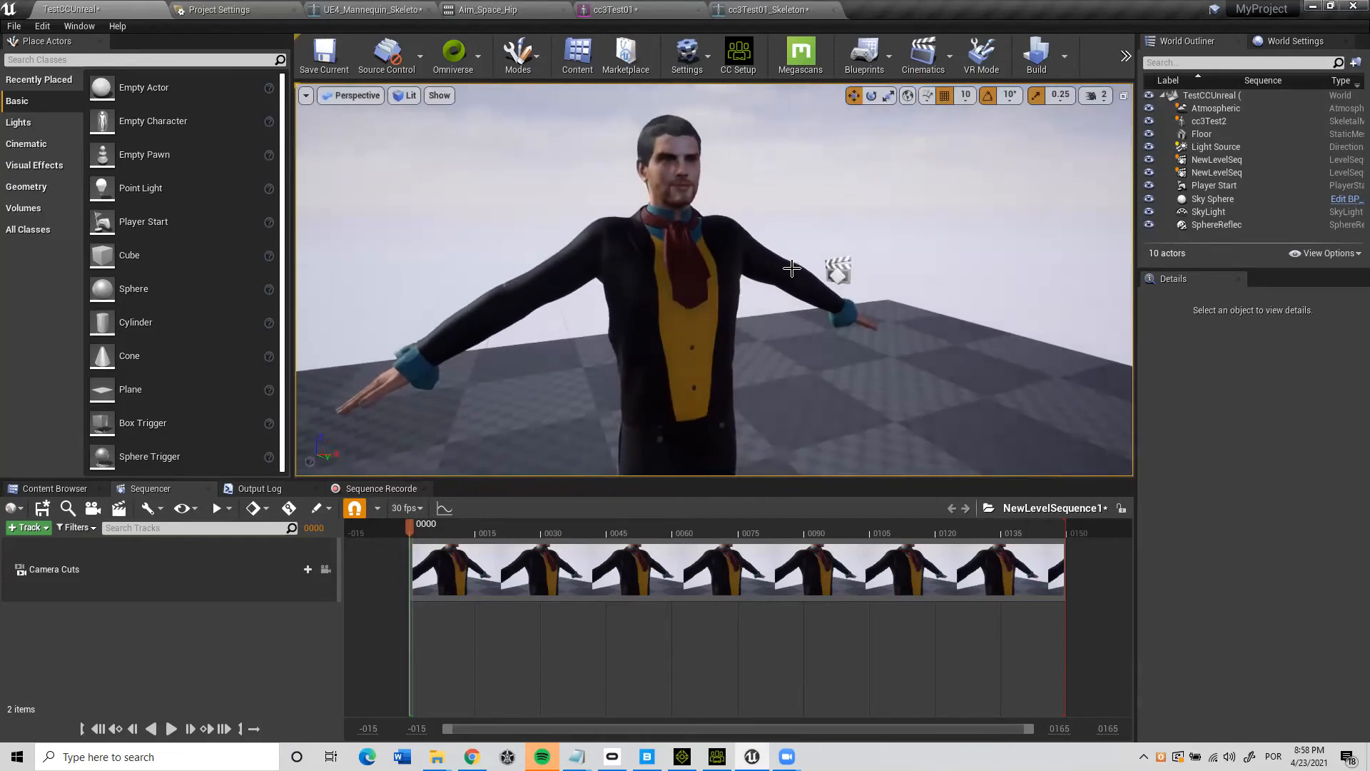
# Select the cc3Test2 character in the level and review the material elements assigned to it.
pyautogui.click(717, 232)
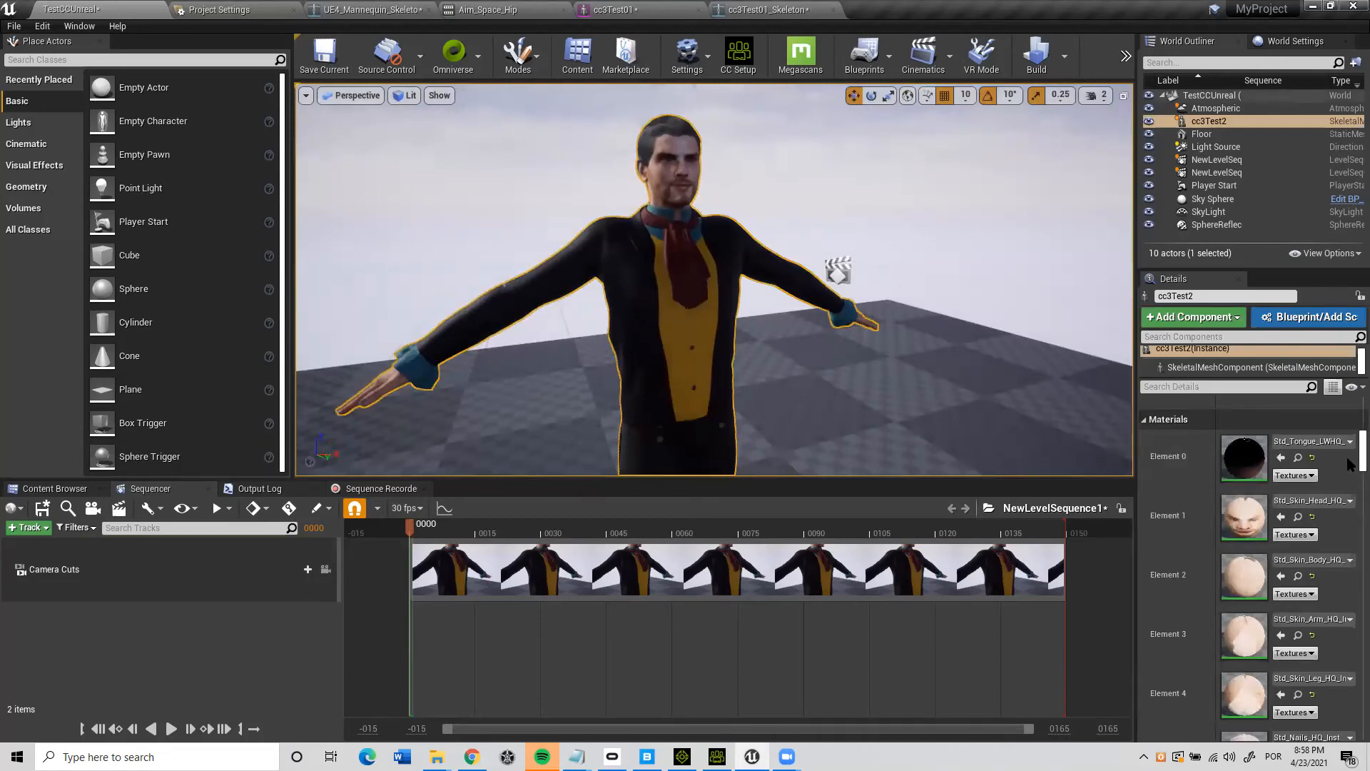
pyautogui.scroll(-10, 1348, 464)
pyautogui.scroll(-8, 1348, 500)
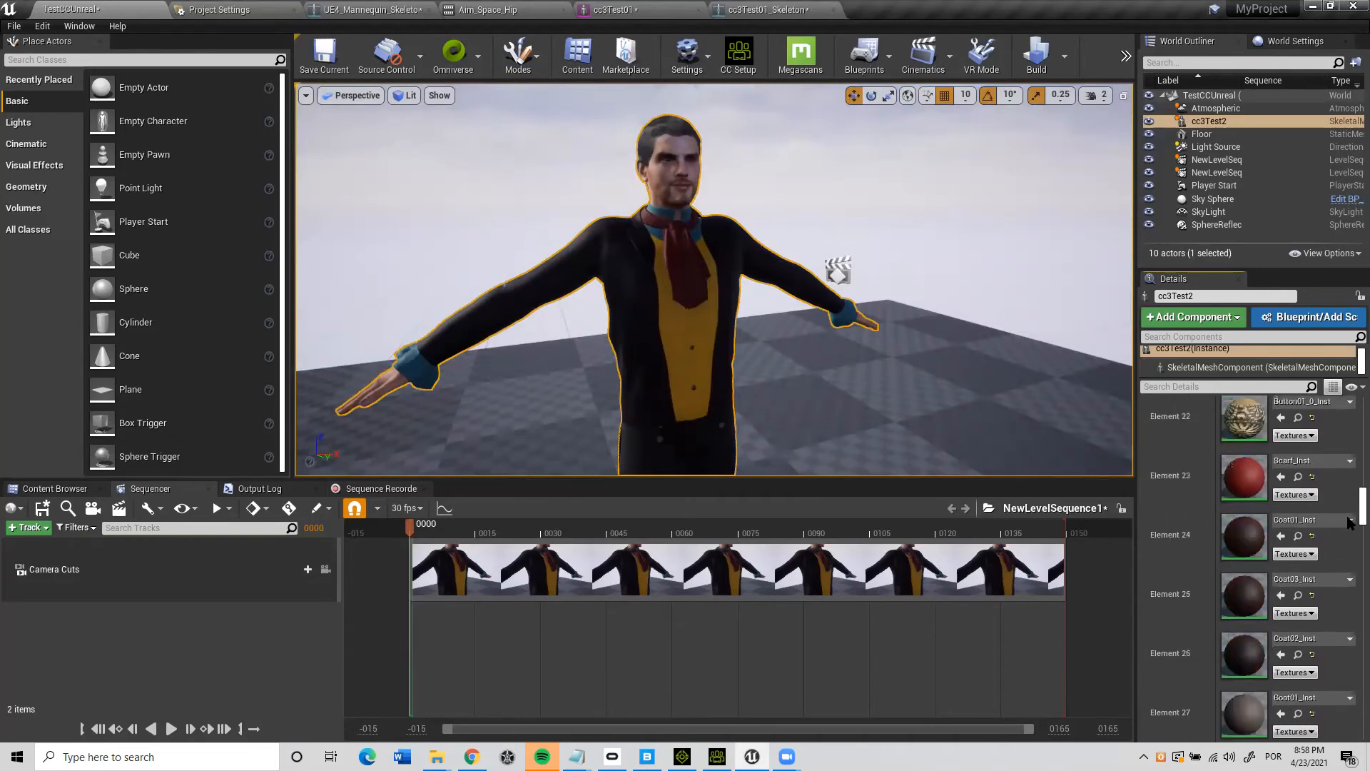
pyautogui.scroll(18, 1348, 514)
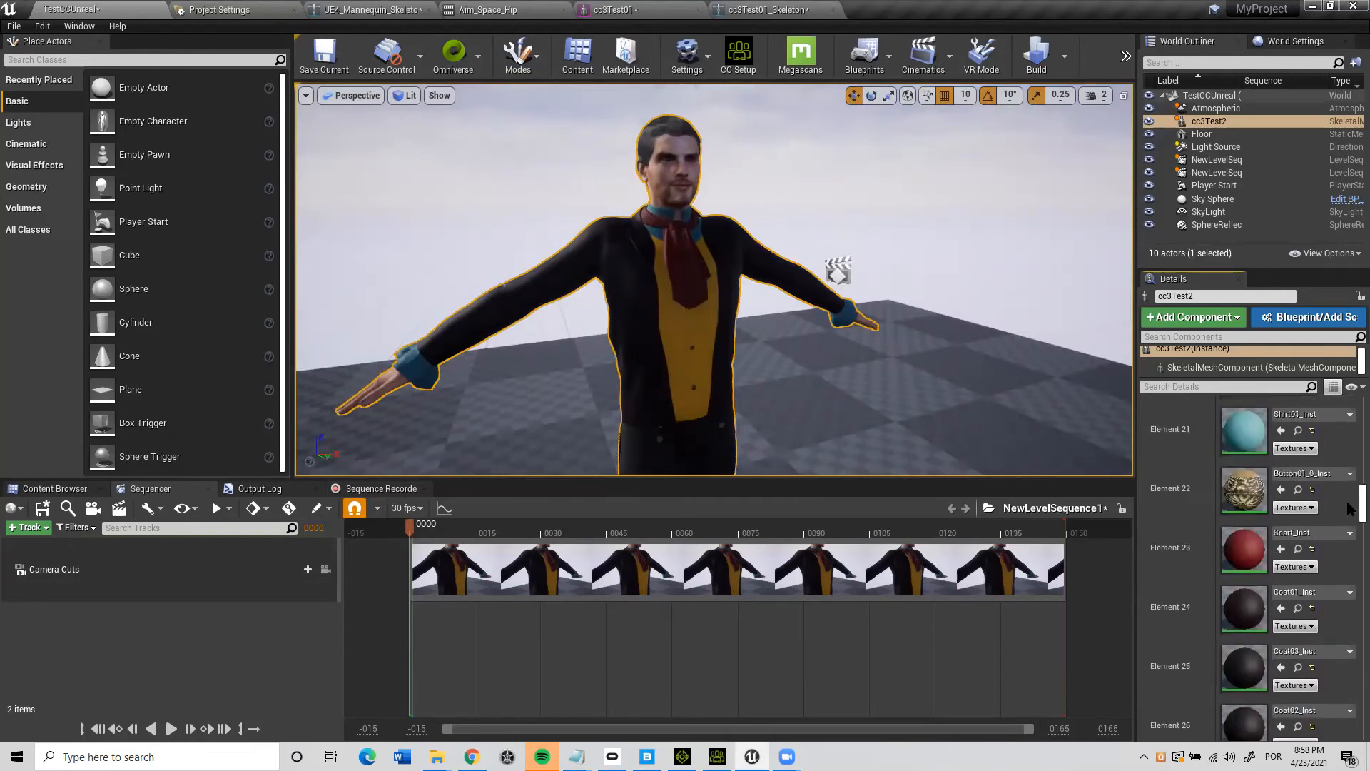
pyautogui.scroll(5, 1348, 464)
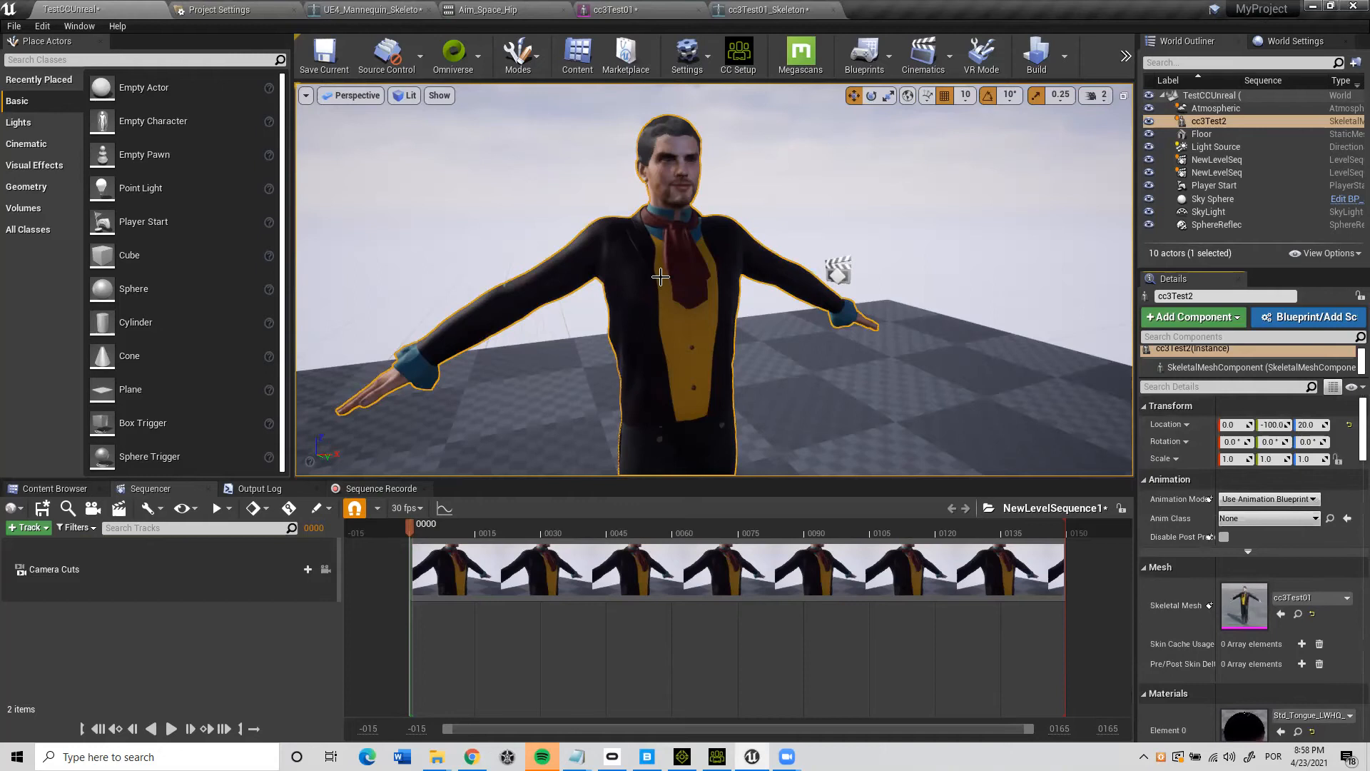
# Open the Std_Skin_Head_HQ_Inst material from Element 1 and lower its BaseColorMap_Brightness to about -0.057.
pyautogui.scroll(-5, 1348, 463)
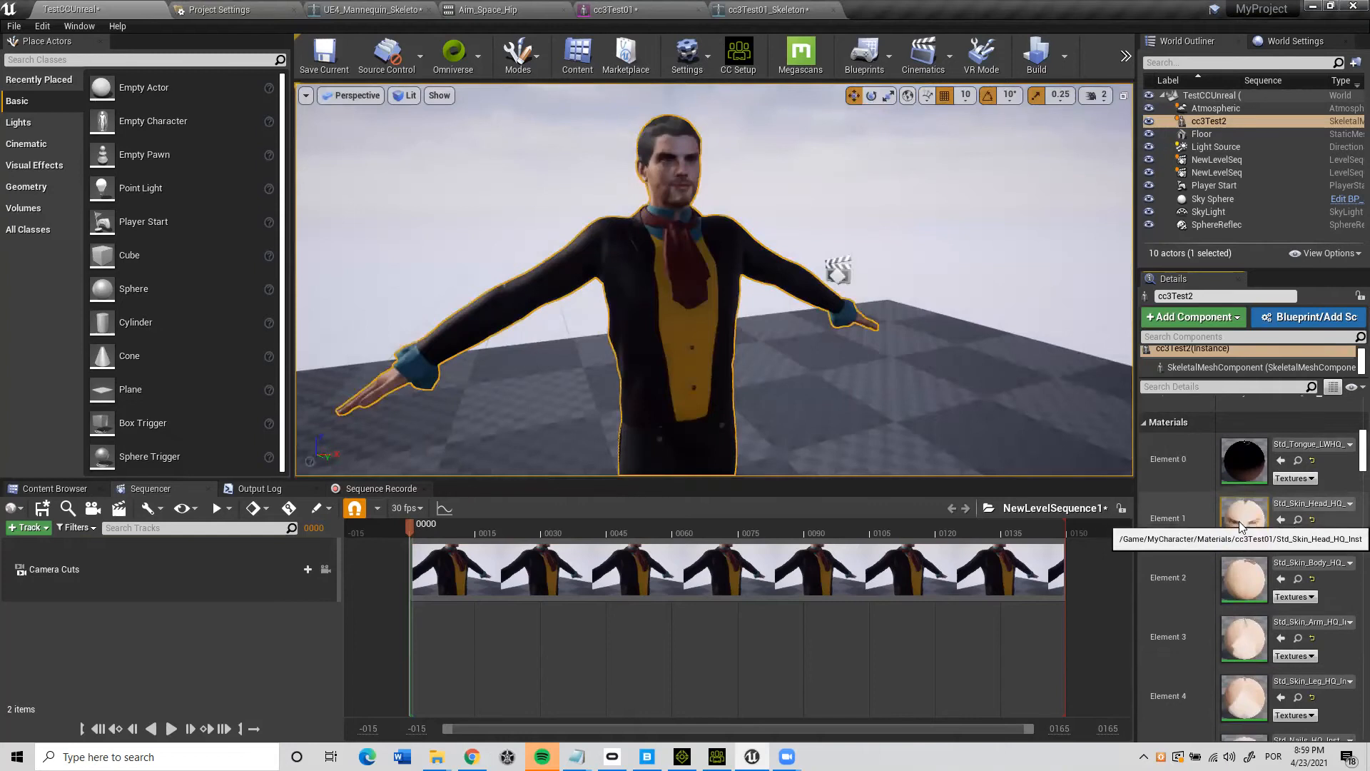
pyautogui.doubleClick(1249, 526)
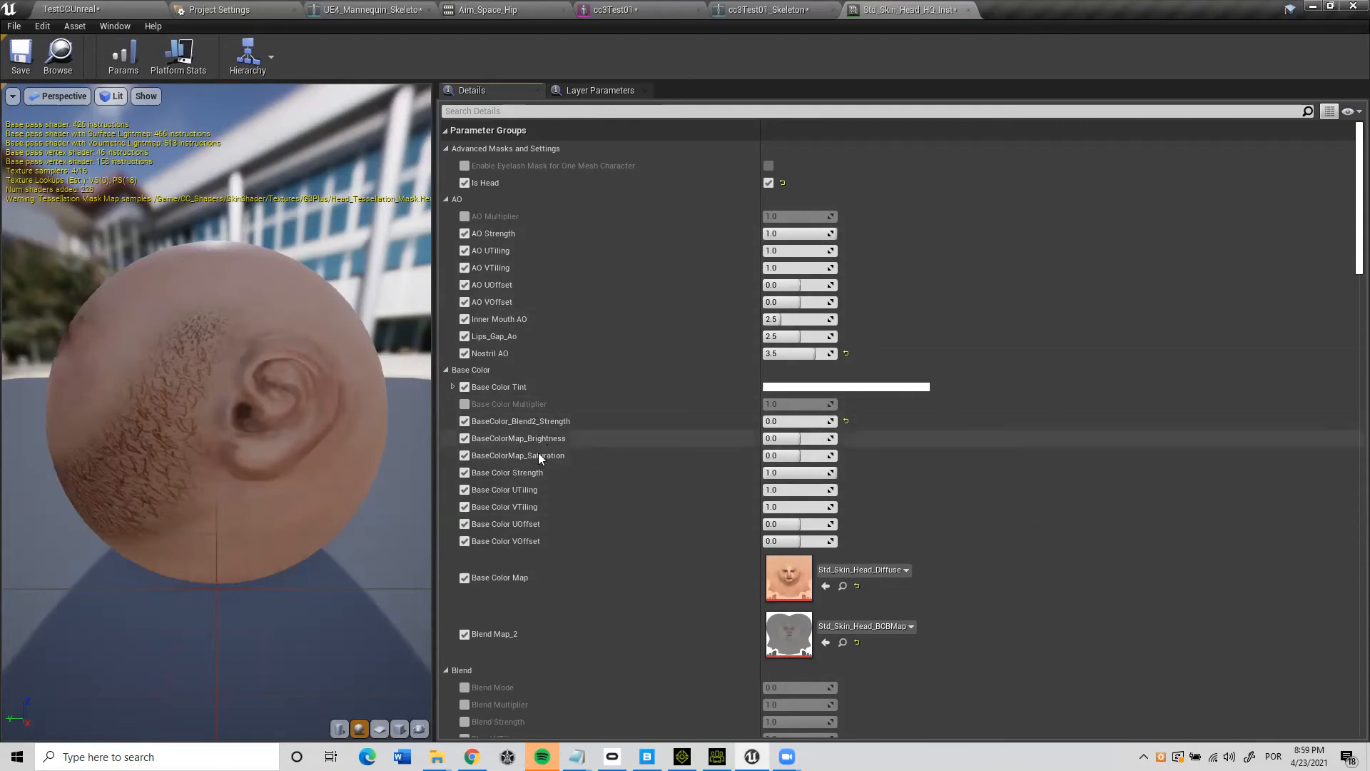
pyautogui.moveTo(792, 439); pyautogui.dragTo(778, 438)
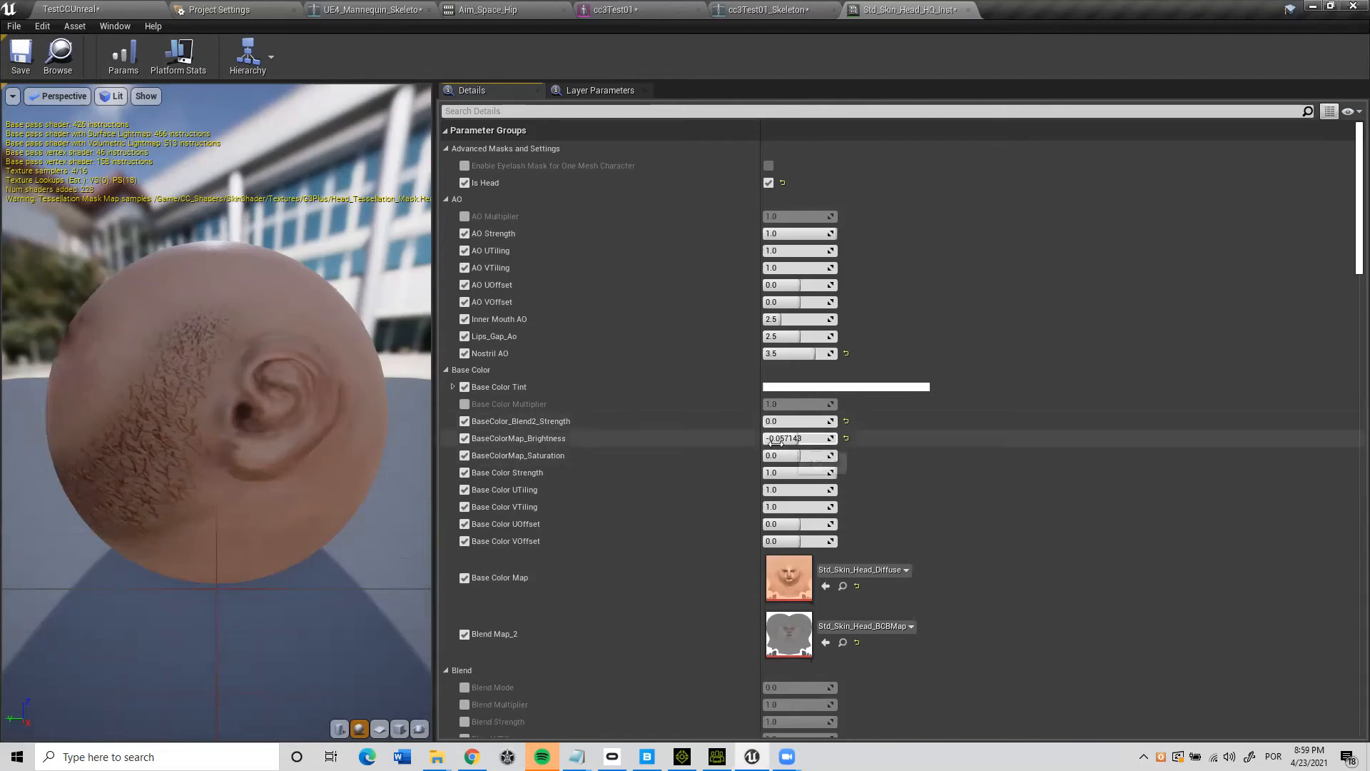
pyautogui.click(779, 422)
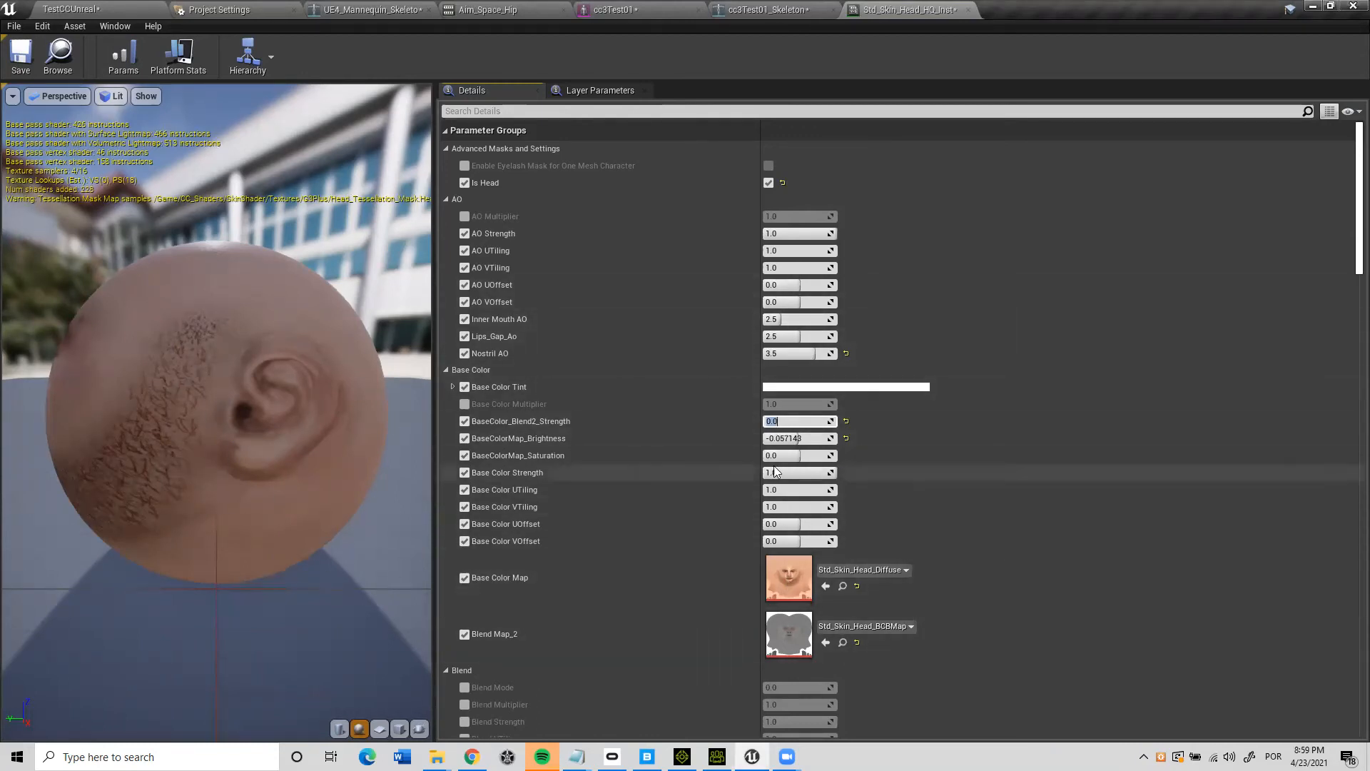
# Review the head material's remaining parameters and inspect its Std_Skin_Head_ORM texture, closing the texture editor when done.
pyautogui.scroll(-3, 969, 463)
pyautogui.scroll(-13, 970, 463)
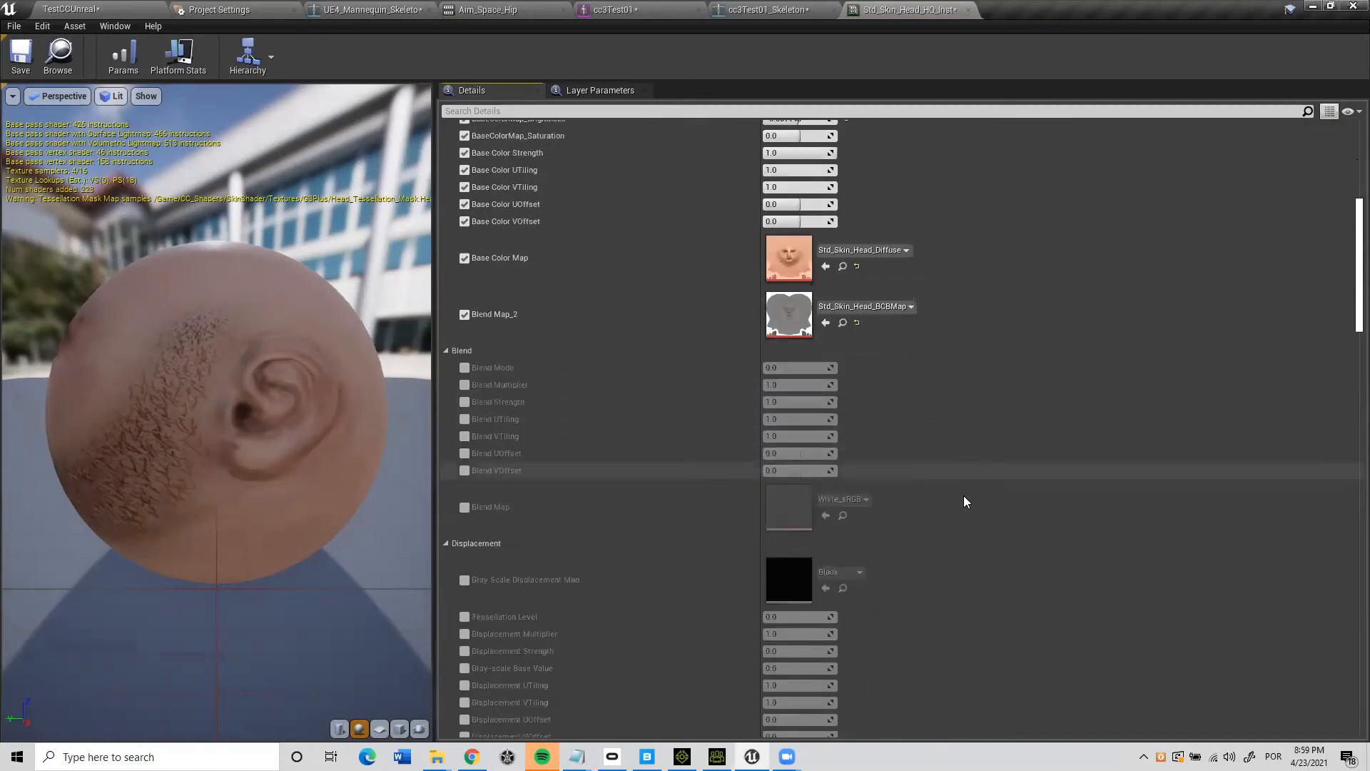
pyautogui.scroll(-11, 963, 498)
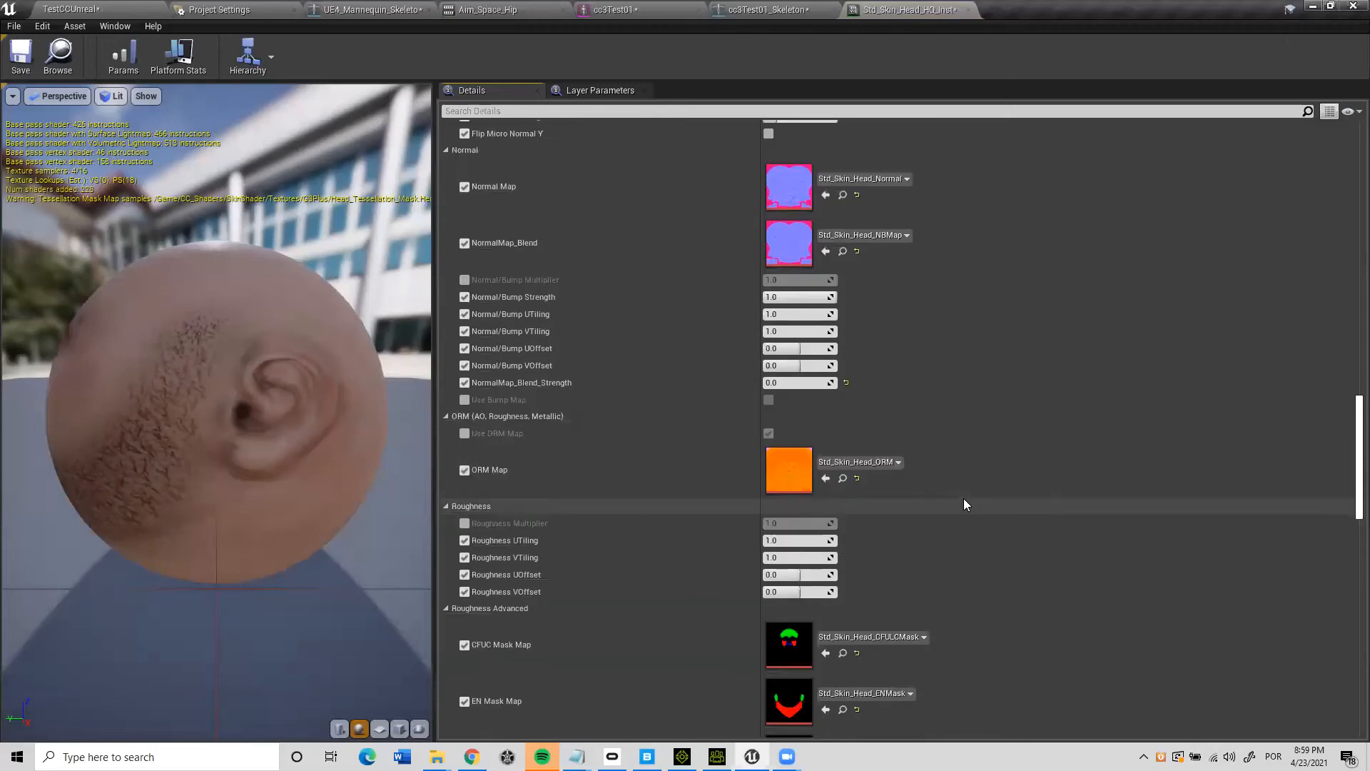
pyautogui.scroll(-2, 964, 498)
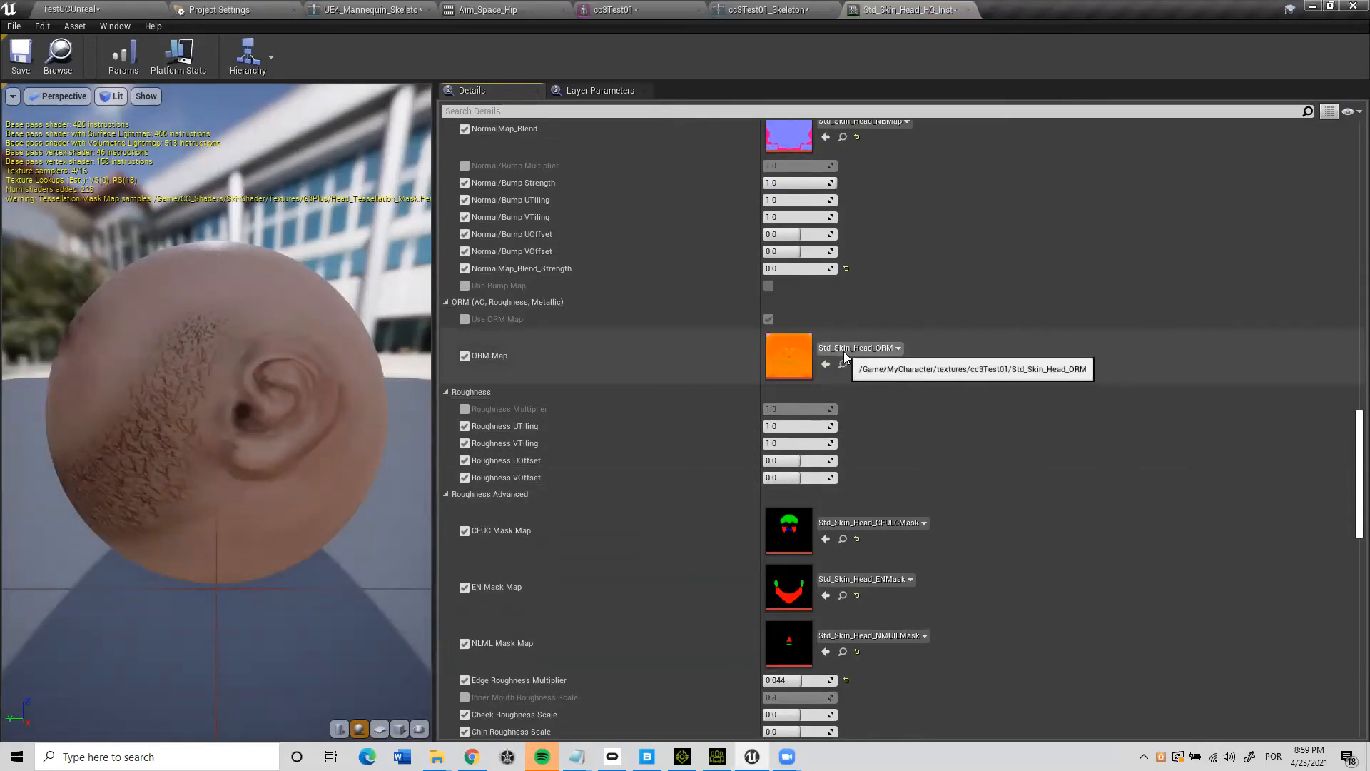
pyautogui.doubleClick(800, 358)
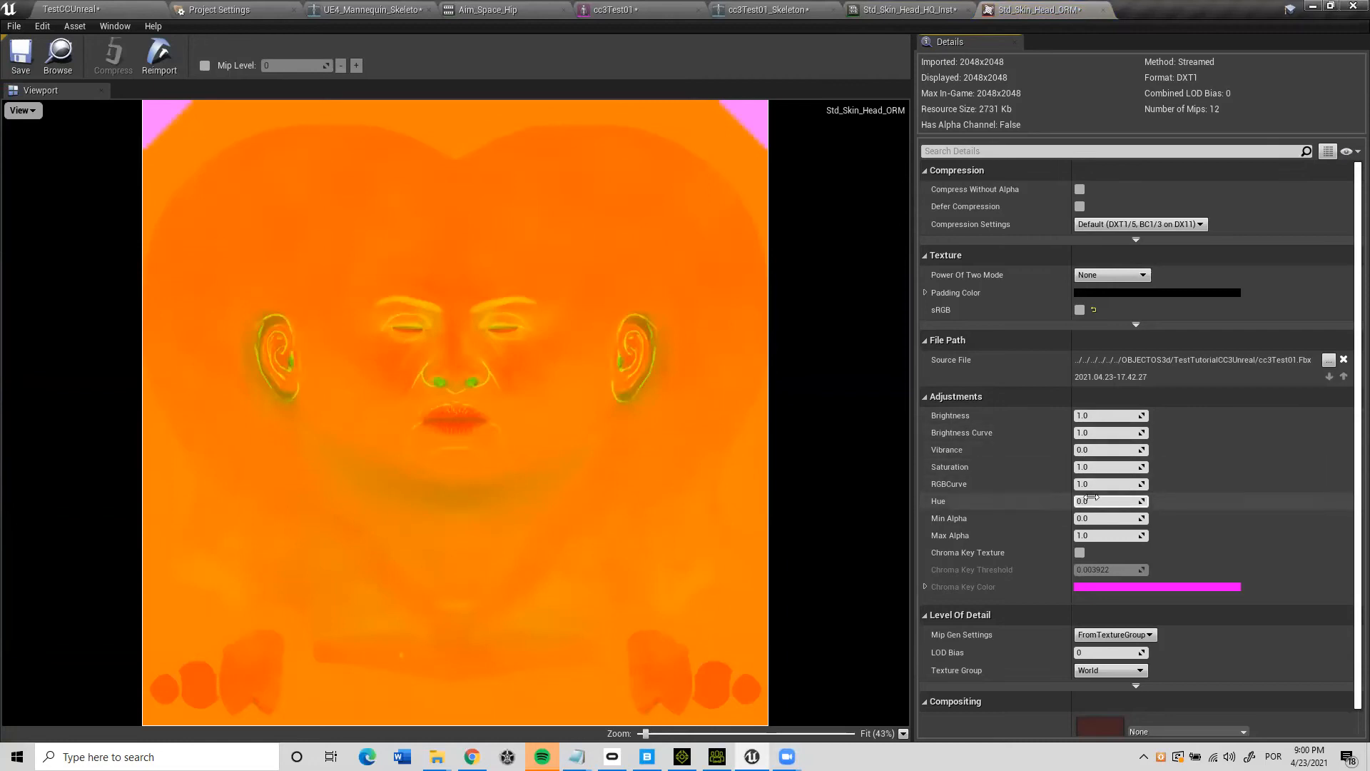
pyautogui.click(1102, 9)
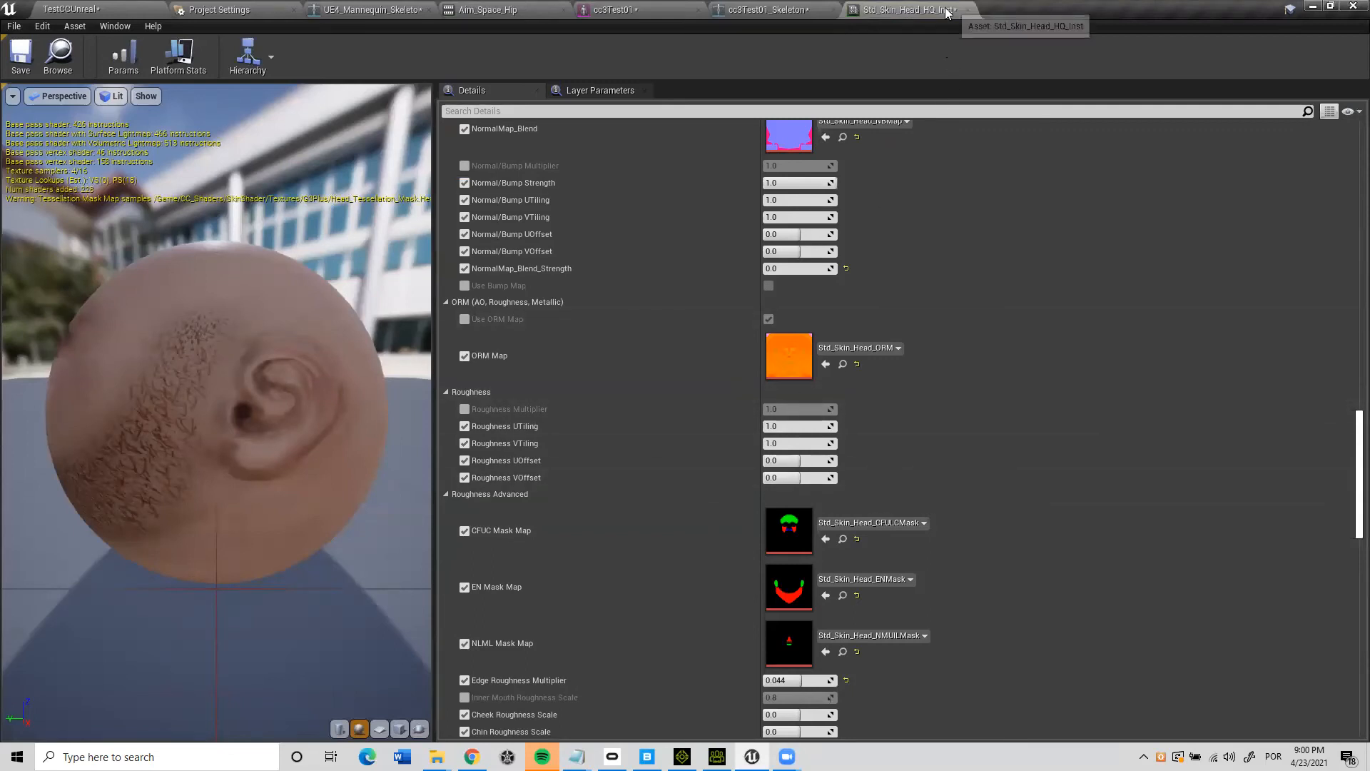
# Undock the head material editor into a floating window, place it beside the level viewport and make it taller.
pyautogui.moveTo(932, 10); pyautogui.dragTo(947, 143)
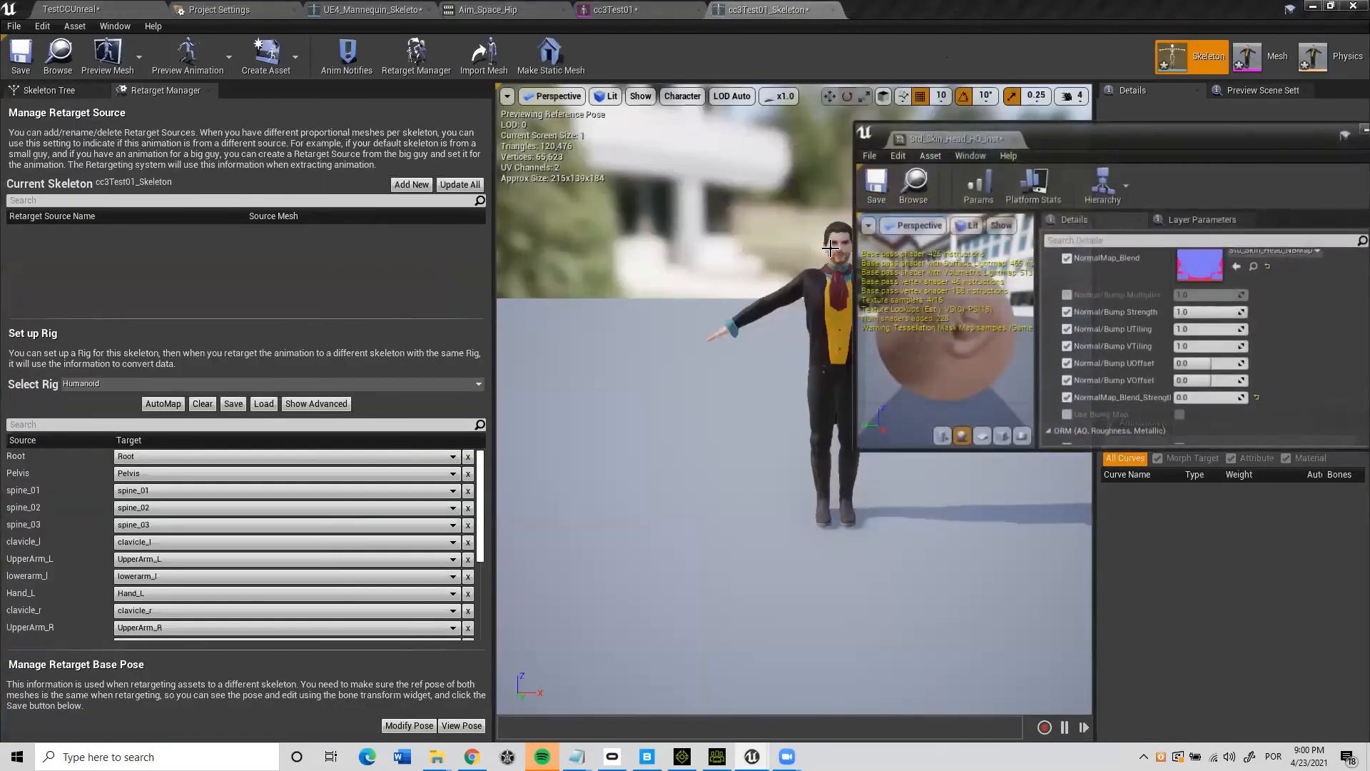
pyautogui.click(87, 13)
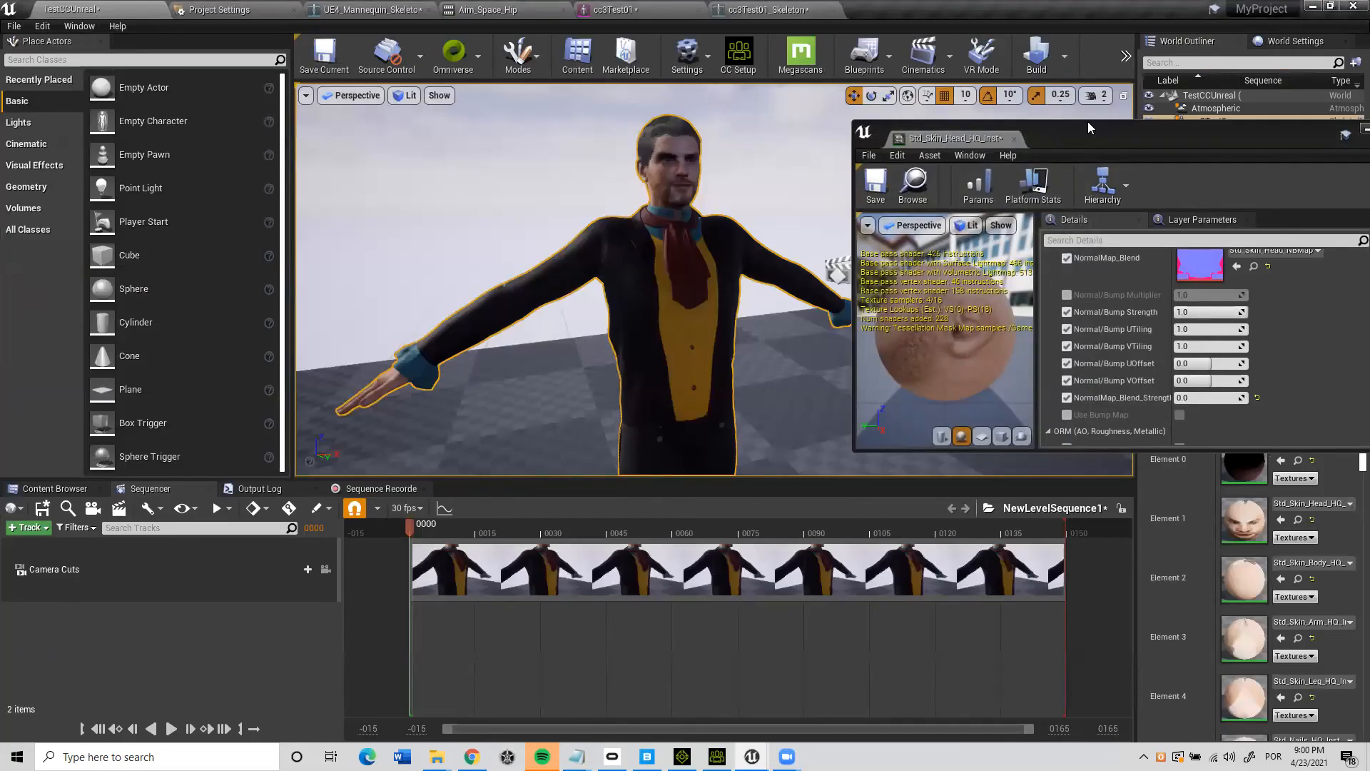
pyautogui.moveTo(1087, 121); pyautogui.dragTo(1087, 12)
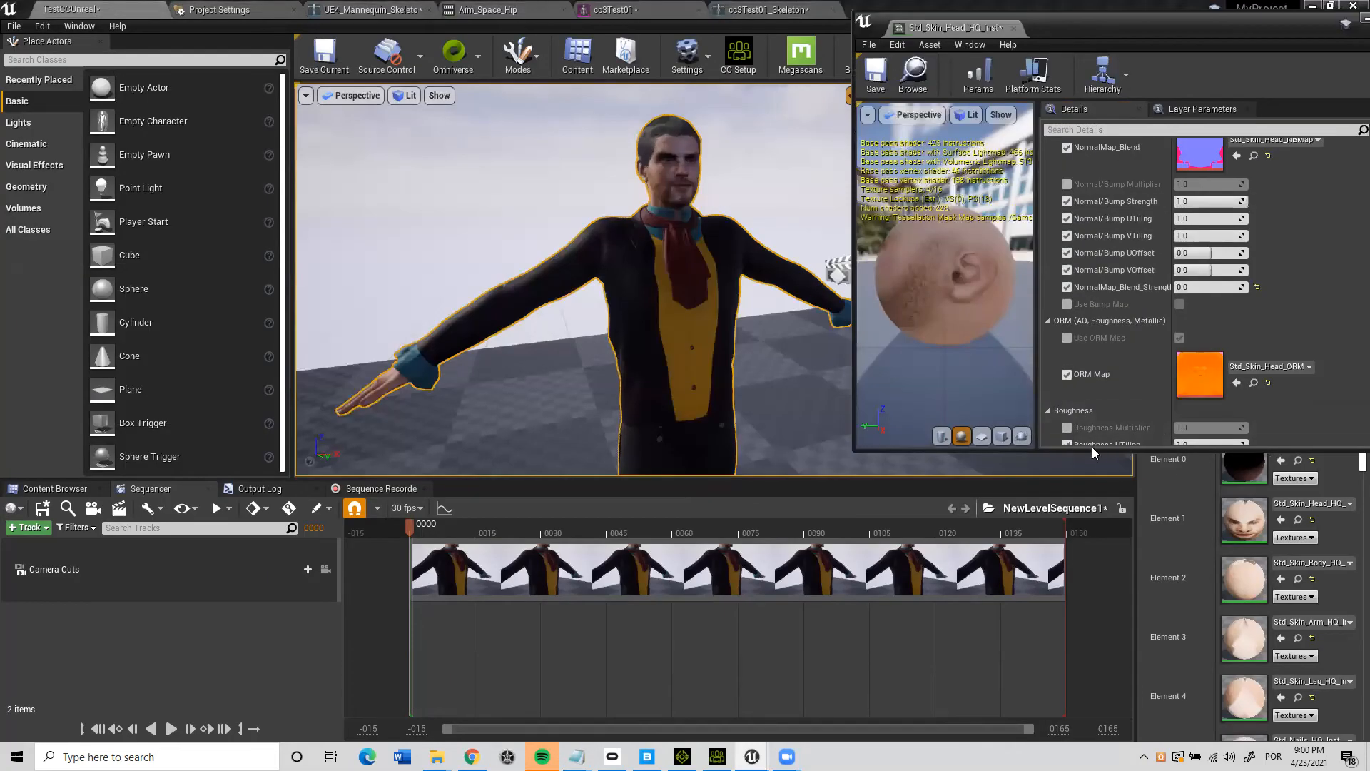
pyautogui.moveTo(1049, 684); pyautogui.dragTo(1049, 721)
# With the character's face framed in the level viewport, enable the head material's Roughness Multiplier and lower it to 0.2.
pyautogui.scroll(6, 789, 263)
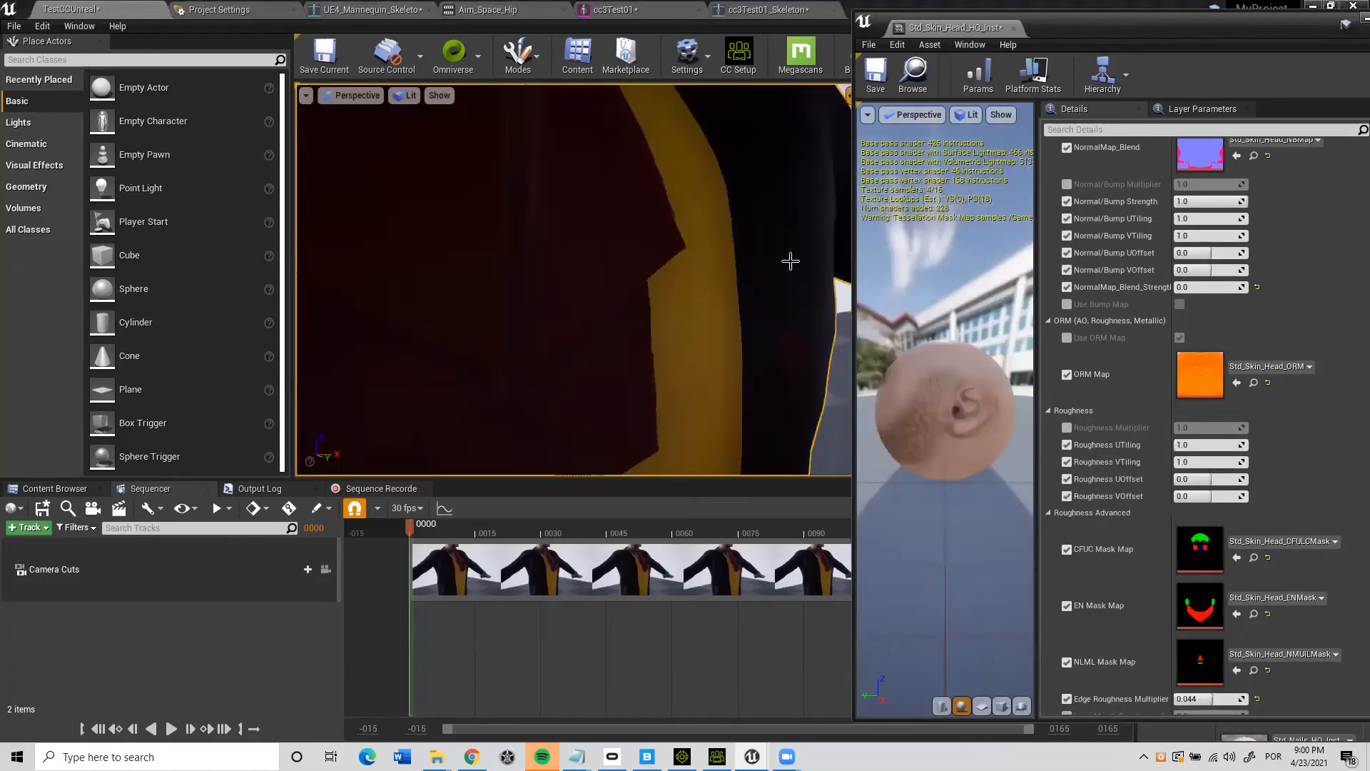
pyautogui.moveTo(787, 260); pyautogui.dragTo(787, 165, button='right')
pyautogui.moveTo(787, 260); pyautogui.dragTo(787, 179, button='middle')
pyautogui.moveTo(787, 260); pyautogui.dragTo(787, 330, button='right')
pyautogui.moveTo(788, 260); pyautogui.dragTo(742, 239, button='middle')
pyautogui.moveTo(787, 260)
pyautogui.mouseDown(button='right')
pyautogui.moveTo(813, 277)
pyautogui.moveTo(810, 260)
pyautogui.mouseUp(button='right')
pyautogui.moveTo(787, 260); pyautogui.dragTo(839, 260, button='middle')
pyautogui.moveTo(787, 260); pyautogui.dragTo(721, 262, button='right')
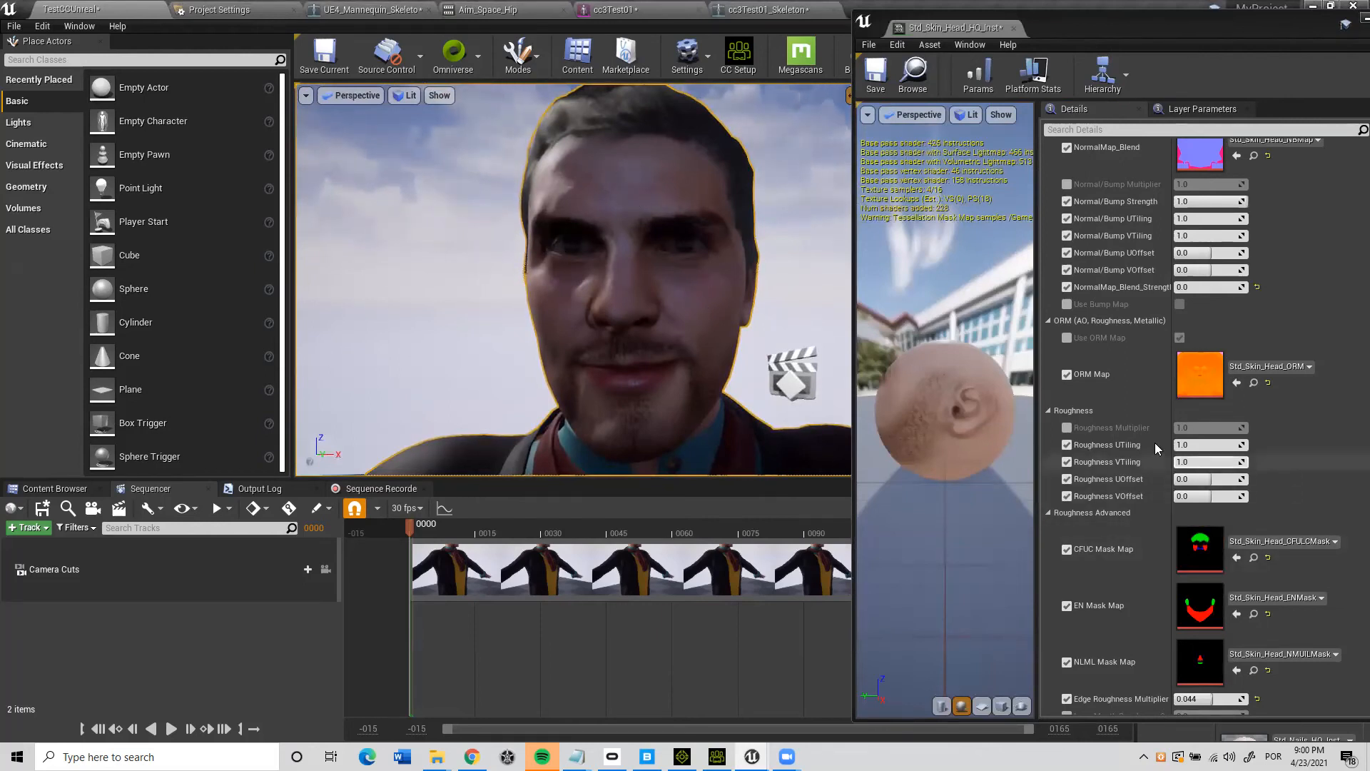
pyautogui.click(1068, 429)
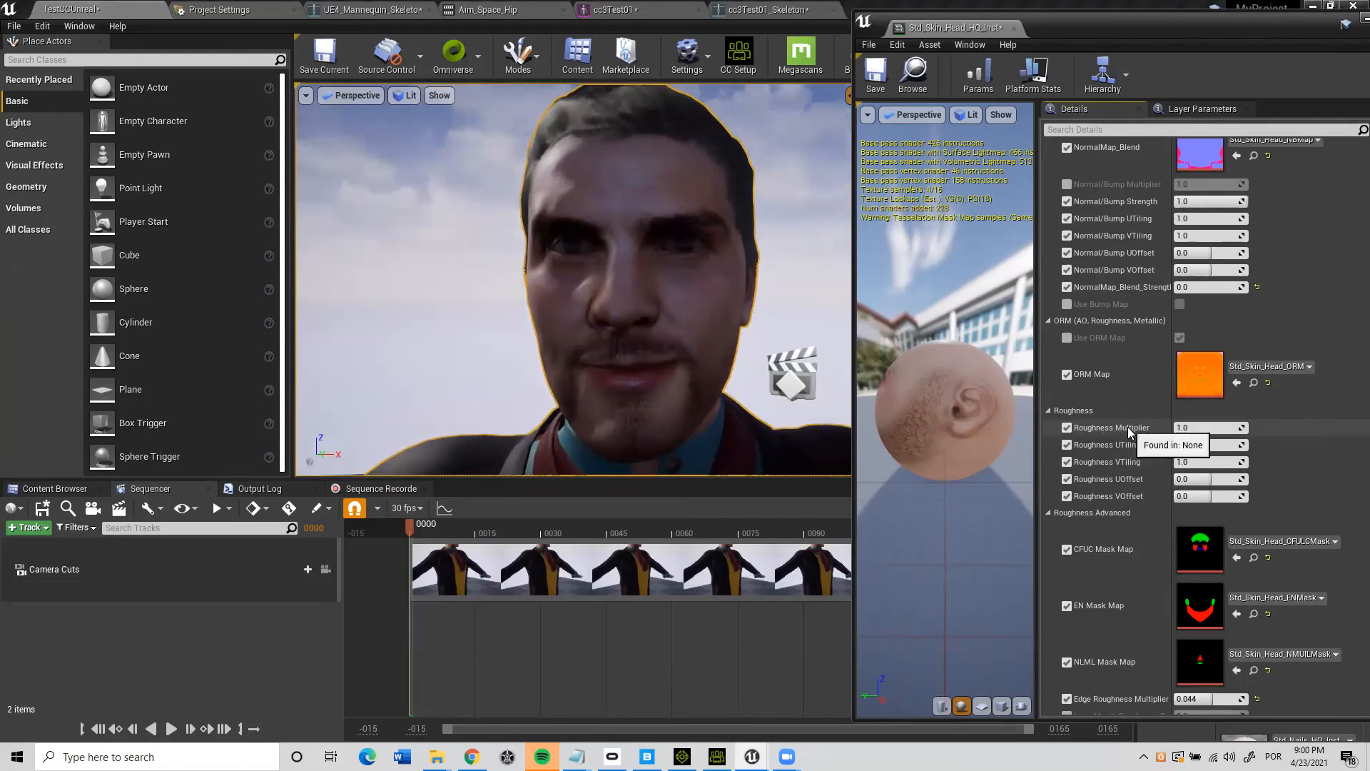
pyautogui.click(1067, 427)
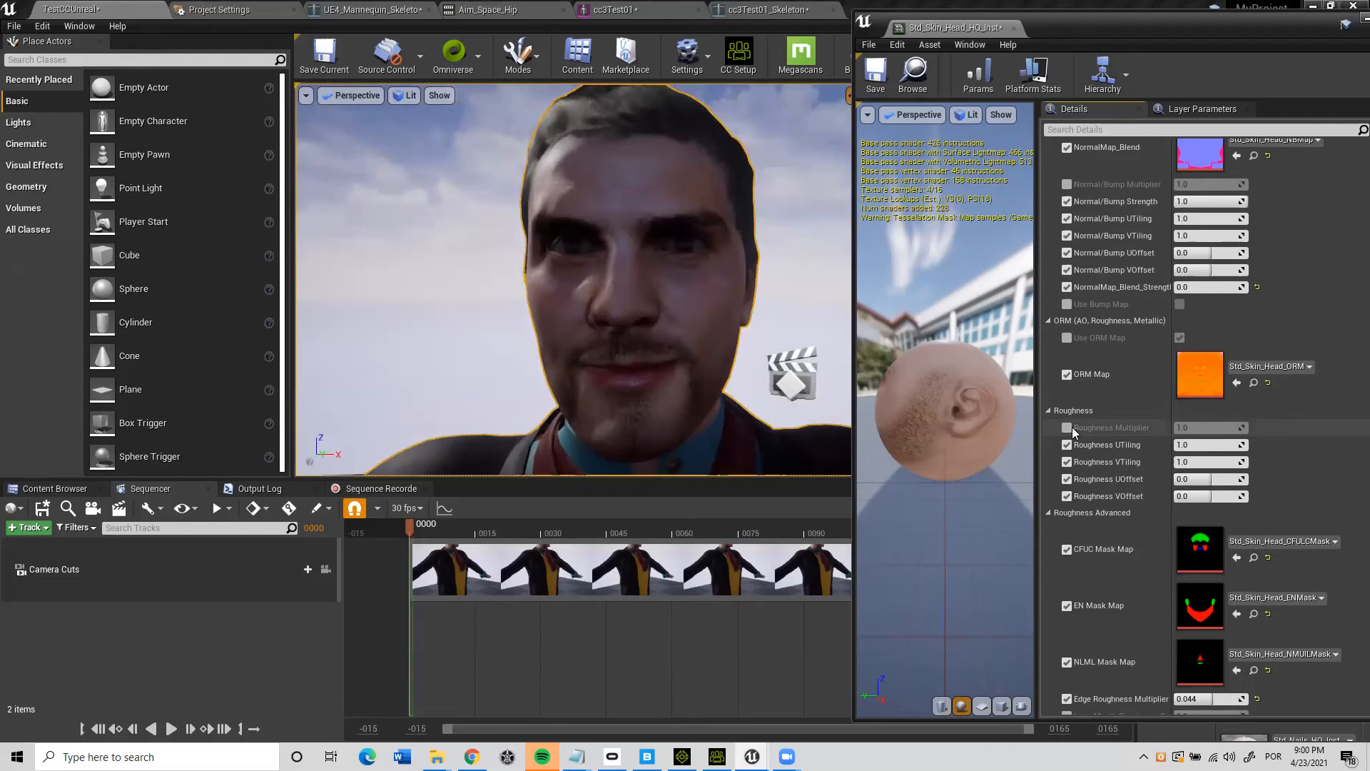
pyautogui.click(1072, 427)
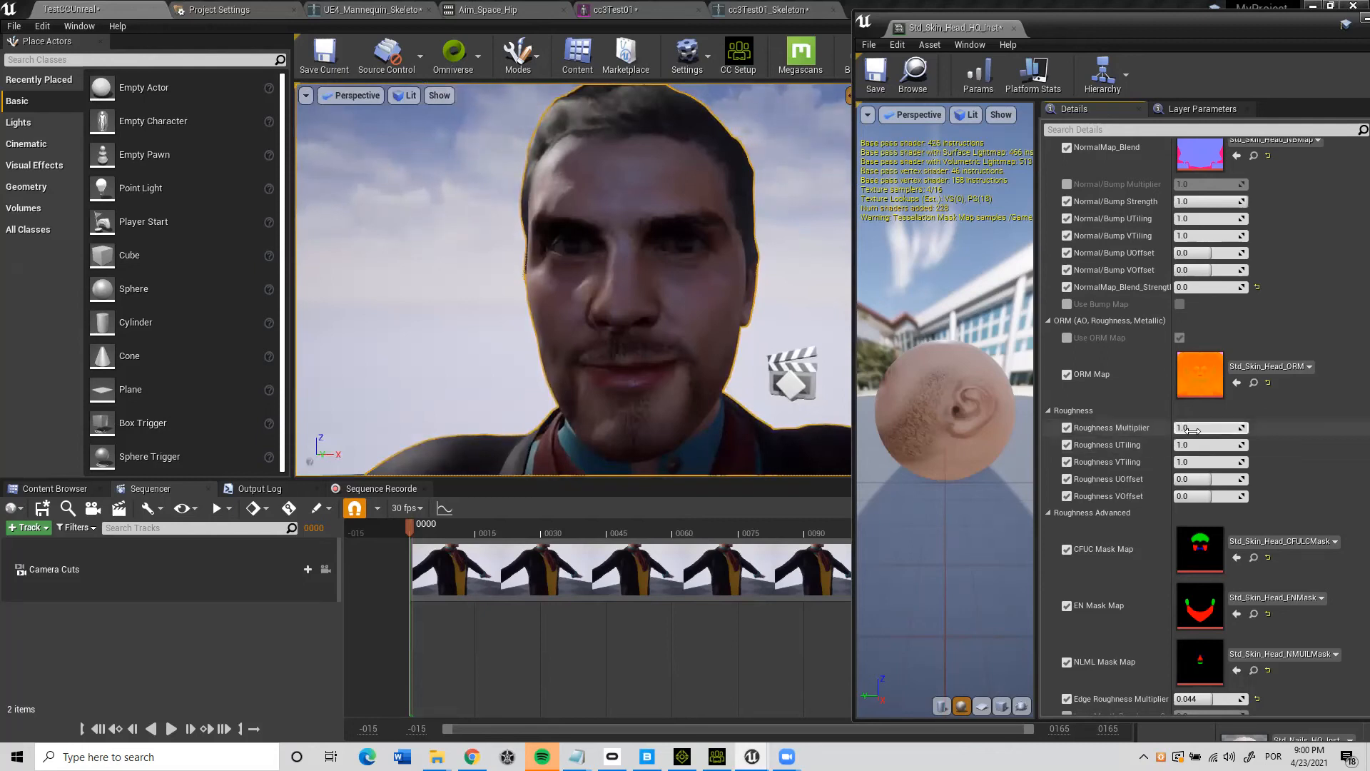
pyautogui.moveTo(1194, 429); pyautogui.dragTo(1152, 429)
# Check the skin's shine on the face, set the Roughness Multiplier back to 1 and disable that parameter.
pyautogui.moveTo(826, 342)
pyautogui.mouseDown(button='right')
pyautogui.moveTo(816, 375)
pyautogui.moveTo(824, 355)
pyautogui.mouseUp(button='right')
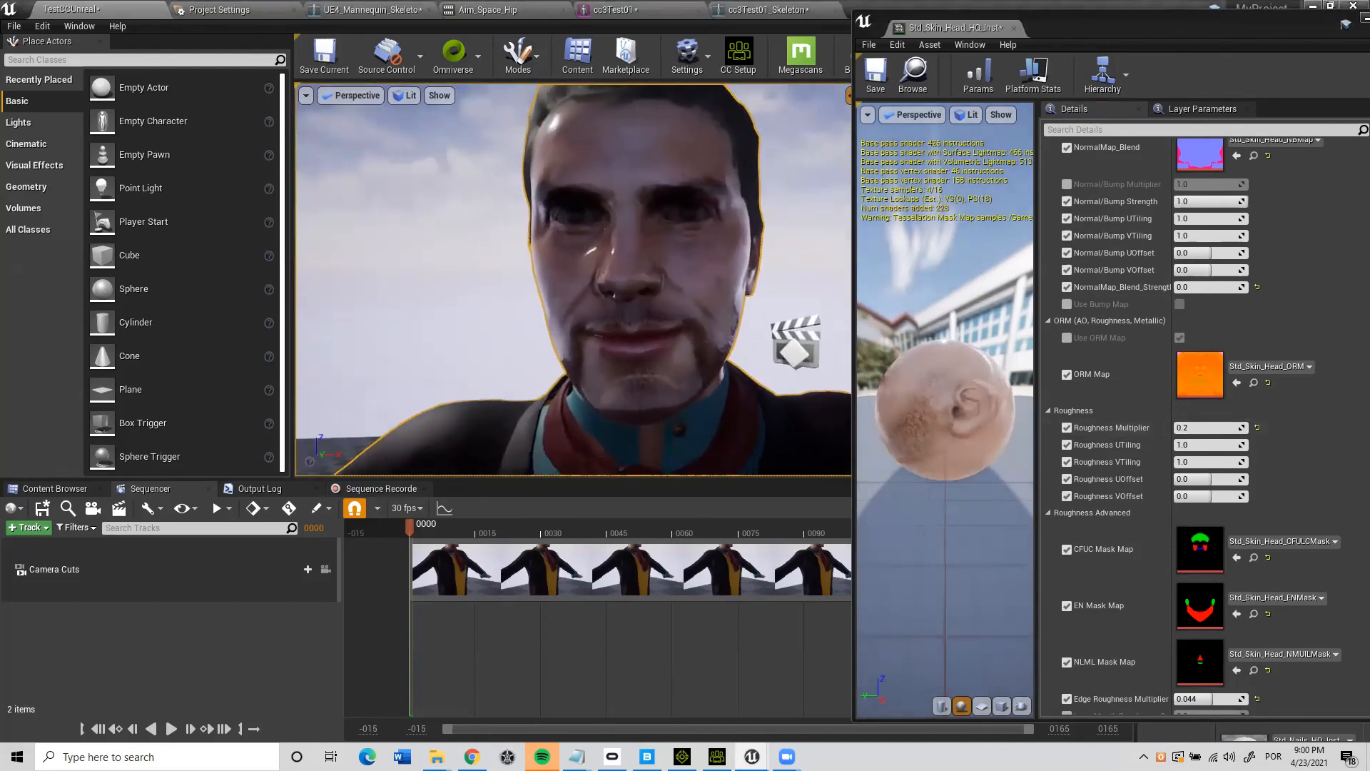
pyautogui.moveTo(765, 312)
pyautogui.mouseDown(button='right')
pyautogui.moveTo(696, 294)
pyautogui.moveTo(771, 319)
pyautogui.mouseUp(button='right')
pyautogui.moveTo(771, 318)
pyautogui.mouseDown(button='middle')
pyautogui.moveTo(785, 357)
pyautogui.moveTo(784, 311)
pyautogui.moveTo(792, 319)
pyautogui.mouseUp(button='middle')
pyautogui.moveTo(770, 321)
pyautogui.mouseDown(button='right')
pyautogui.moveTo(782, 339)
pyautogui.moveTo(764, 325)
pyautogui.mouseUp(button='right')
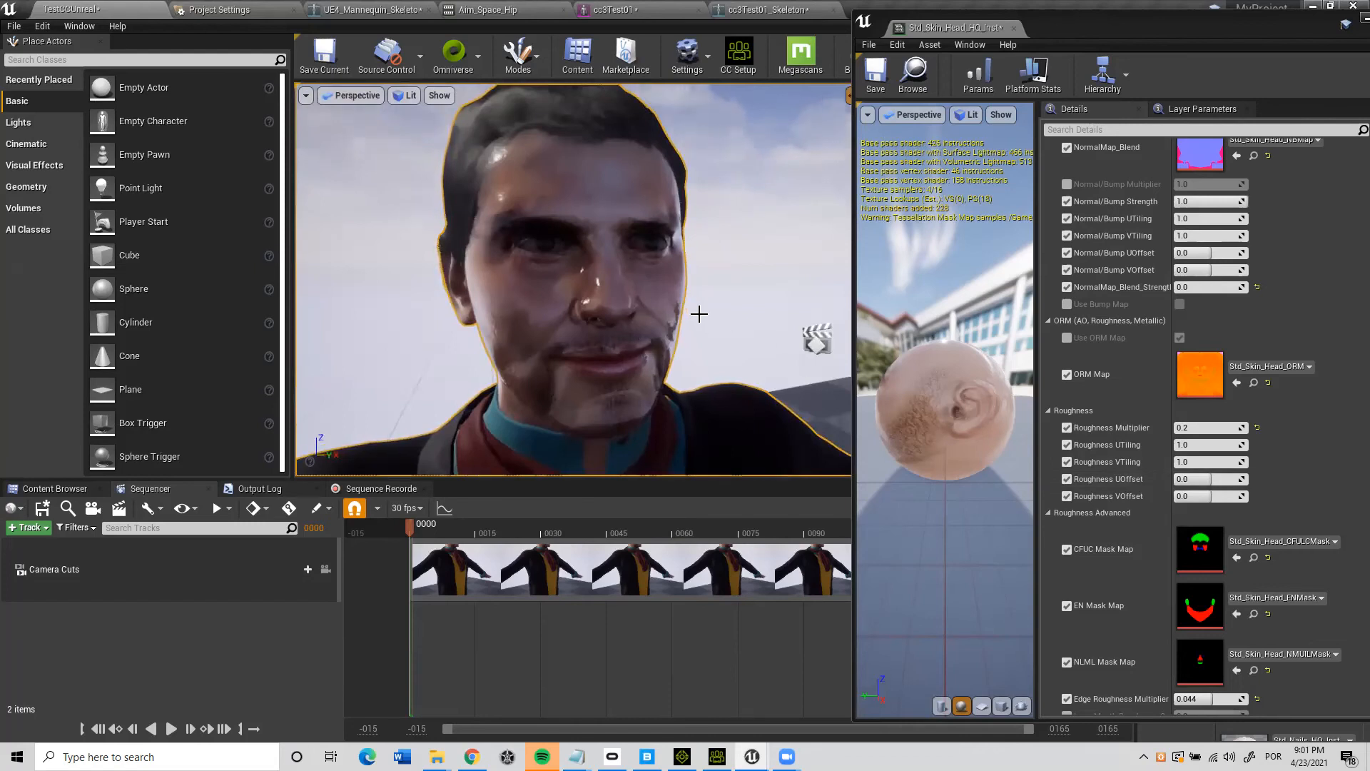
pyautogui.moveTo(709, 313); pyautogui.dragTo(702, 297, button='middle')
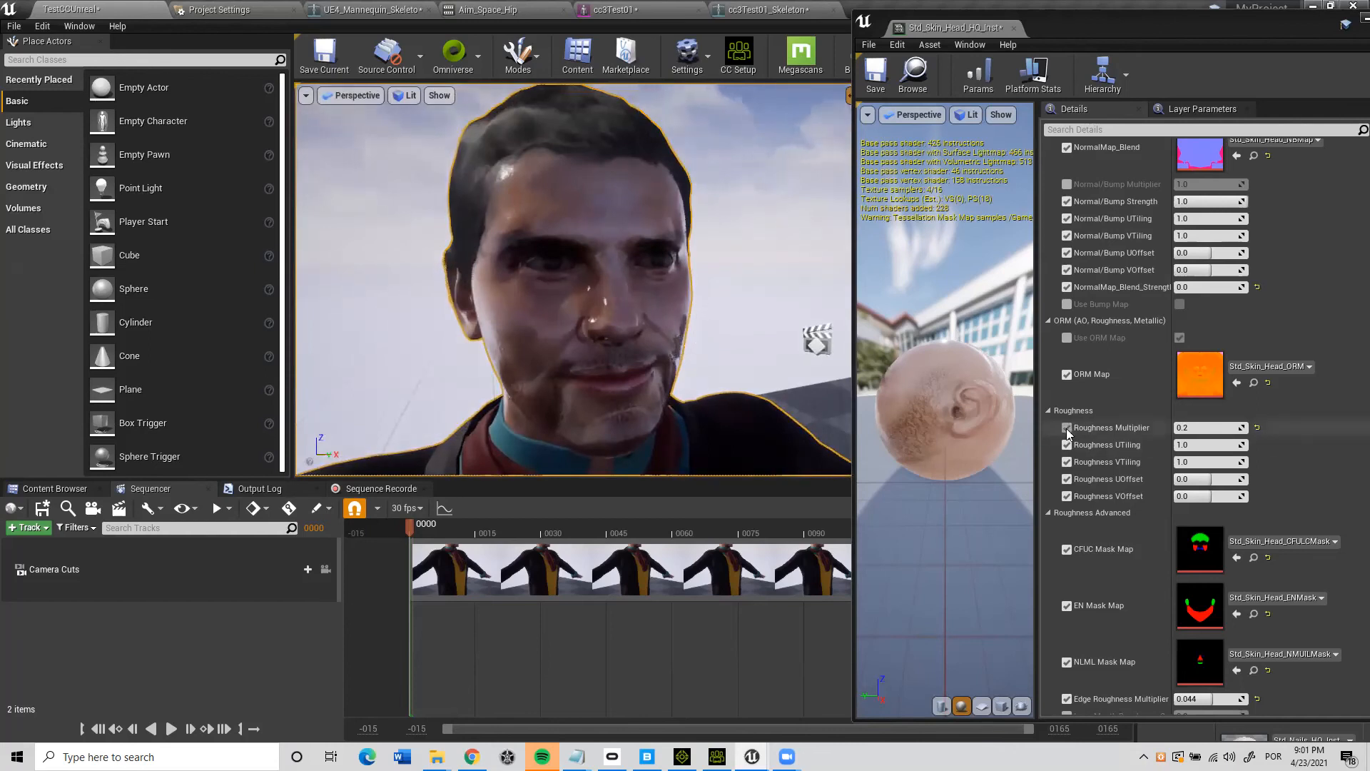
pyautogui.click(1200, 428)
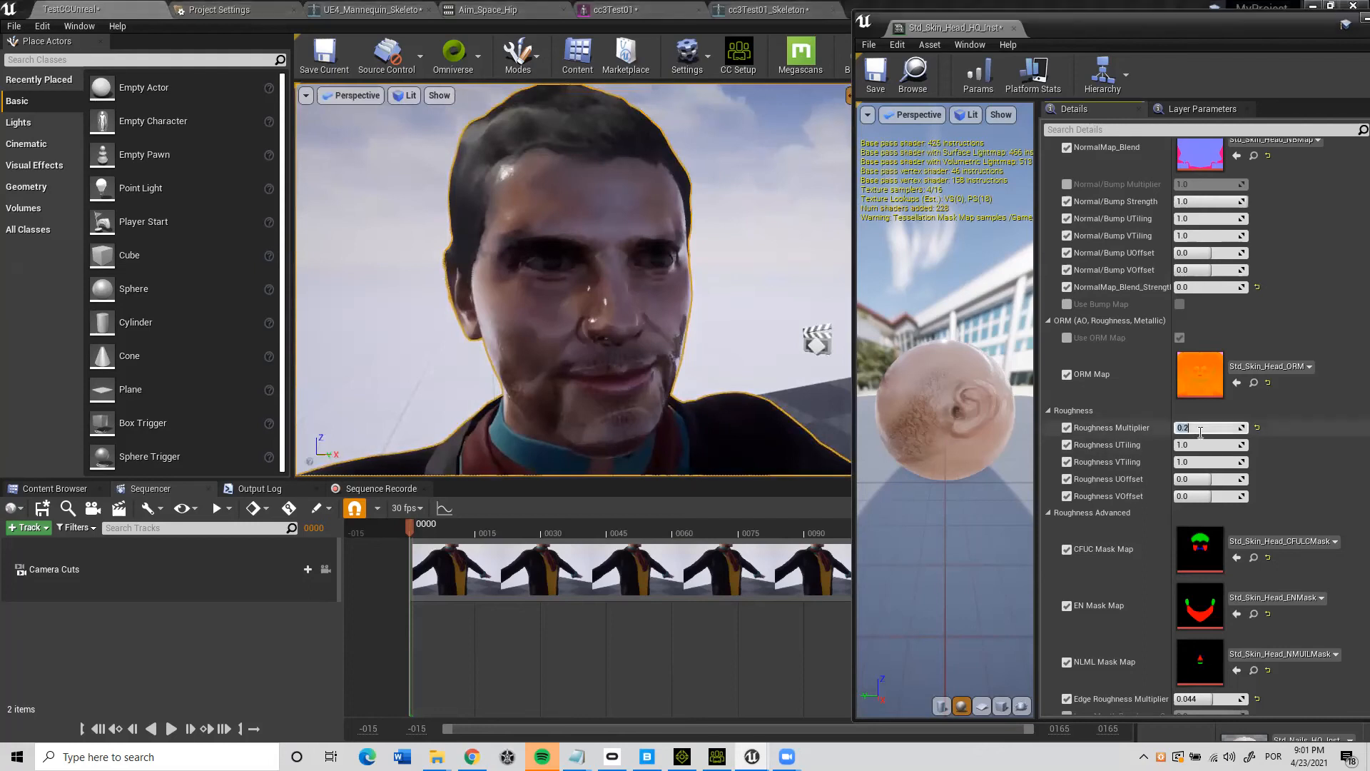
pyautogui.write('1')
pyautogui.press('Return')
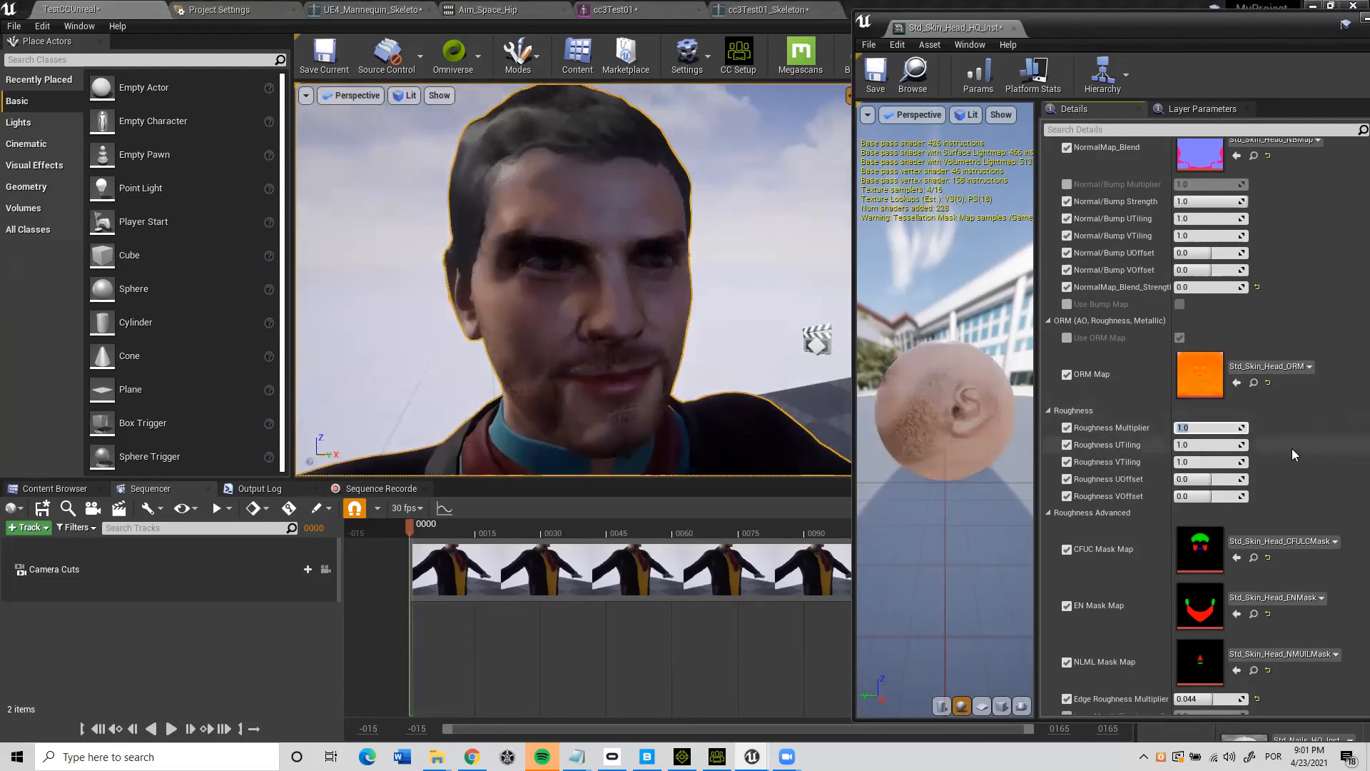
pyautogui.click(1308, 461)
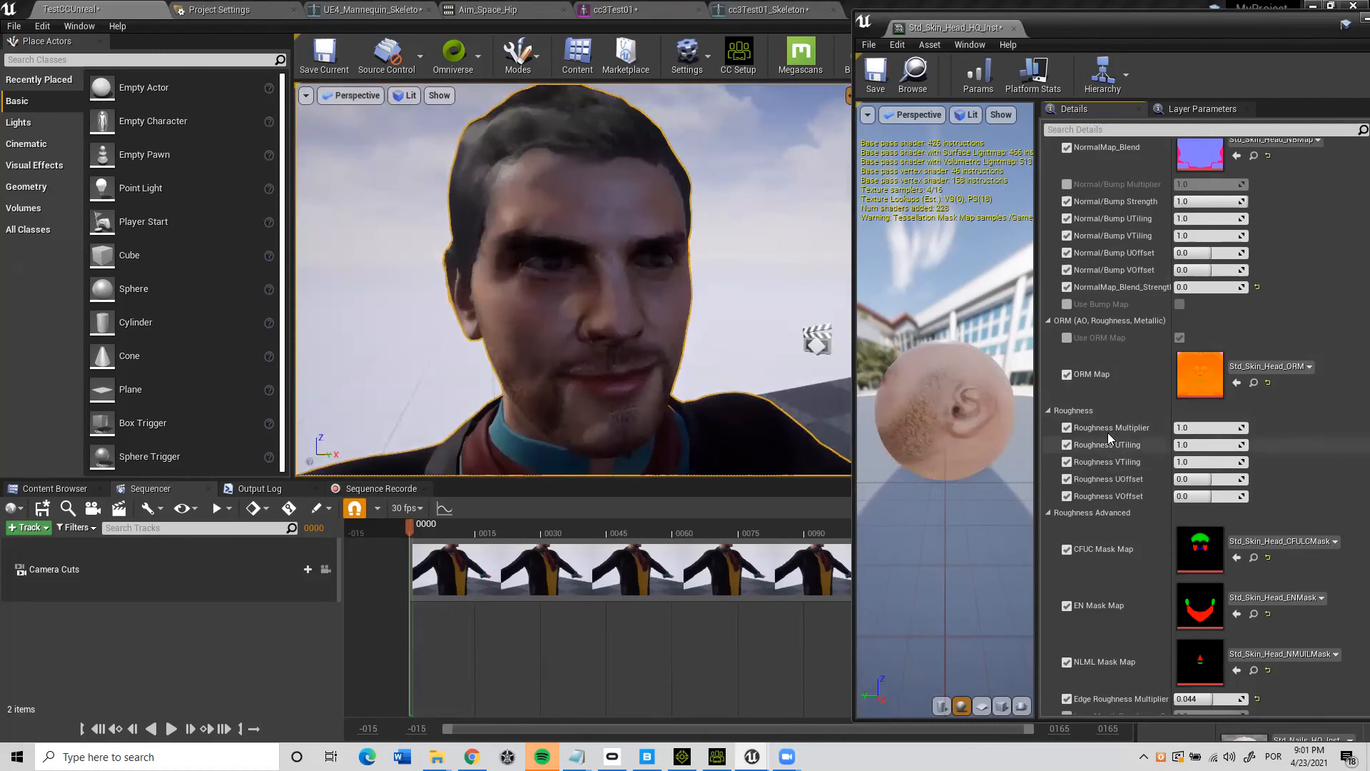
pyautogui.click(1067, 428)
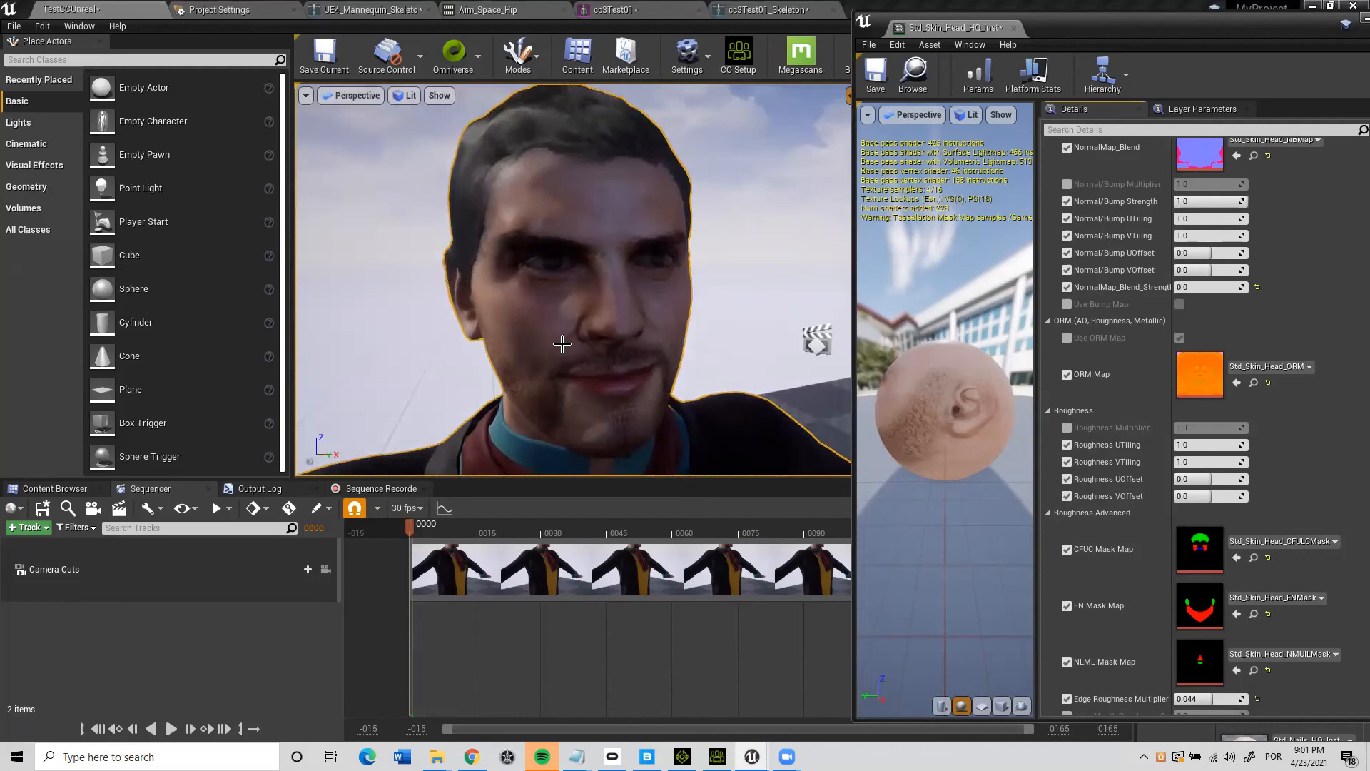
# Enable the Roughness Multiplier again, try it at about 0.71 and raise it to about 8.9.
pyautogui.click(1068, 428)
pyautogui.moveTo(1186, 429)
pyautogui.mouseDown()
pyautogui.moveTo(1224, 429)
pyautogui.moveTo(1192, 429)
pyautogui.mouseUp()
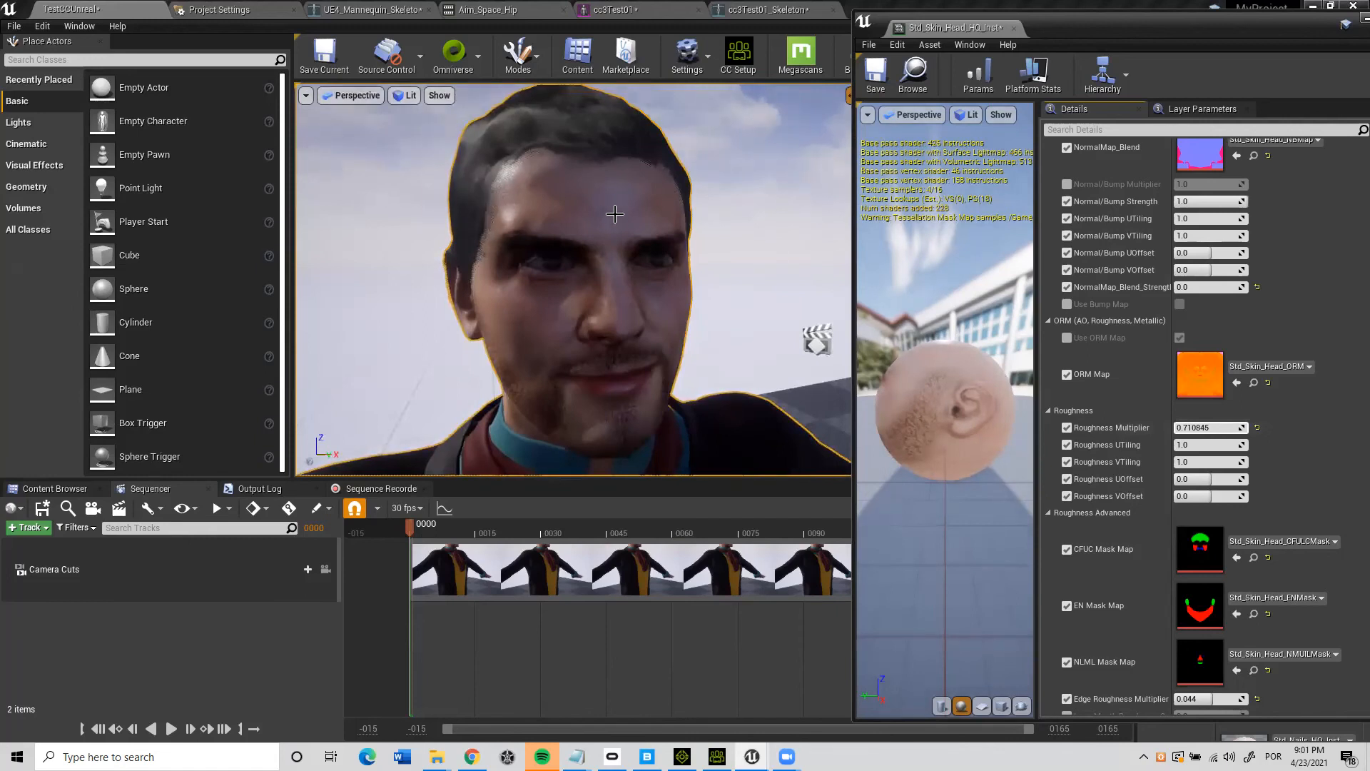
pyautogui.moveTo(1207, 427)
pyautogui.mouseDown()
pyautogui.moveTo(1256, 427)
pyautogui.moveTo(1227, 427)
pyautogui.mouseUp()
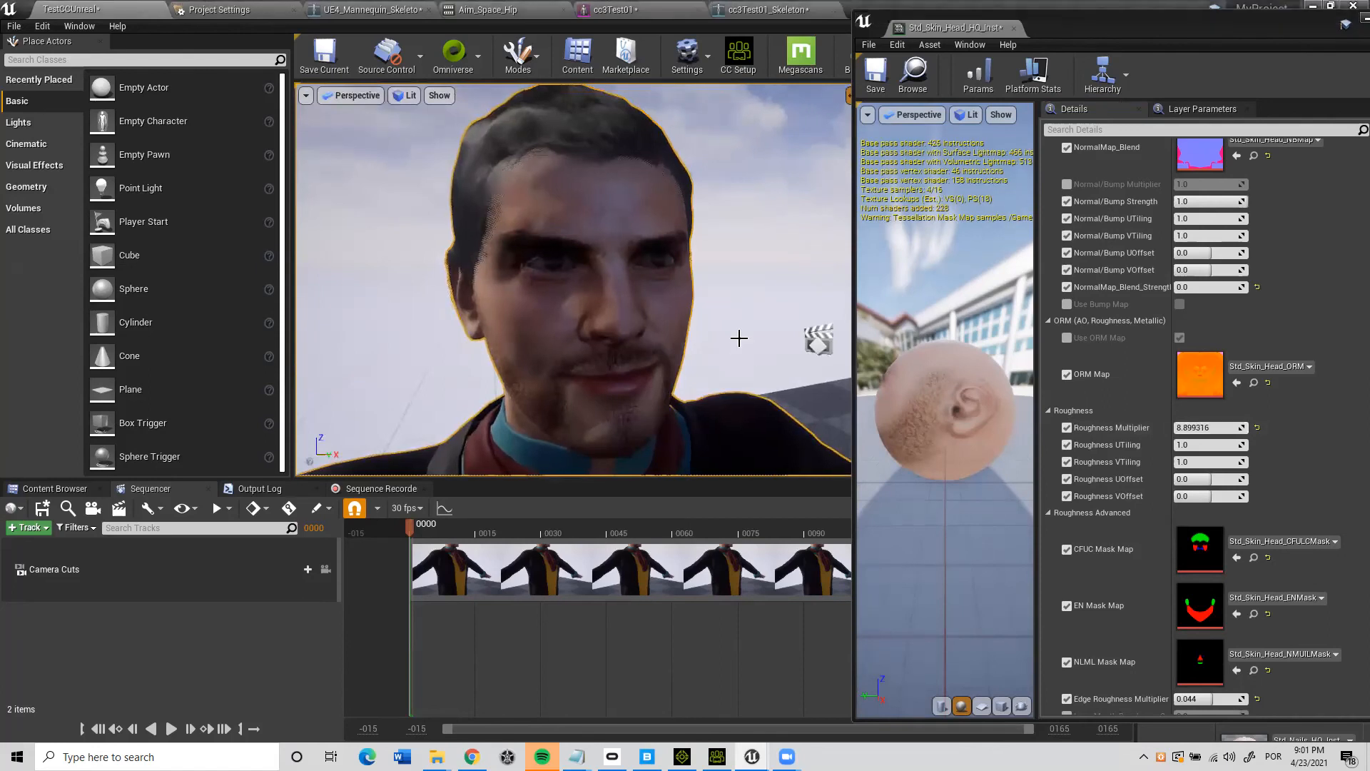
# Examine the character's face from several angles and distances to judge the rougher skin.
pyautogui.scroll(-4, 739, 338)
pyautogui.scroll(4, 740, 338)
pyautogui.moveTo(740, 338); pyautogui.dragTo(807, 342, button='middle')
pyautogui.moveTo(734, 342); pyautogui.dragTo(632, 341, button='right')
pyautogui.scroll(3, 734, 343)
pyautogui.moveTo(734, 342); pyautogui.dragTo(682, 351, button='right')
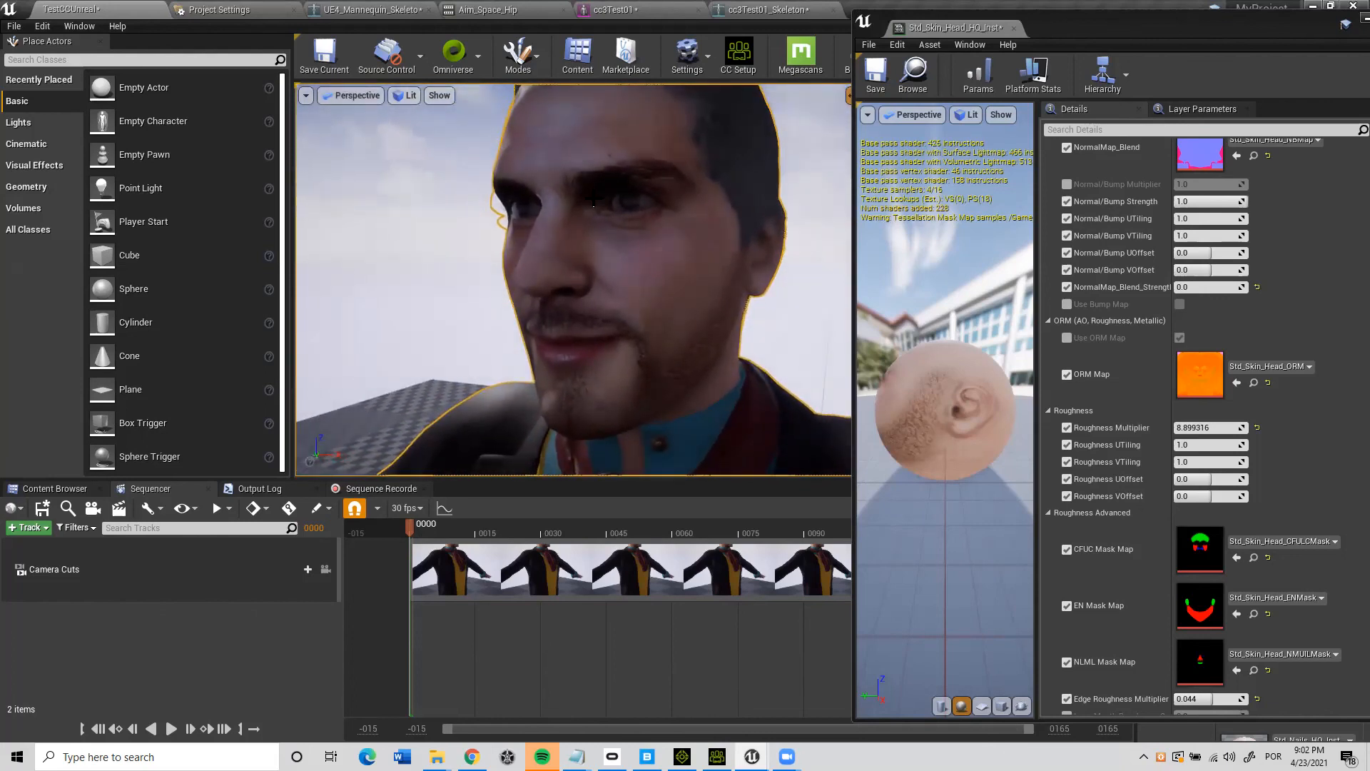
pyautogui.scroll(-6, 642, 271)
pyautogui.scroll(6, 637, 281)
pyautogui.moveTo(637, 284); pyautogui.dragTo(802, 194, button='right')
pyautogui.press('q')
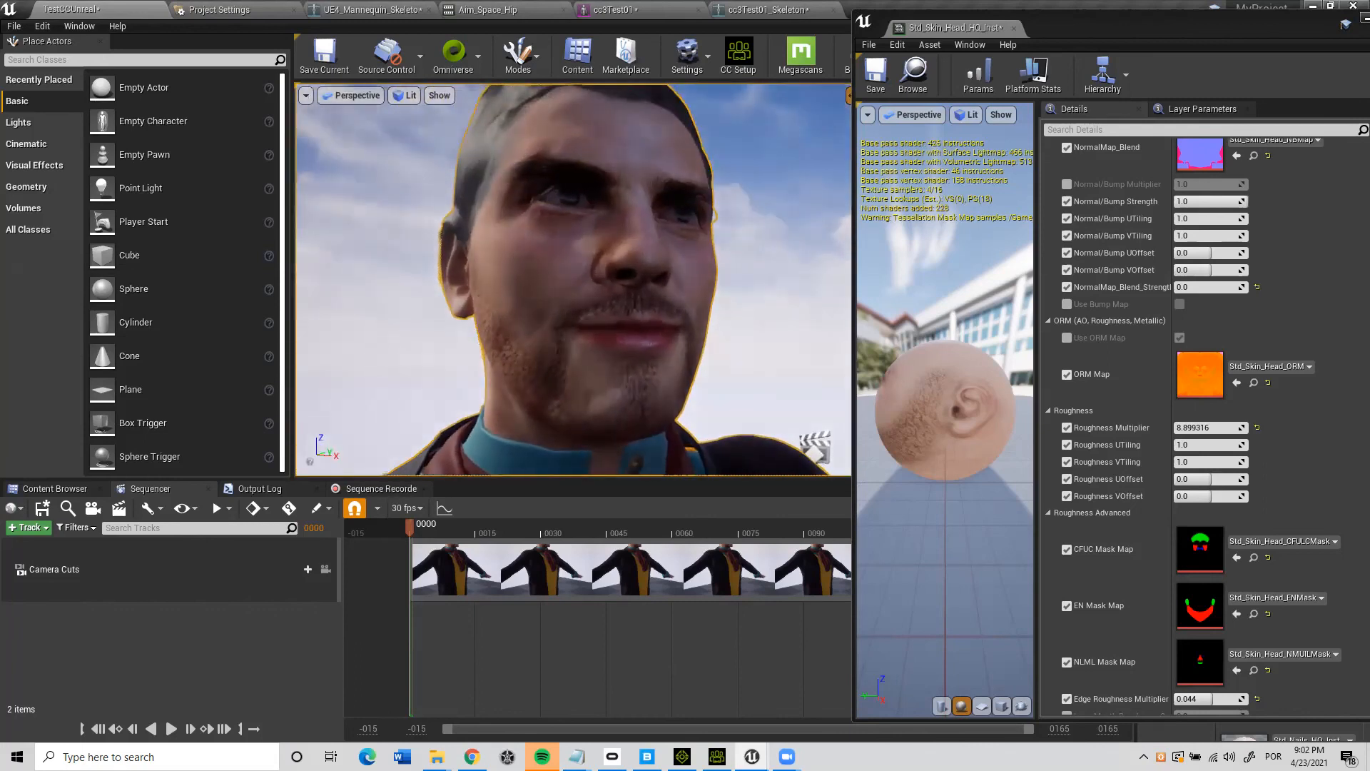
pyautogui.press('e')
pyautogui.moveTo(650, 284)
pyautogui.mouseDown(button='right')
pyautogui.moveTo(665, 321)
pyautogui.moveTo(706, 284)
pyautogui.moveTo(735, 282)
pyautogui.moveTo(651, 284)
pyautogui.mouseUp(button='right')
pyautogui.press('a')
pyautogui.press('d')
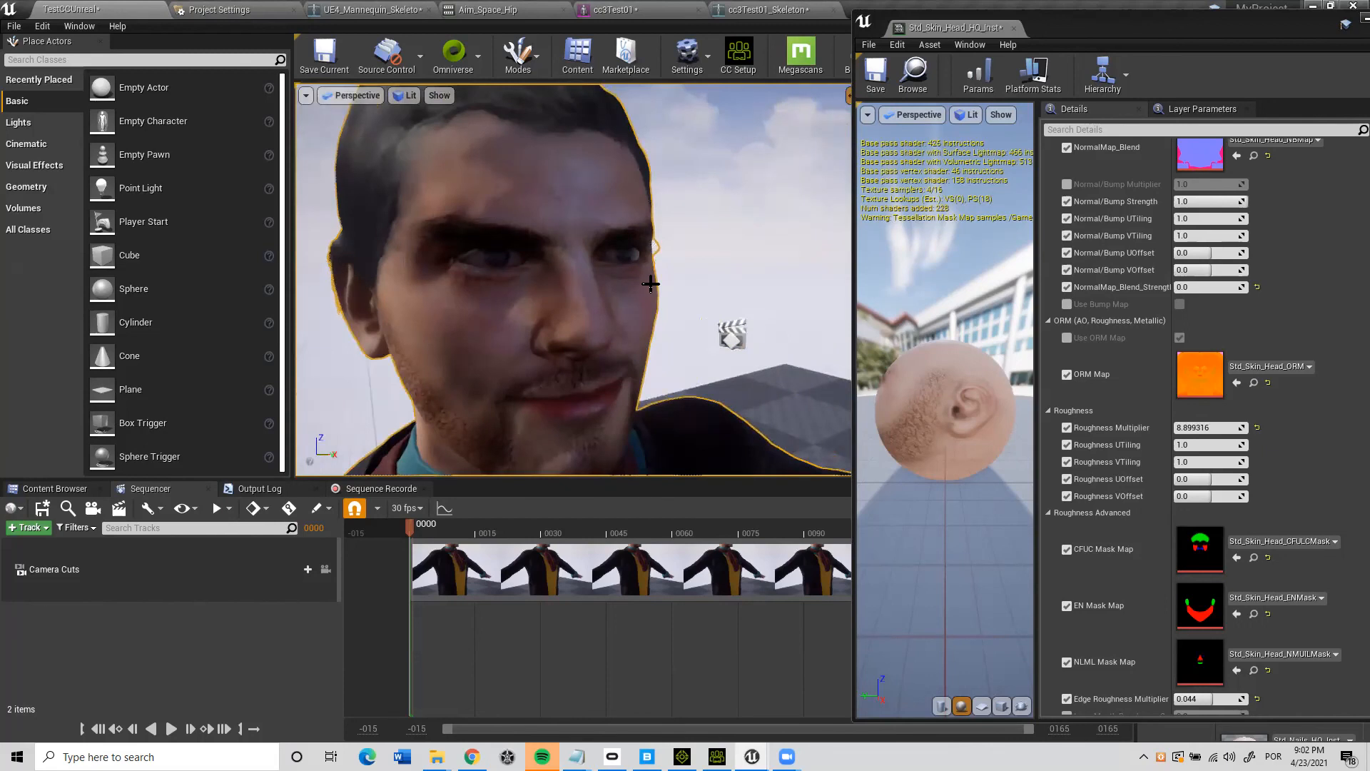
# Fine-tune the head material's Roughness Multiplier to about 9.31.
pyautogui.scroll(-5, 650, 284)
pyautogui.scroll(5, 697, 309)
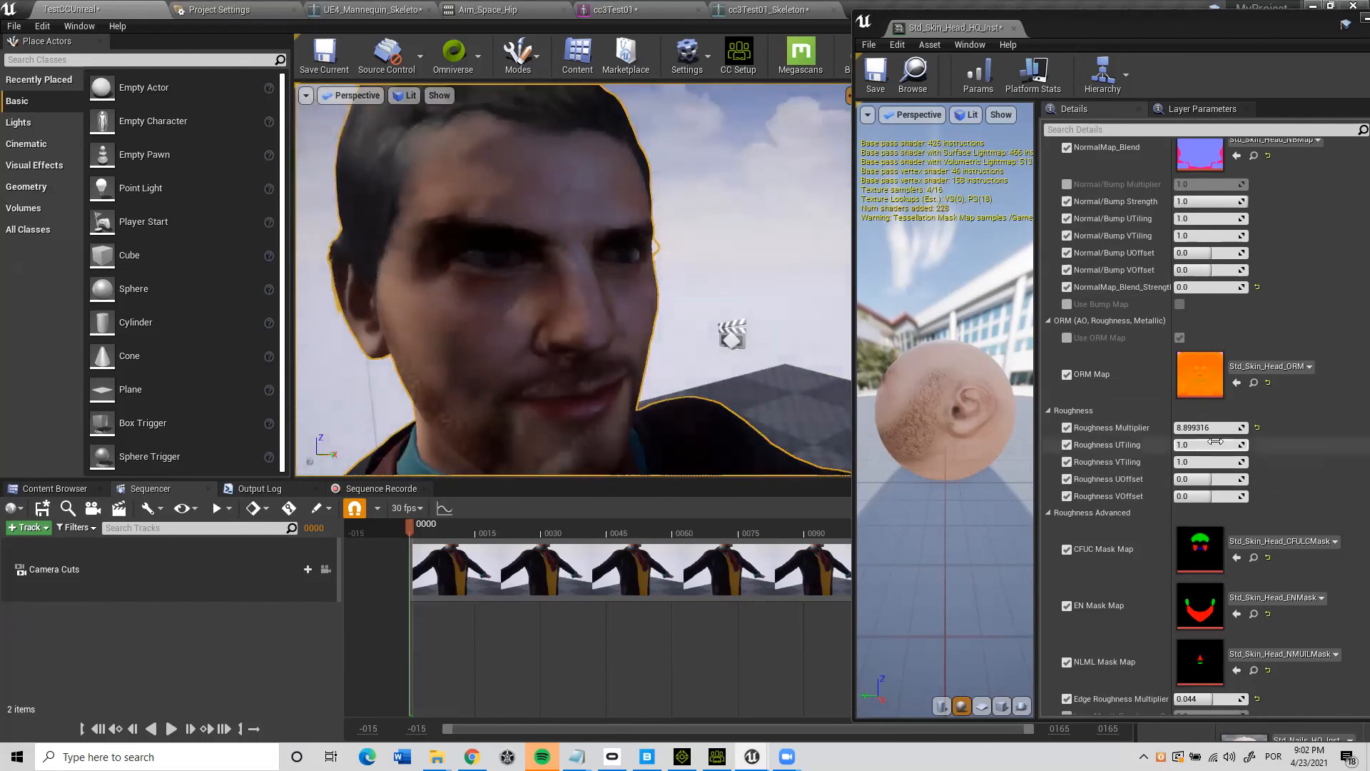
pyautogui.moveTo(1199, 428); pyautogui.dragTo(1189, 428)
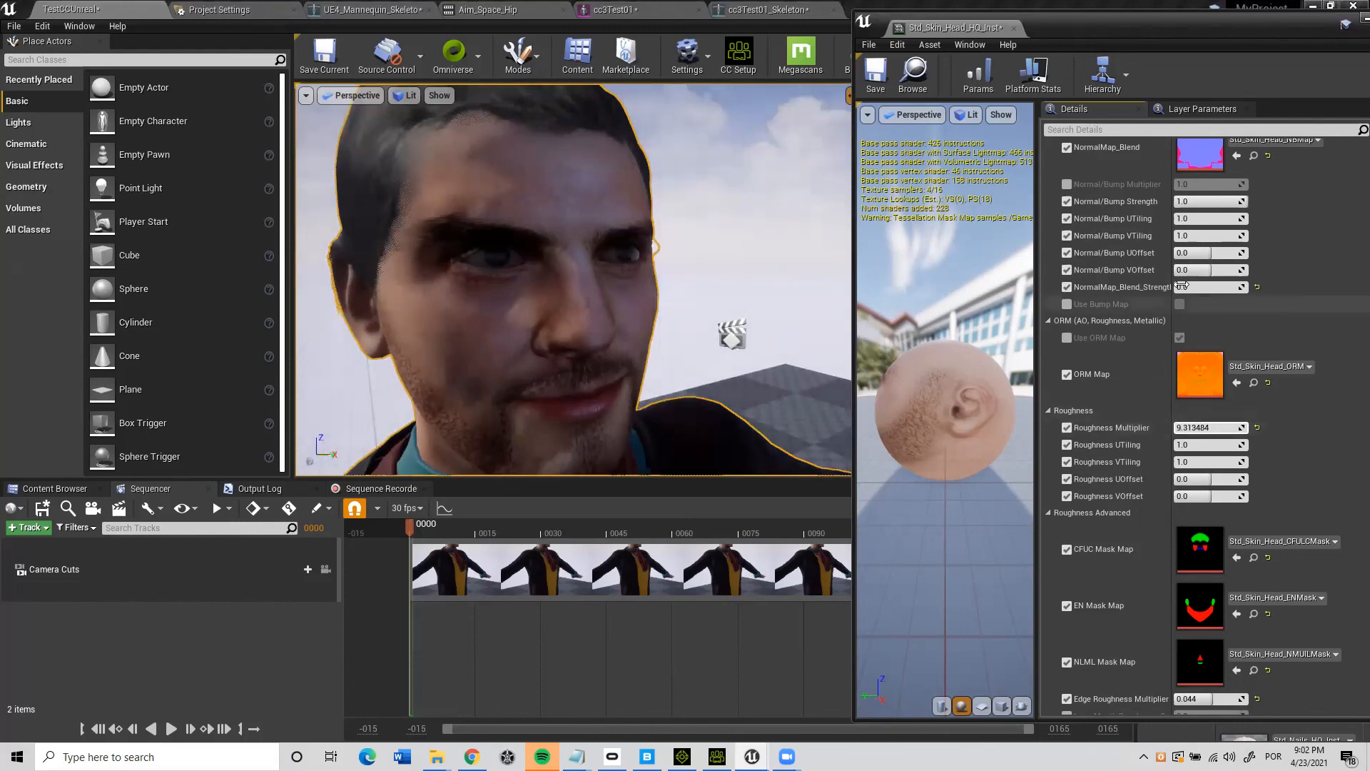
# Set the head material's BaseColor_Blend2_Strength to about 0.286 and BaseColorMap_Brightness to about -0.038.
pyautogui.scroll(10, 1137, 476)
pyautogui.scroll(8, 1137, 476)
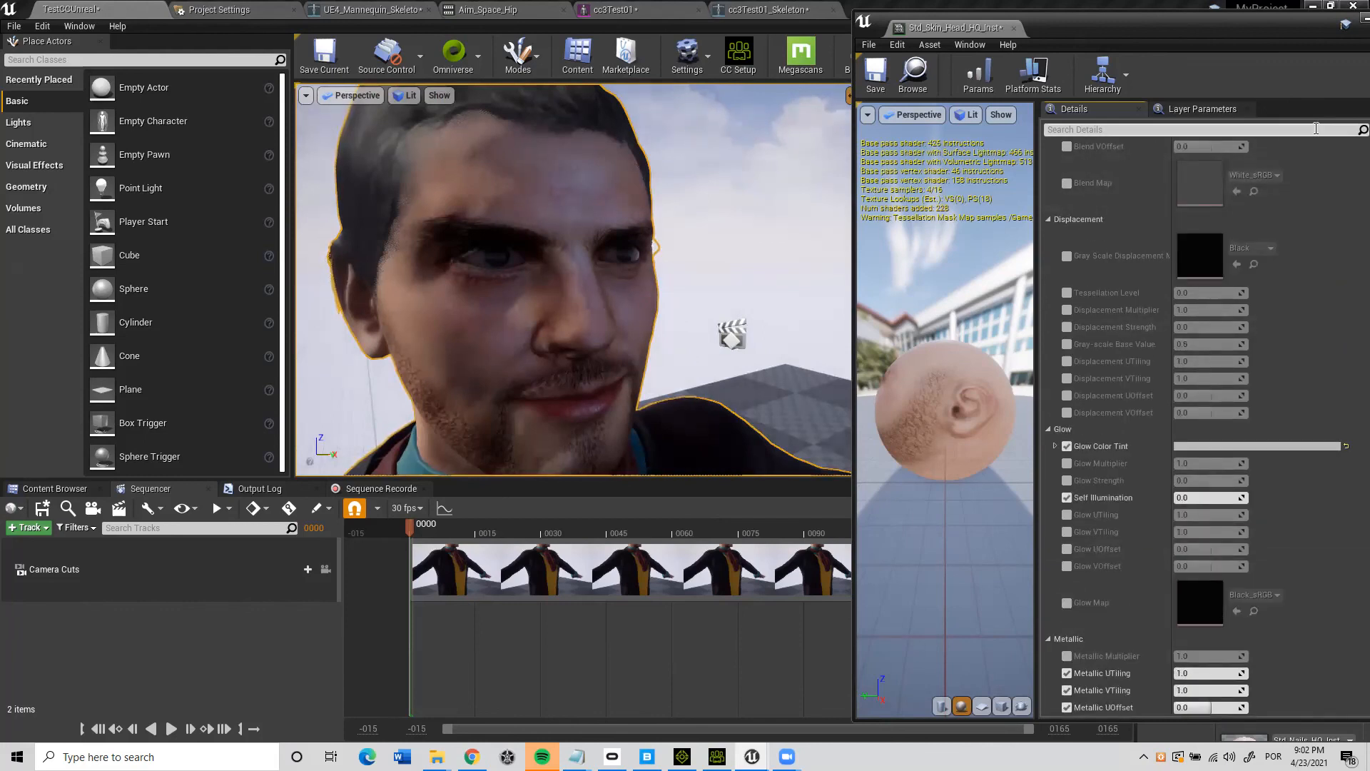
pyautogui.moveTo(1228, 37); pyautogui.dragTo(1121, 42)
pyautogui.moveTo(1308, 261); pyautogui.dragTo(1308, 160)
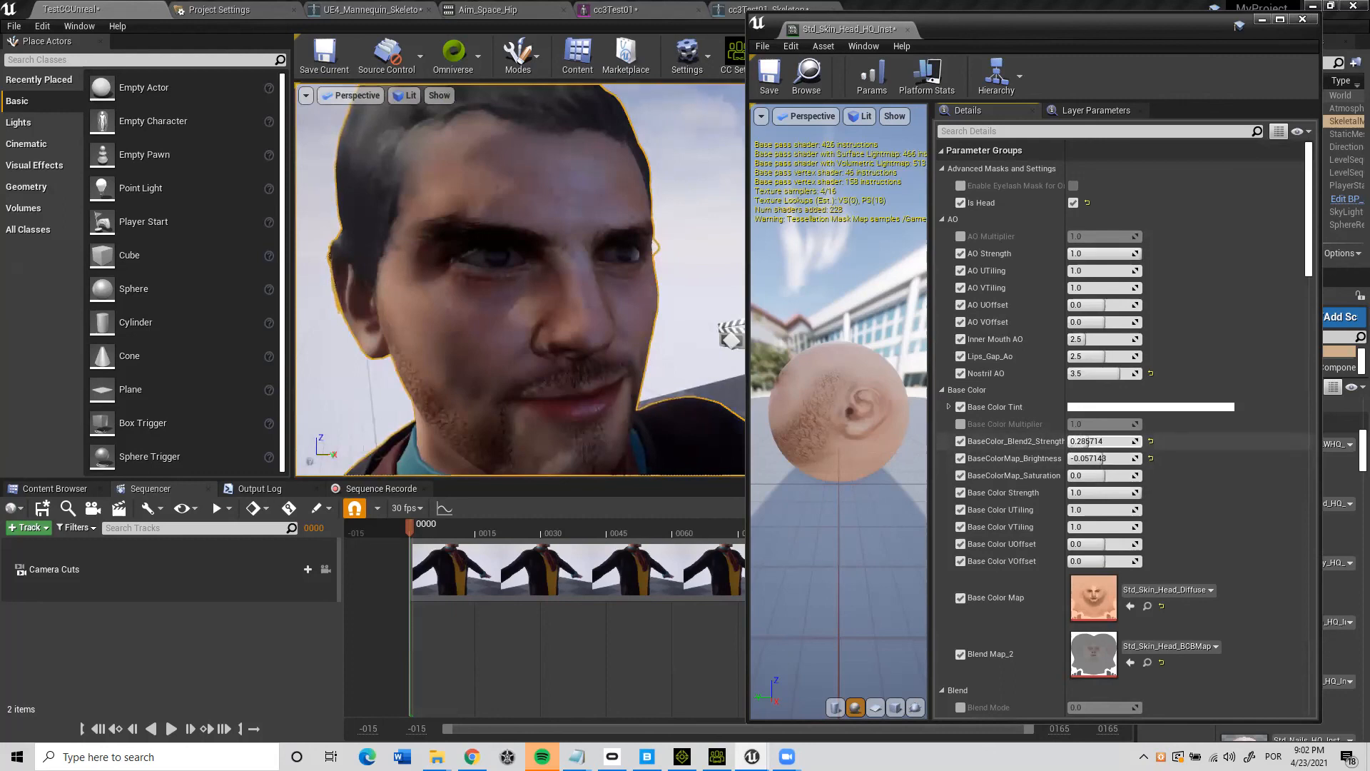
pyautogui.moveTo(1092, 441); pyautogui.dragTo(1104, 458)
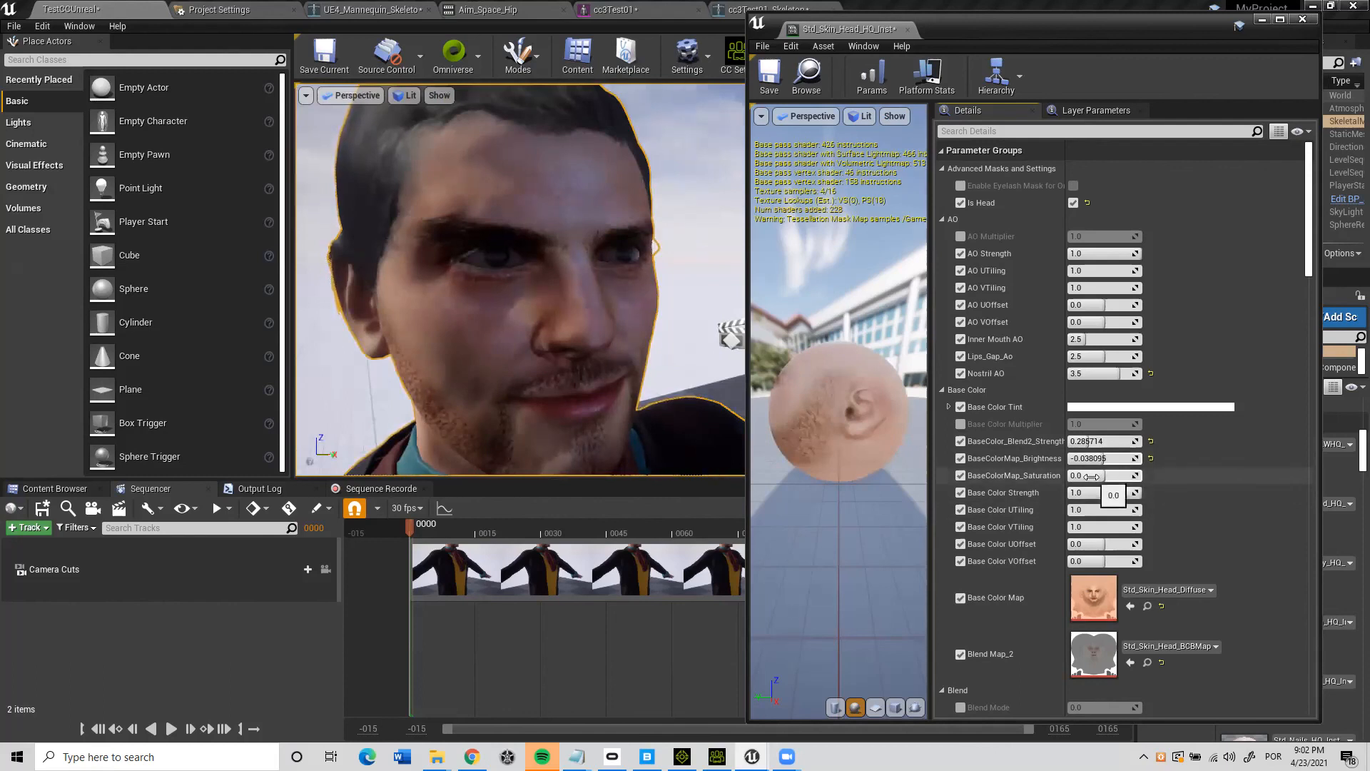
# Try the head material's Base Color Strength at 0, restore it to about 0.99 and check the face.
pyautogui.moveTo(1105, 493); pyautogui.dragTo(1082, 493)
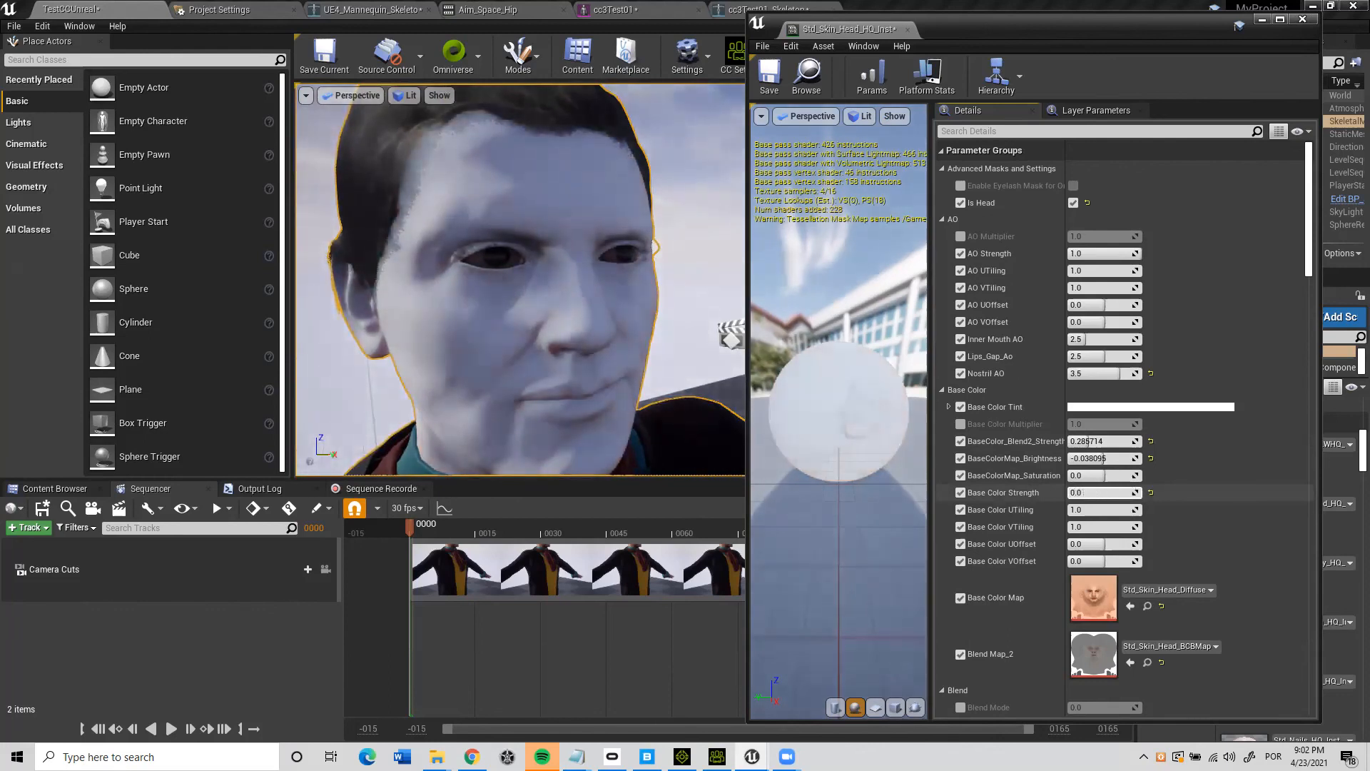
pyautogui.moveTo(1080, 492); pyautogui.dragTo(1141, 492)
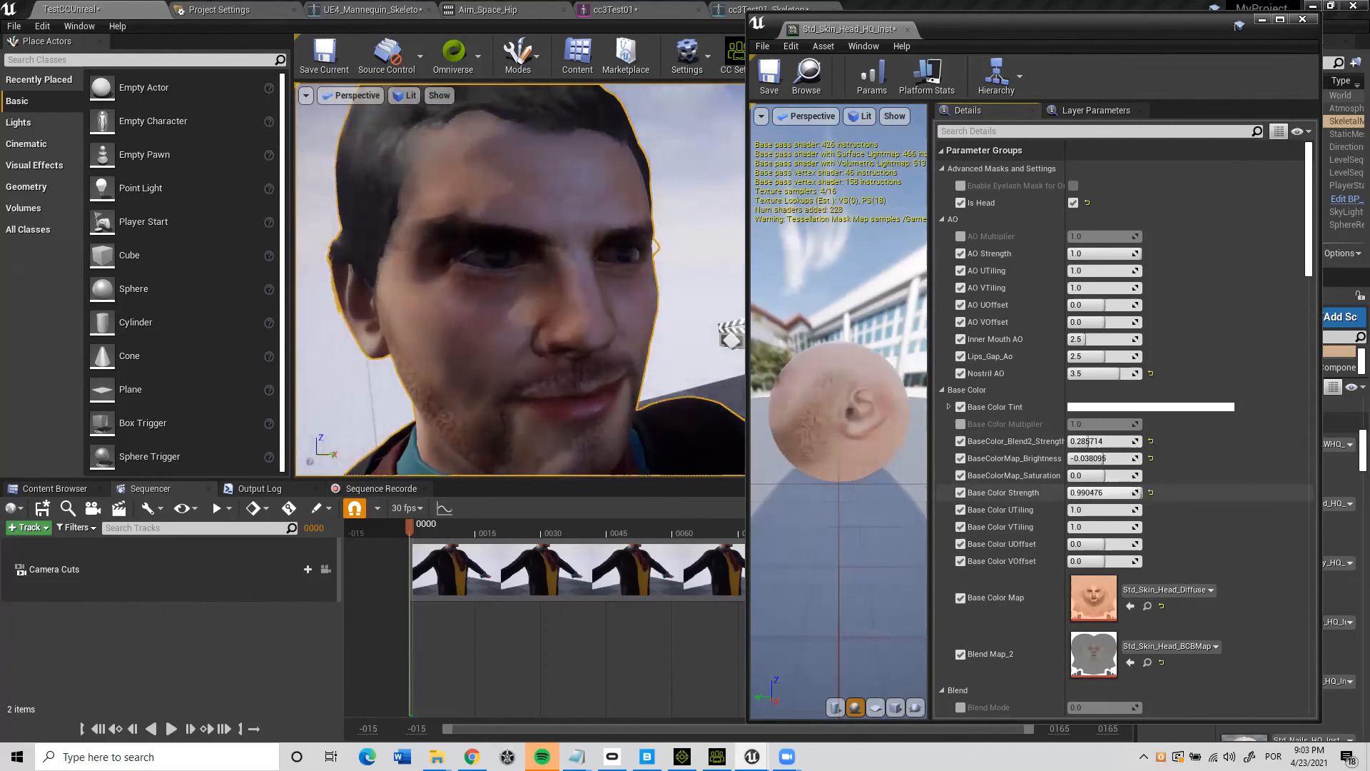
pyautogui.moveTo(668, 304); pyautogui.dragTo(581, 337, button='right')
pyautogui.scroll(-5, 669, 304)
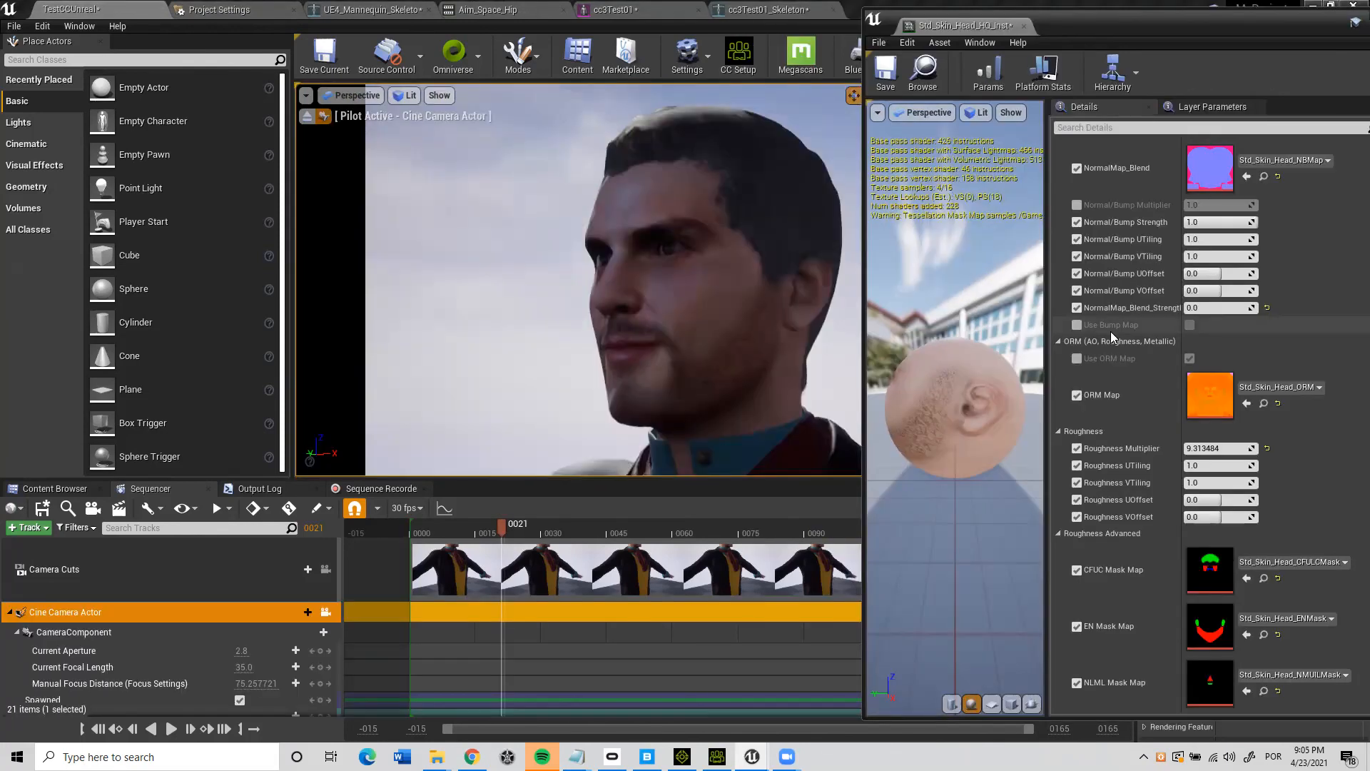